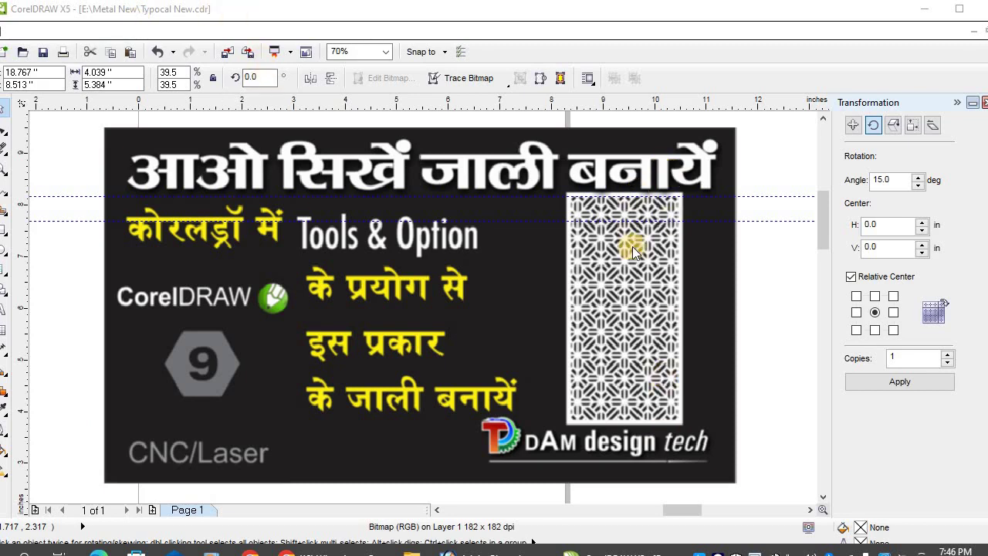
Step: Delete the black title banner image covering the building photo
click(630, 284)
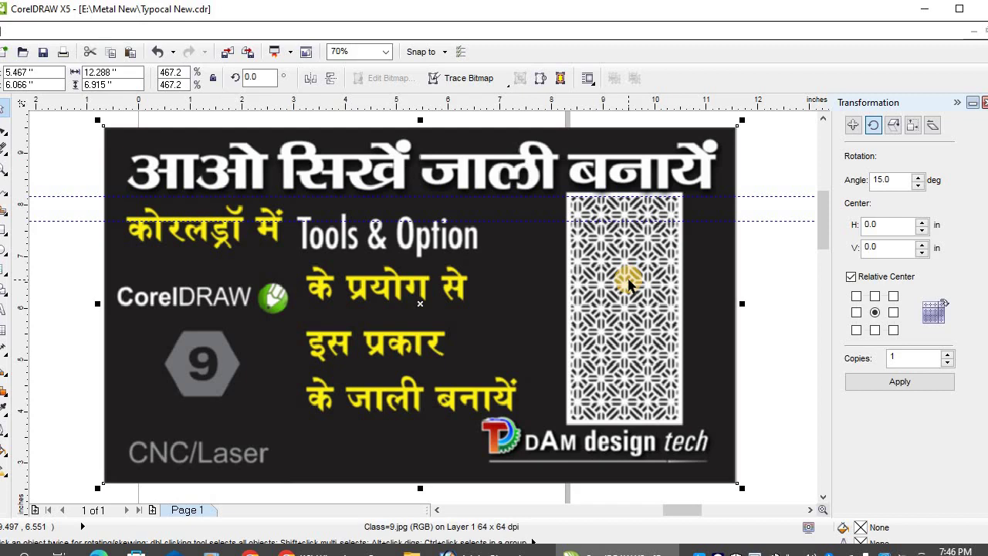
key(Delete)
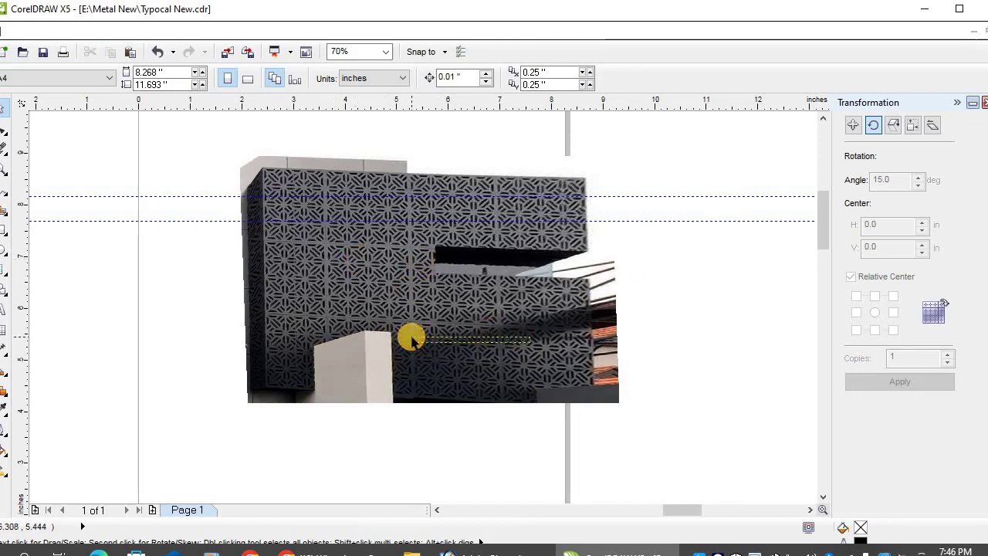
Step: Place the perspective building photo beside the facade image to compare their lattice patterns, and delete that perspective photo
scroll(415, 339, down, 2)
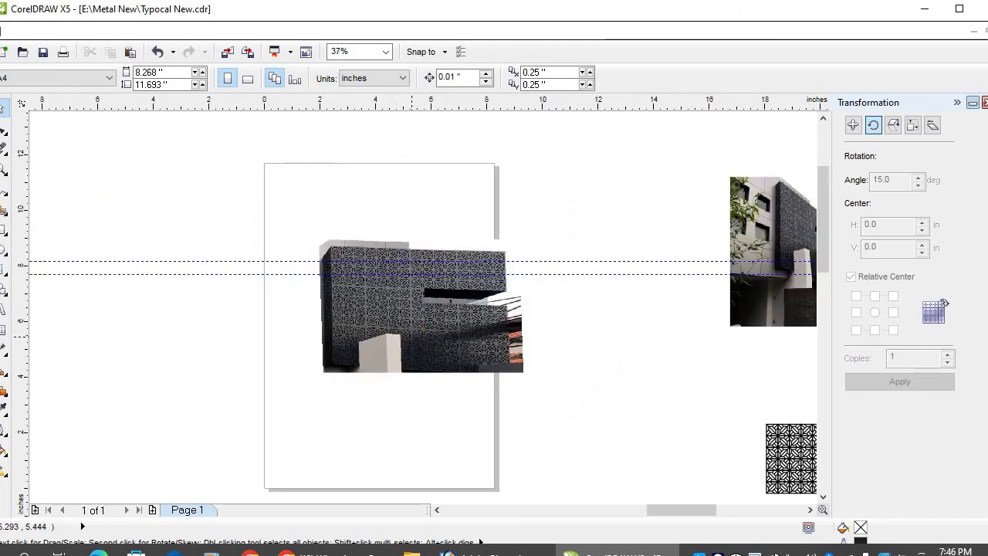
drag(783, 214, 262, 281)
key(z)
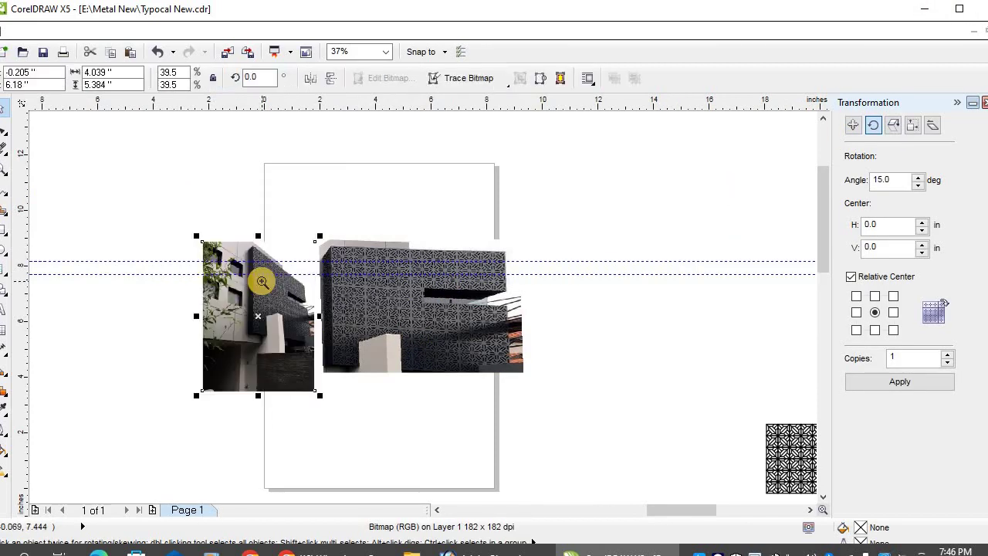
drag(188, 236, 324, 360)
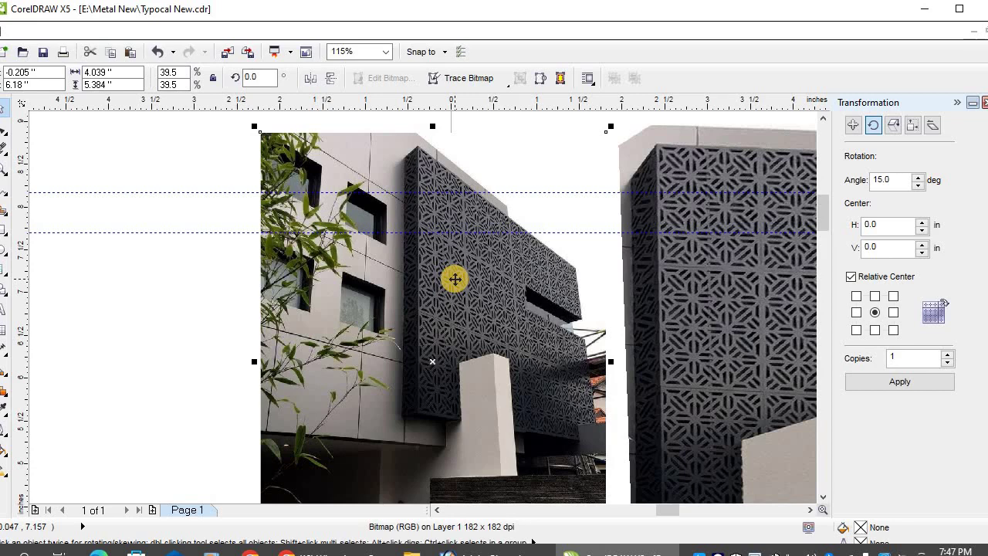
scroll(455, 279, down, 2)
key(Delete)
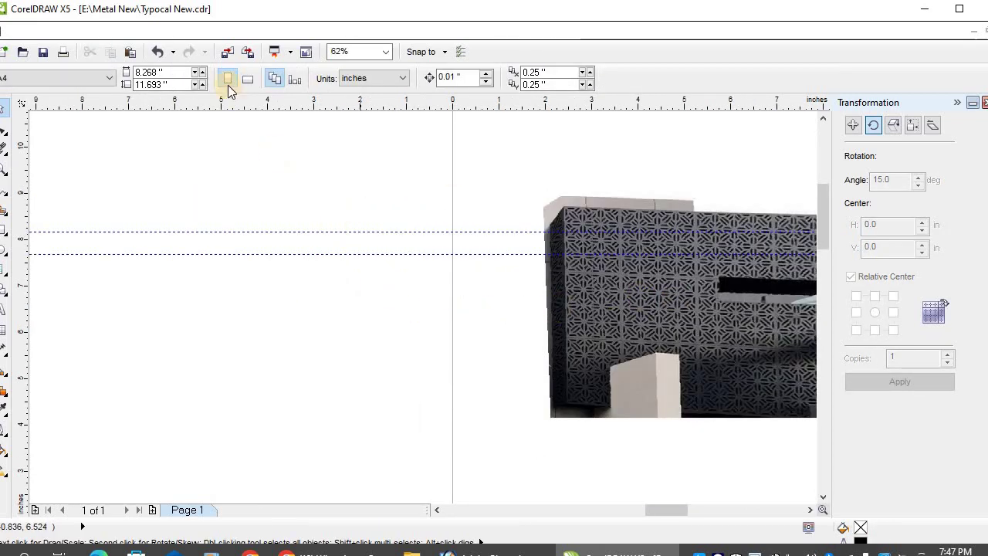
Step: Unlock all objects and move the facade image to the left within the page
click(805, 509)
click(806, 509)
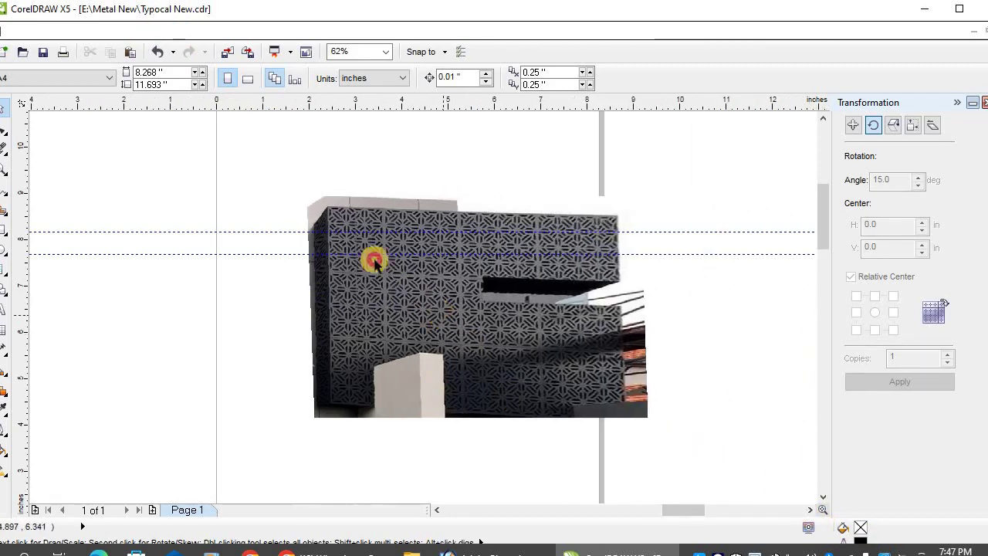
click(165, 33)
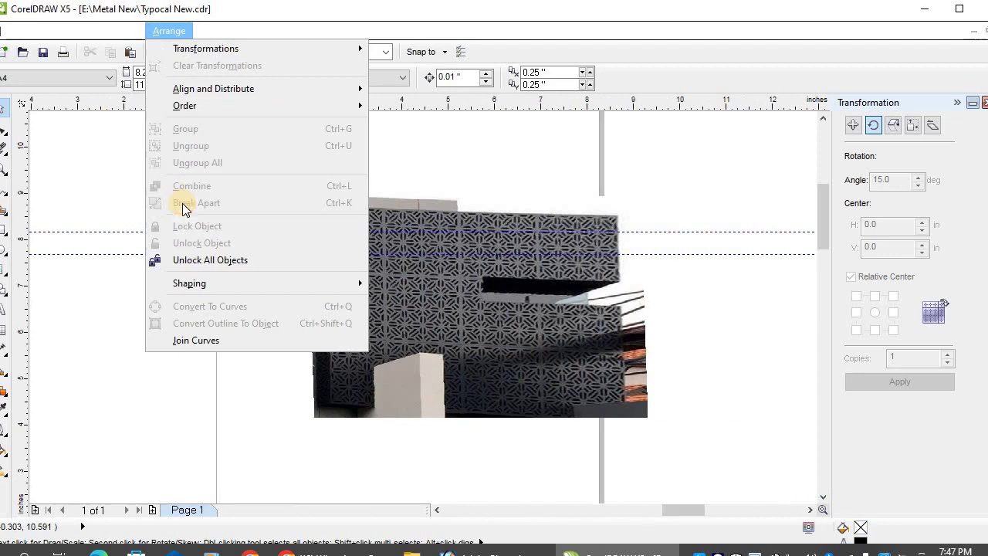
click(186, 256)
click(383, 243)
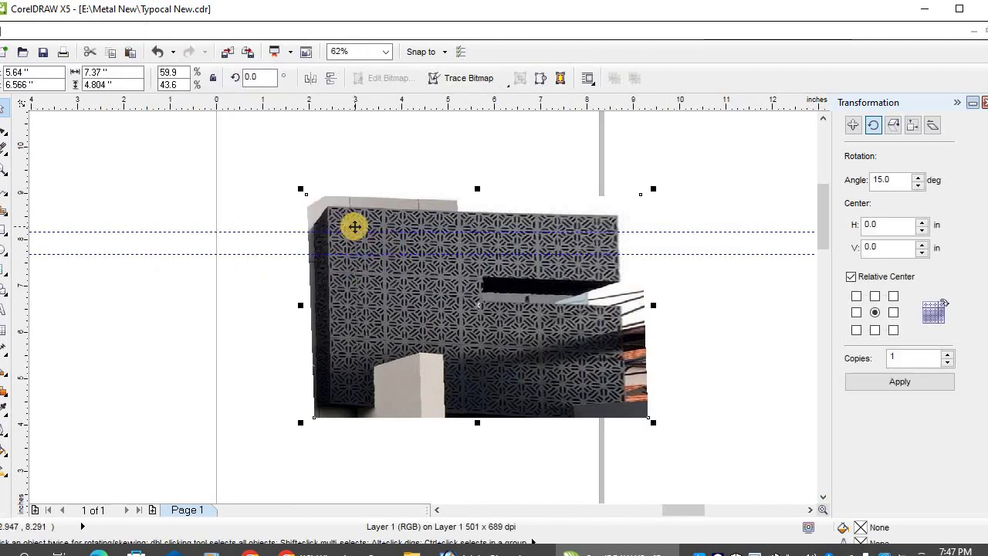
drag(453, 273, 378, 282)
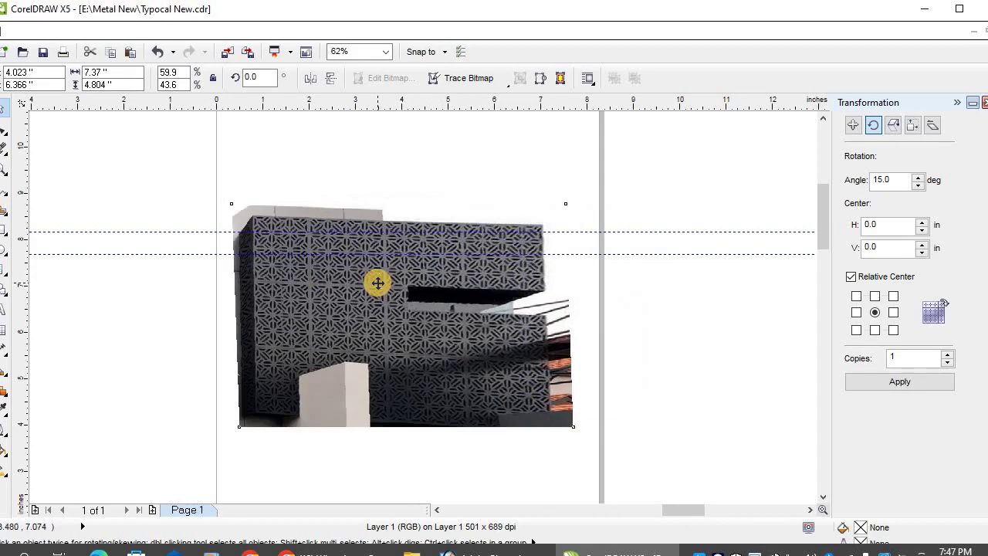
click(353, 171)
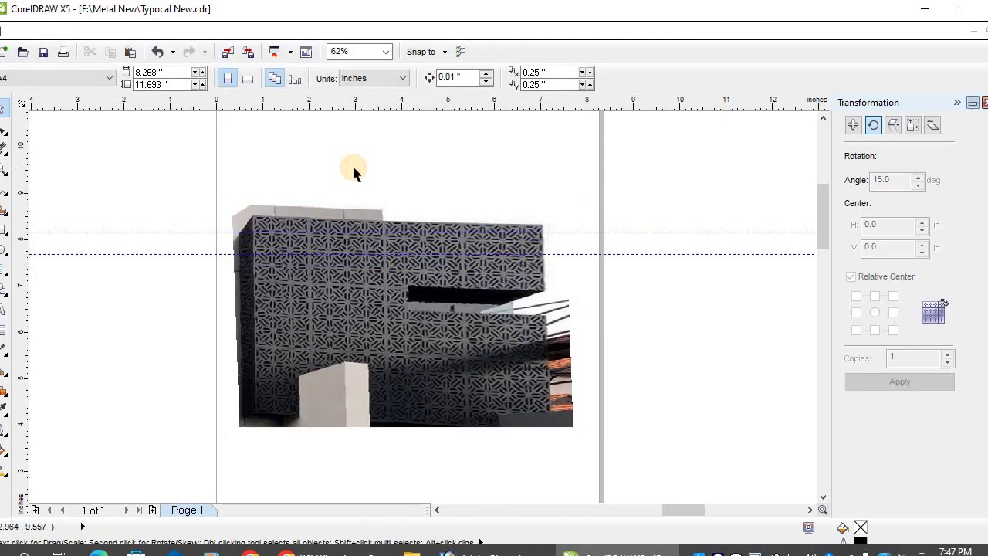
Step: Draw a square about 0.381 in wide, centred on a panel joint in the upper part of the facade lattice
key(z)
drag(302, 217, 462, 302)
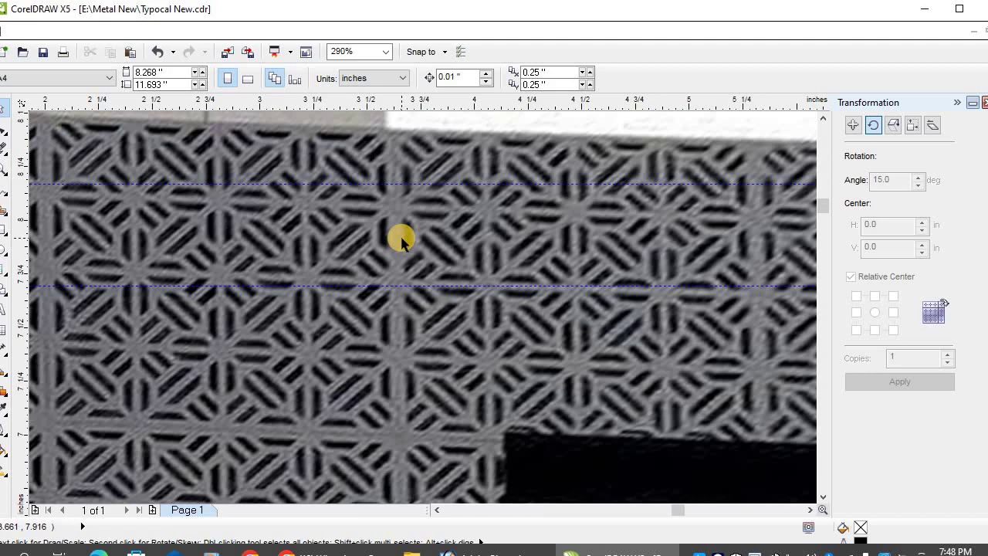
click(4, 228)
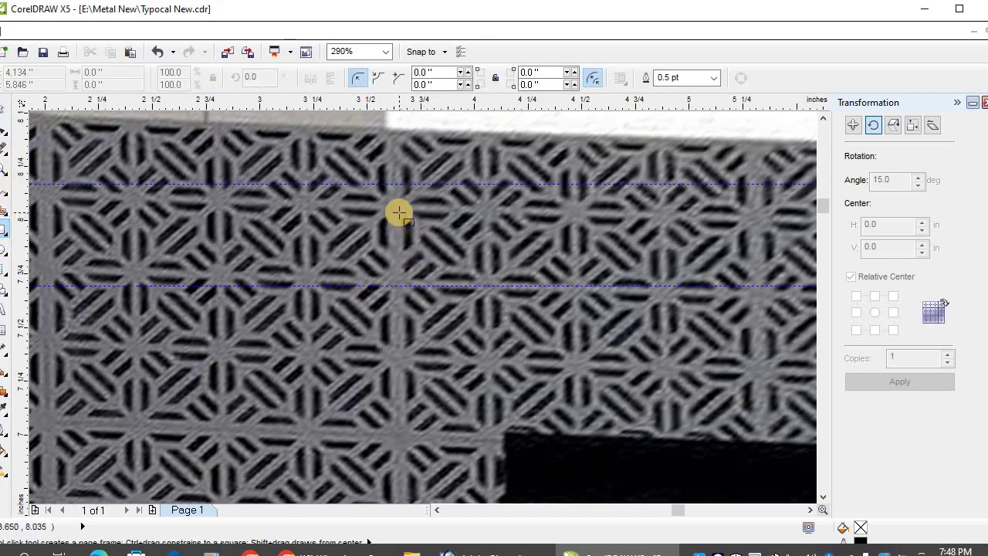
mouse_move(399, 209)
mouse_down()
mouse_move(437, 234)
mouse_move(446, 253)
mouse_up()
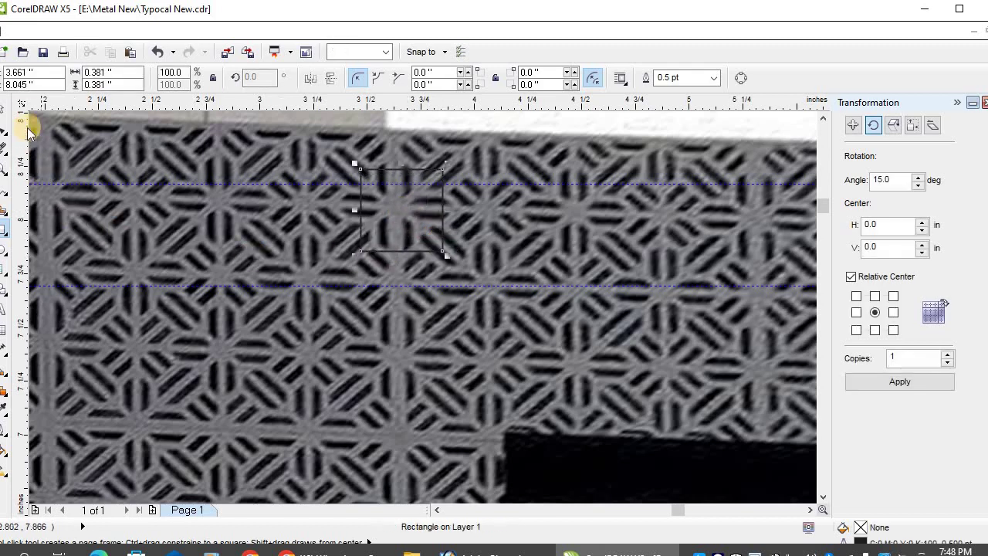
Step: Move the square over the single lattice motif diagonally below the panel joint and colour its outline yellow
click(9, 106)
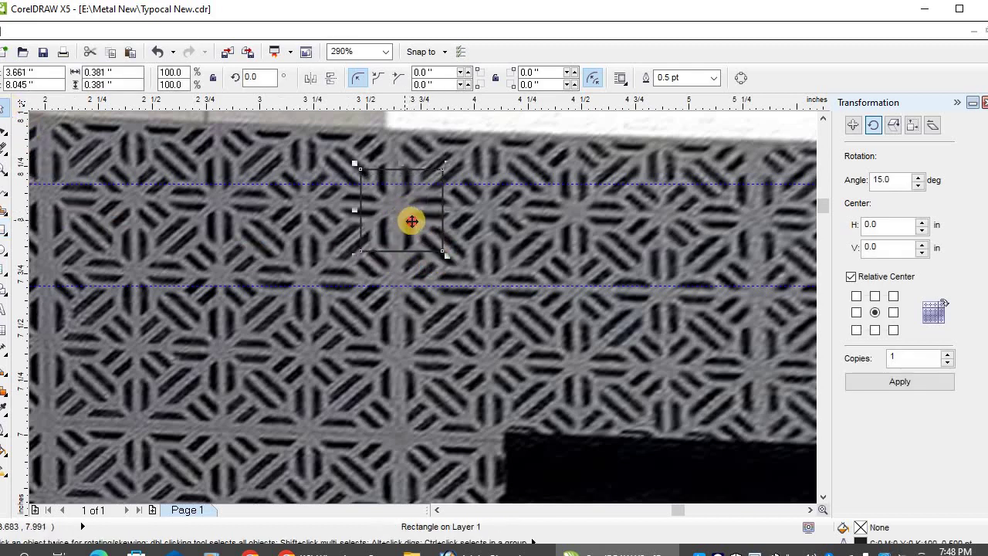
drag(410, 221, 445, 254)
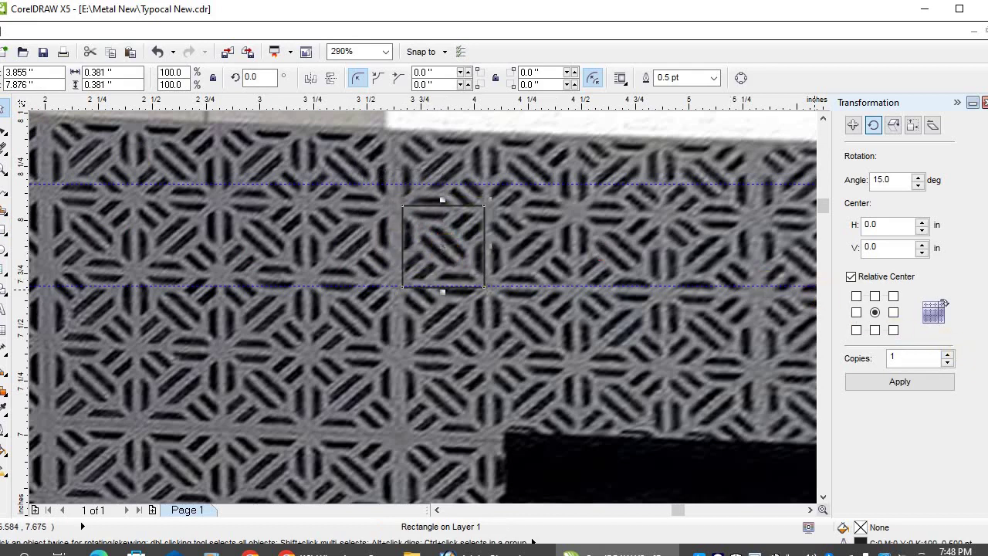
right_click(987, 332)
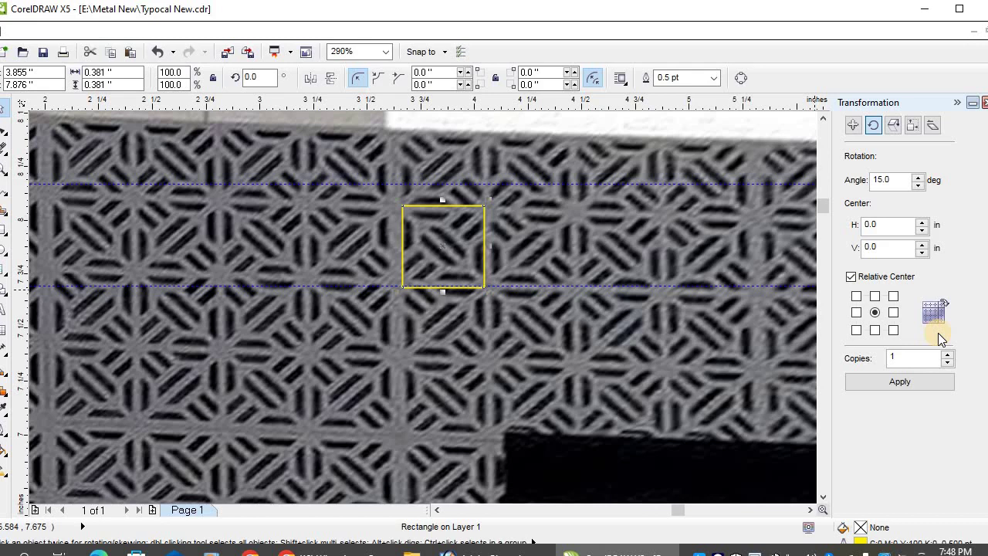
Step: Try rotating the facade image clockwise on its own, and undo the rotation
key(F3)
key(F2)
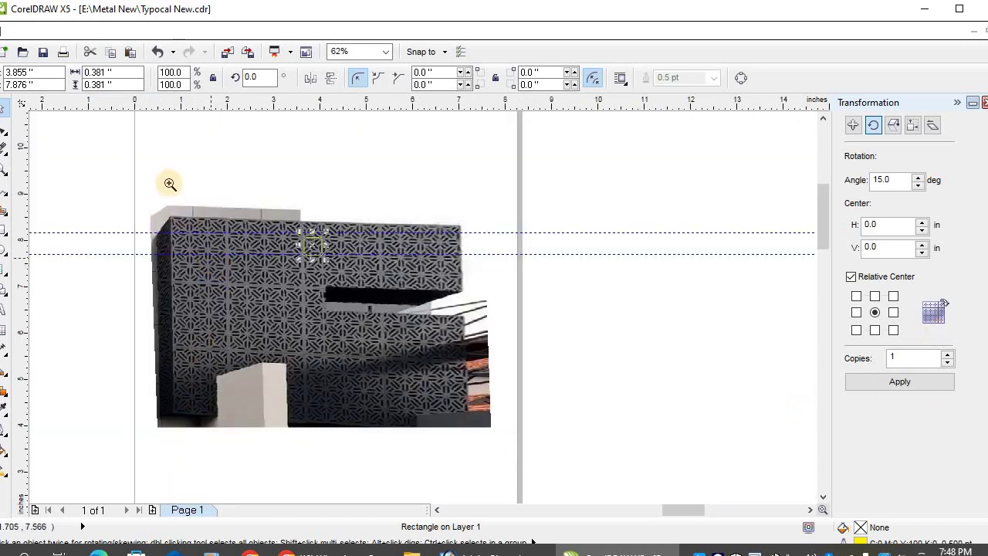
drag(170, 183, 519, 352)
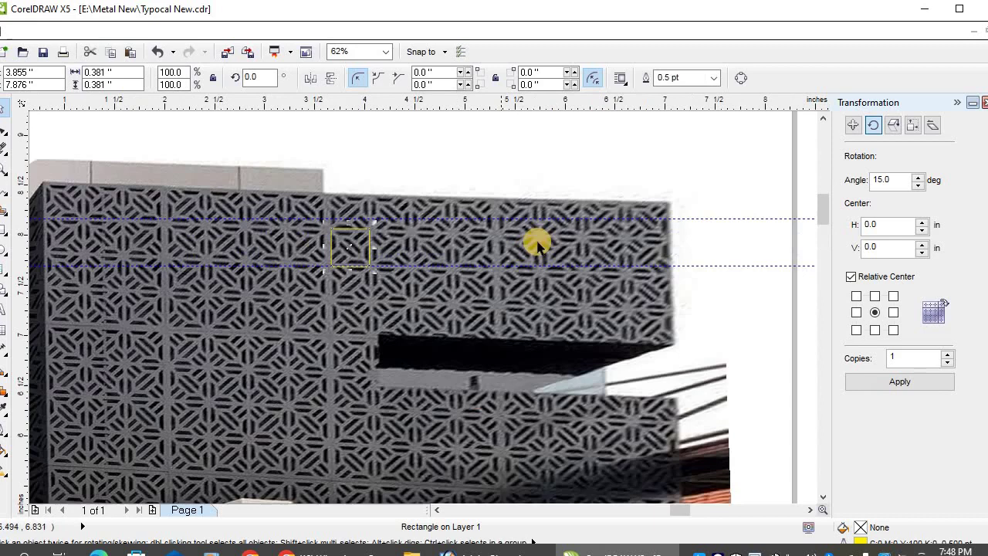
click(731, 265)
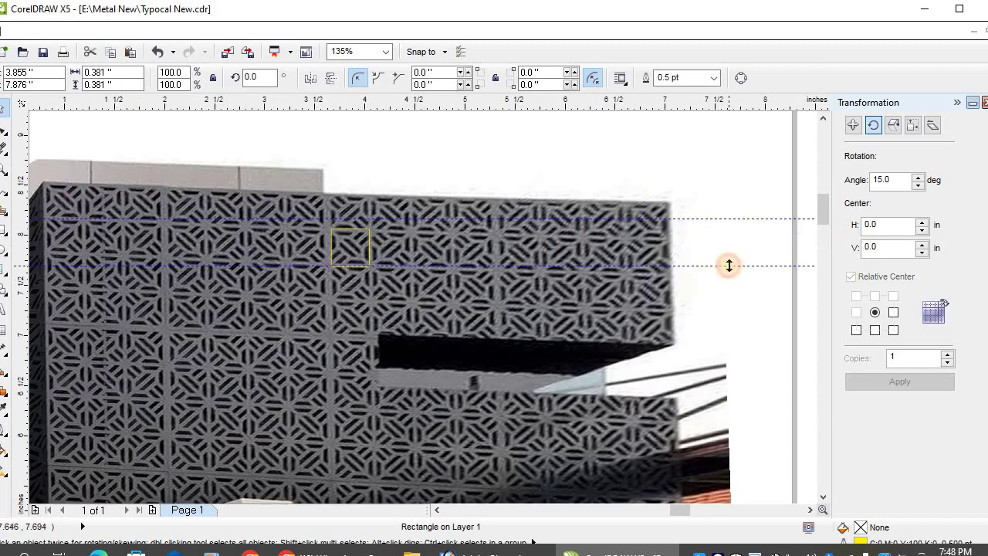
click(569, 223)
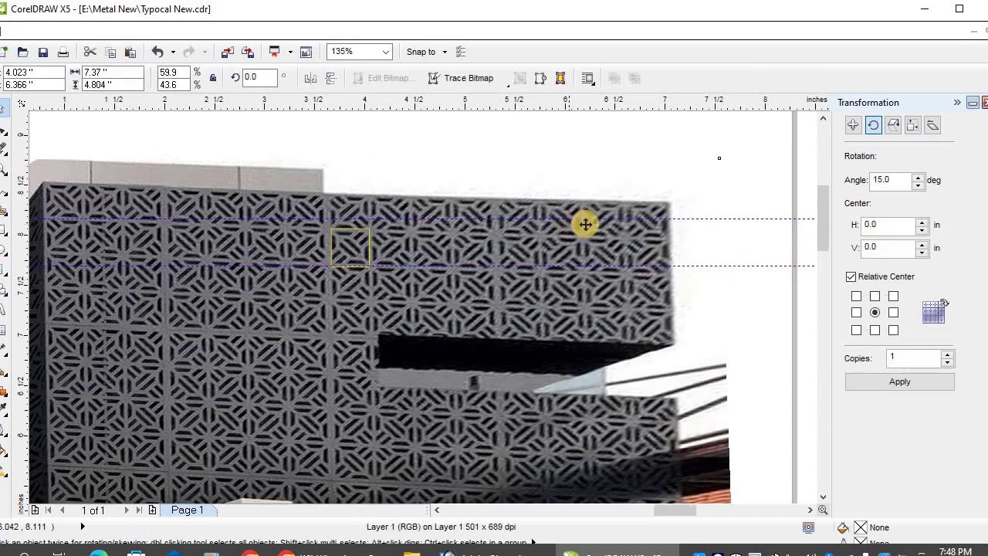
key(F3)
click(585, 224)
drag(646, 192, 673, 294)
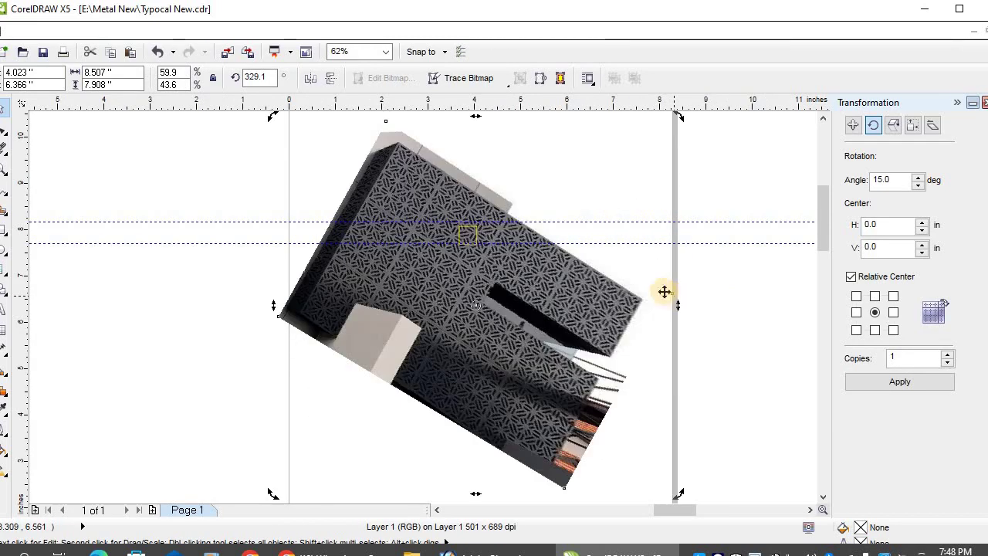
key(ctrl+z)
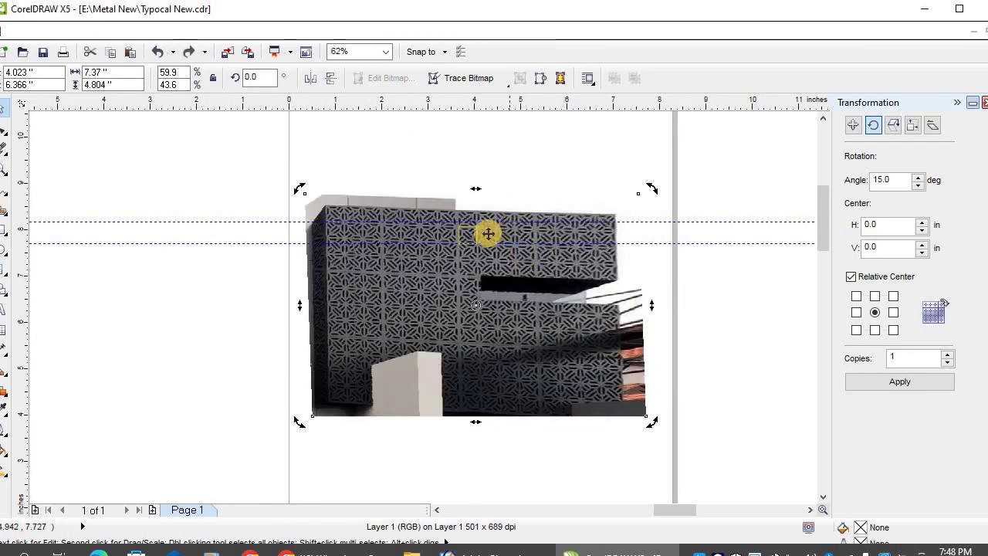
Step: Rotate the facade image and yellow square together to about 42.7° and shift them slightly up and to the right
shift+click(467, 234)
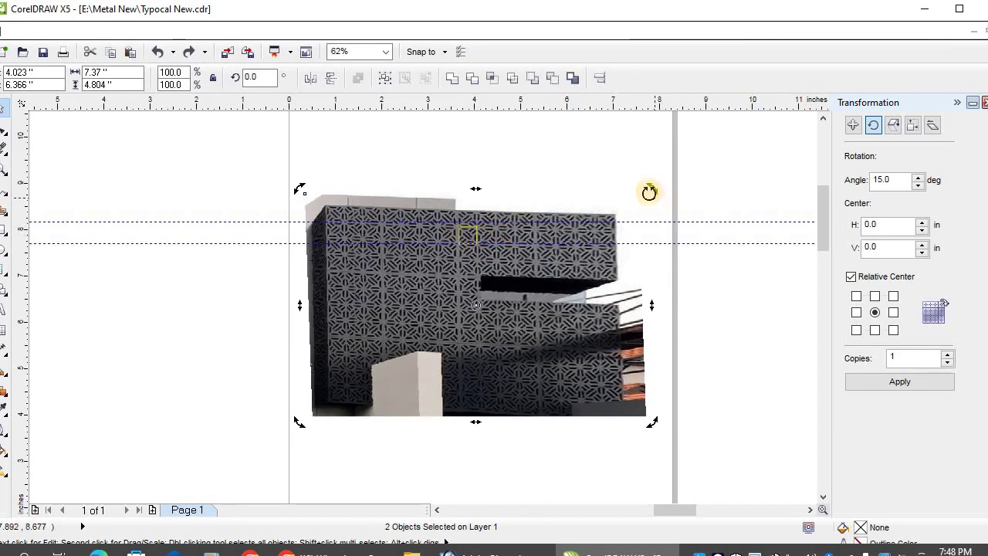
drag(649, 192, 667, 246)
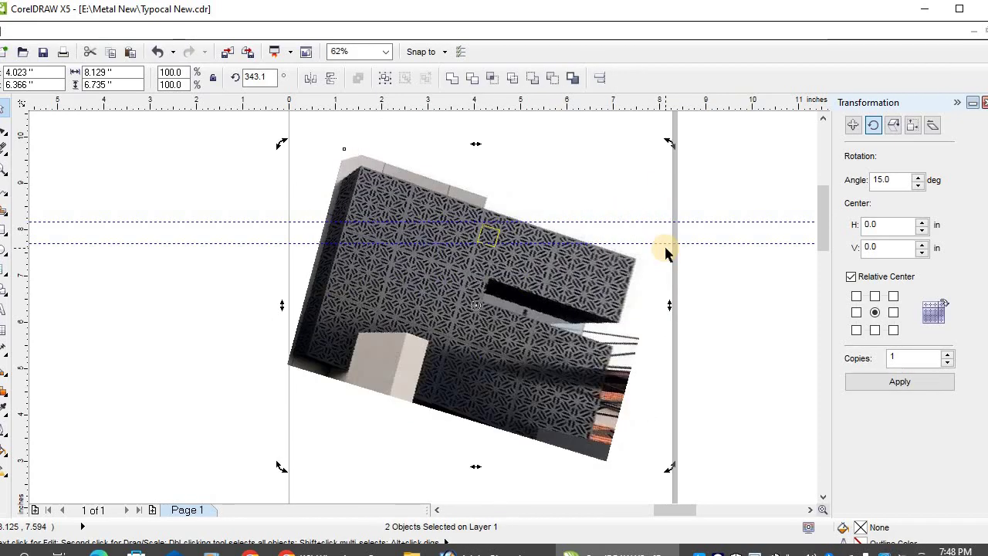
drag(670, 144, 556, 170)
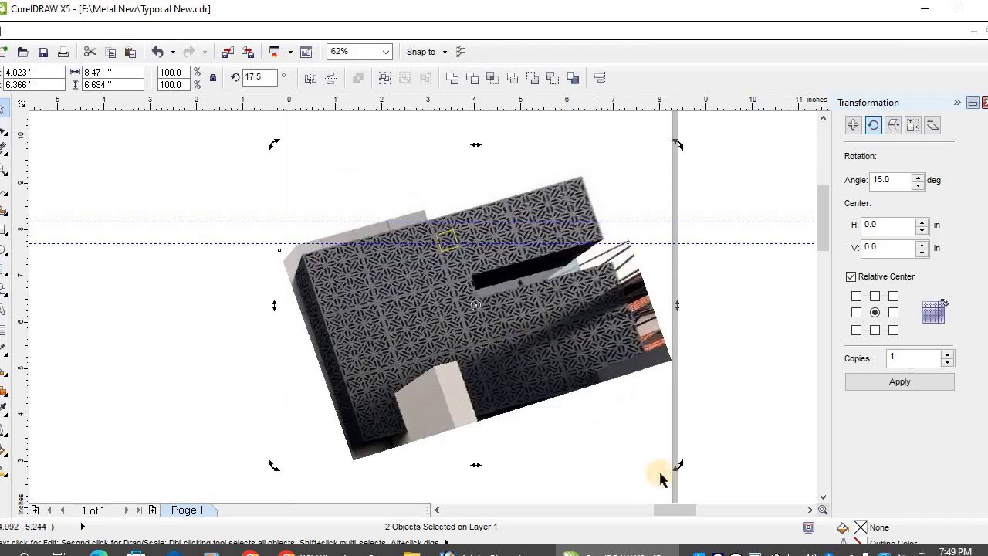
drag(680, 463, 703, 433)
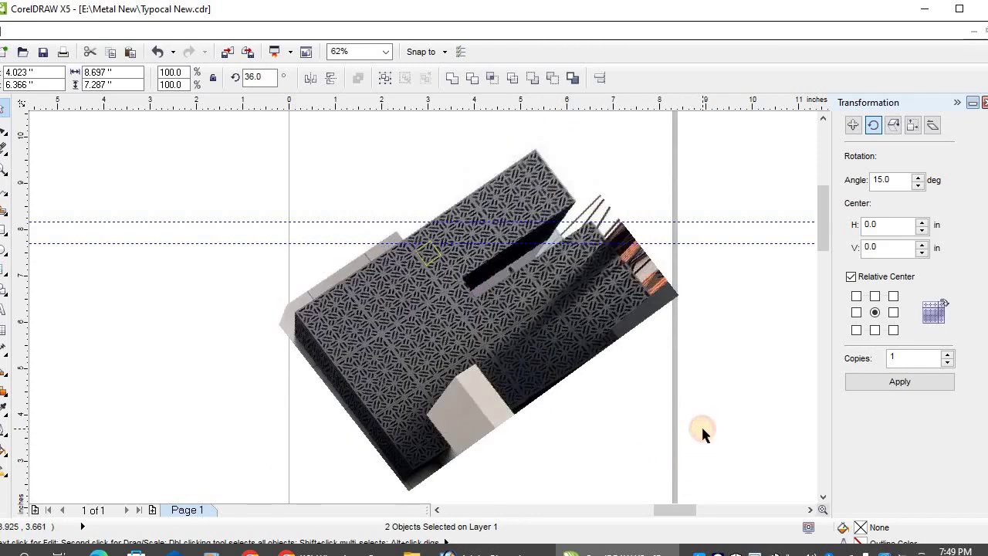
drag(687, 503, 698, 468)
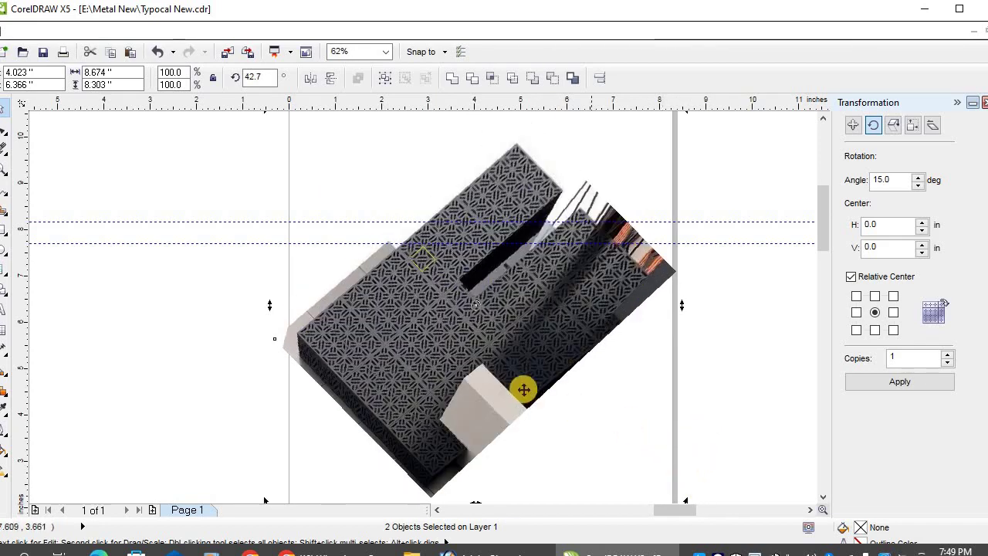
drag(524, 390, 540, 368)
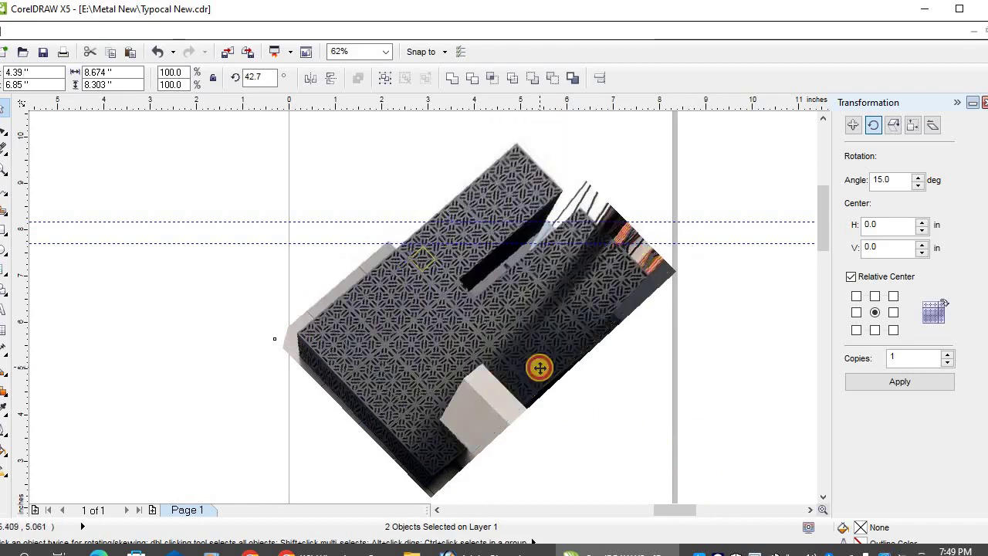
Step: Fine-tune the shared rotation of the image and yellow square to about 45.3° so the motif's bars run level
scroll(556, 302, up, 3)
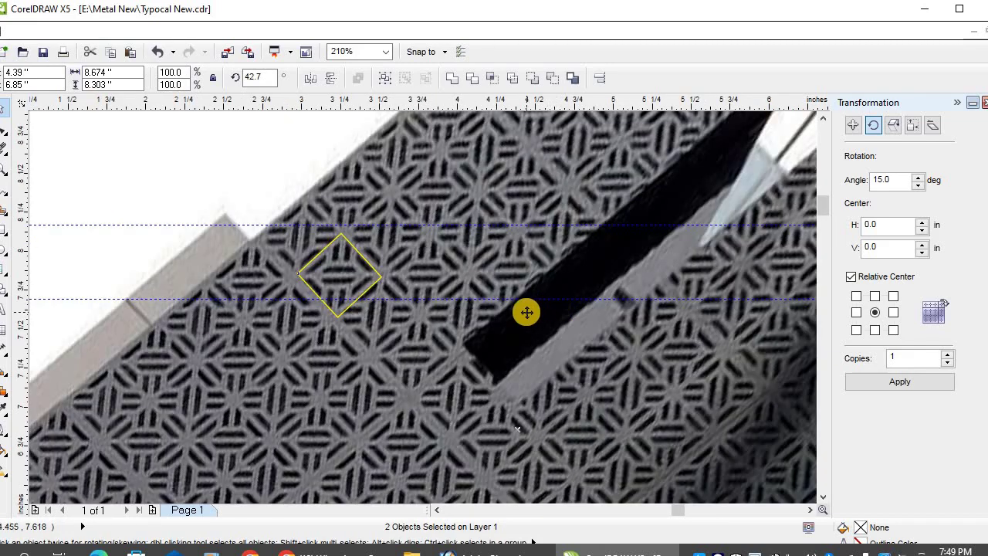
scroll(527, 312, down, 2)
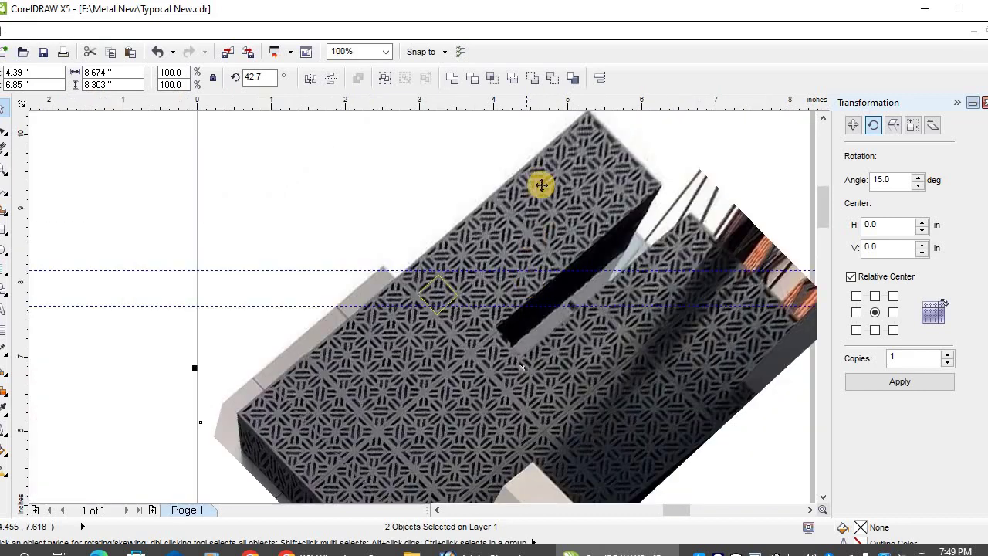
click(564, 144)
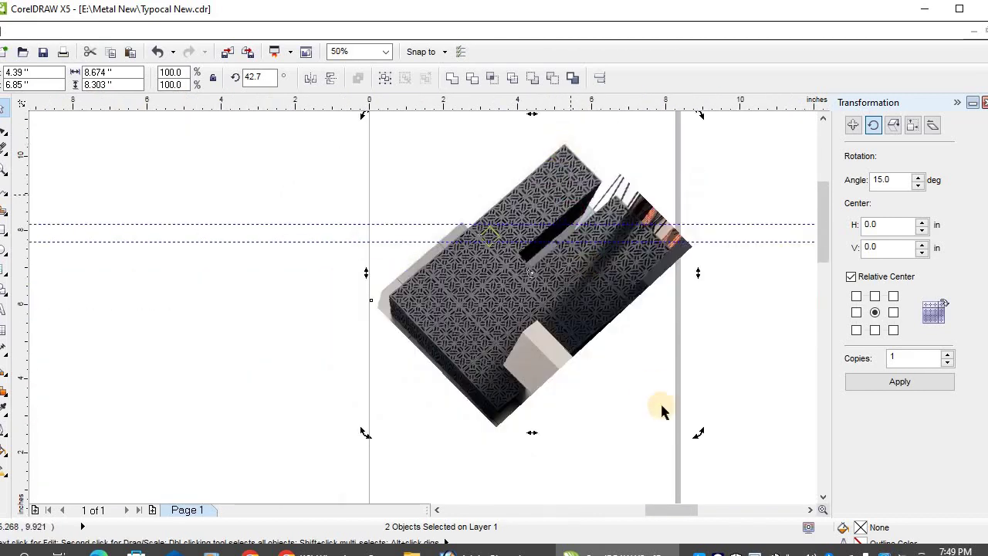
mouse_move(699, 432)
mouse_down()
mouse_move(706, 364)
mouse_move(701, 433)
mouse_up()
click(238, 153)
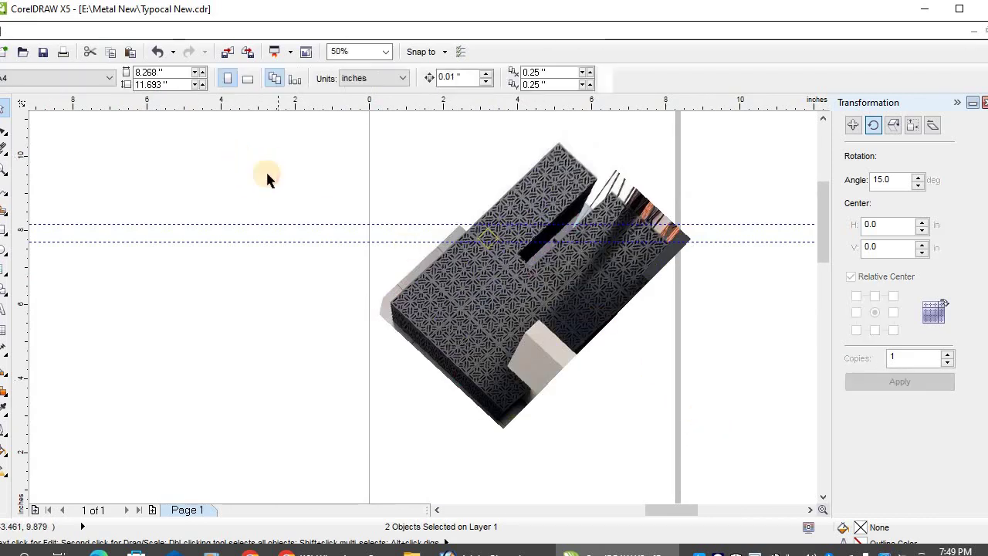
Step: Delete the yellow square rotated to 45.3° that frames the lattice motif
drag(453, 184, 602, 325)
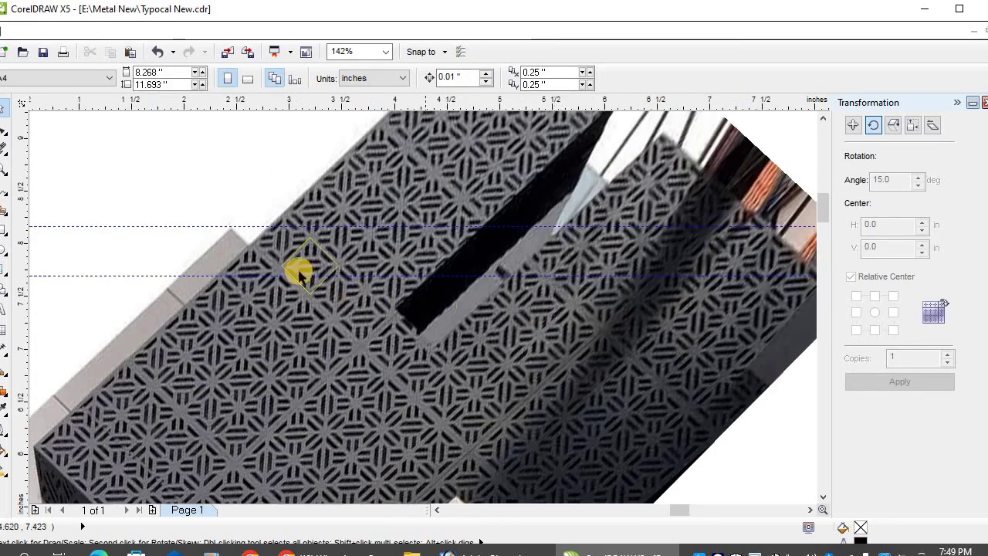
click(296, 244)
key(F2)
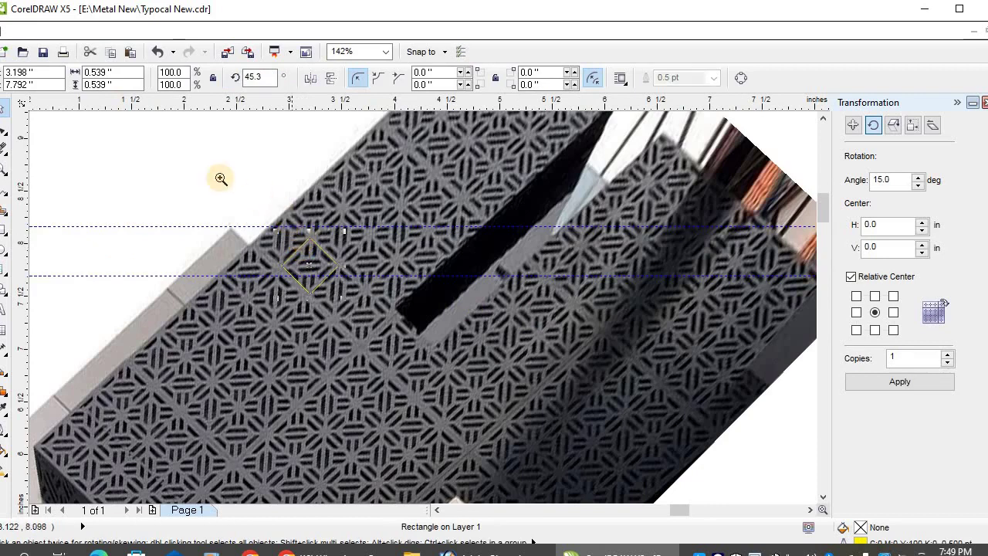
drag(221, 176, 496, 386)
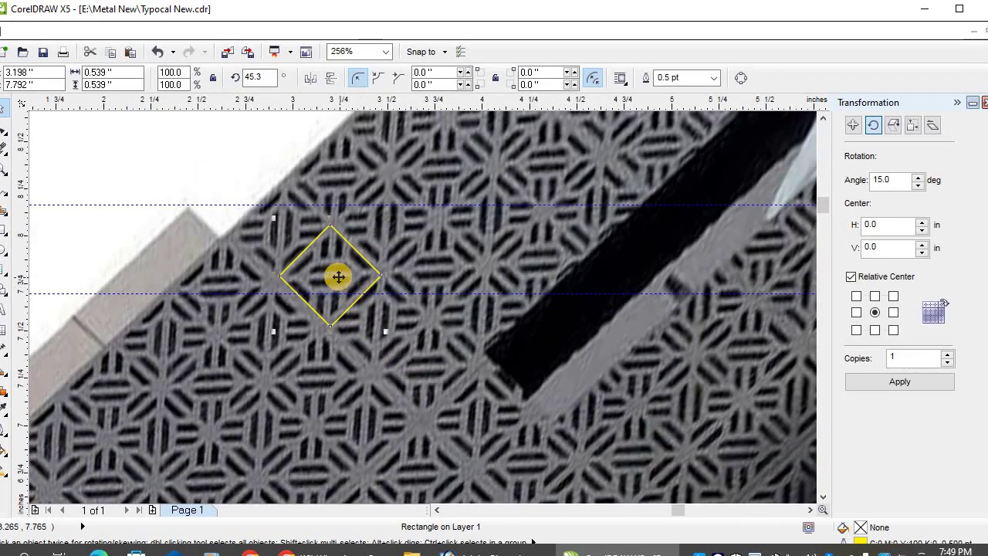
key(F2)
drag(218, 169, 481, 371)
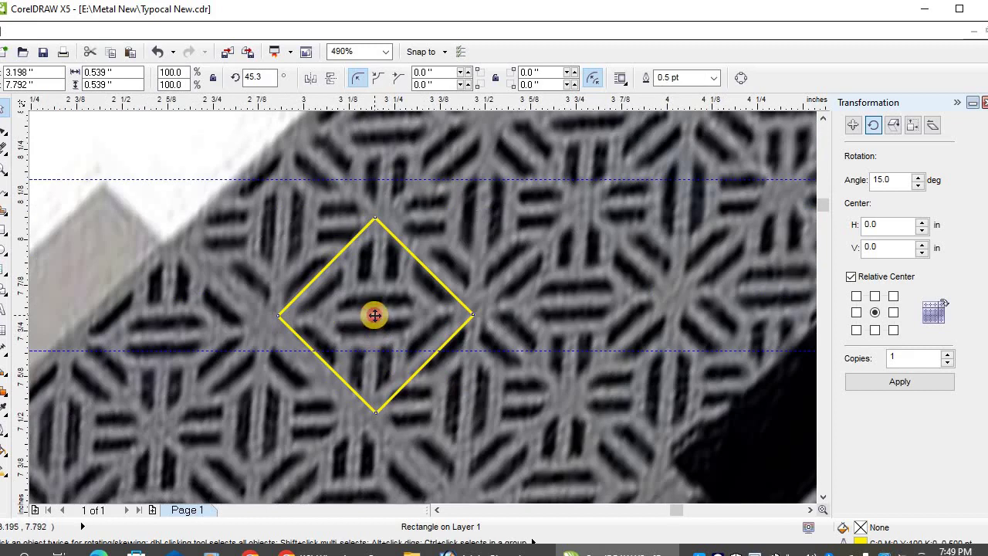
click(374, 315)
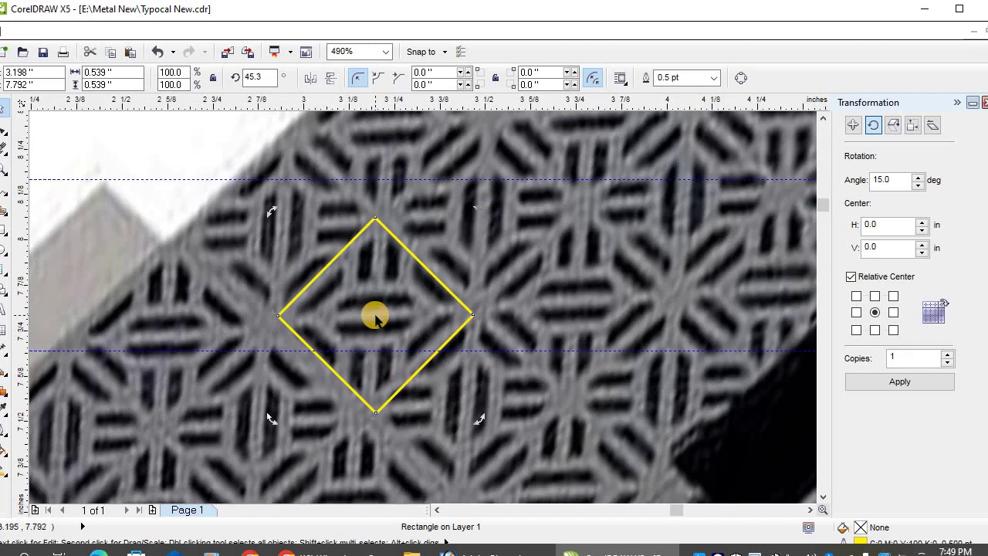
key(Delete)
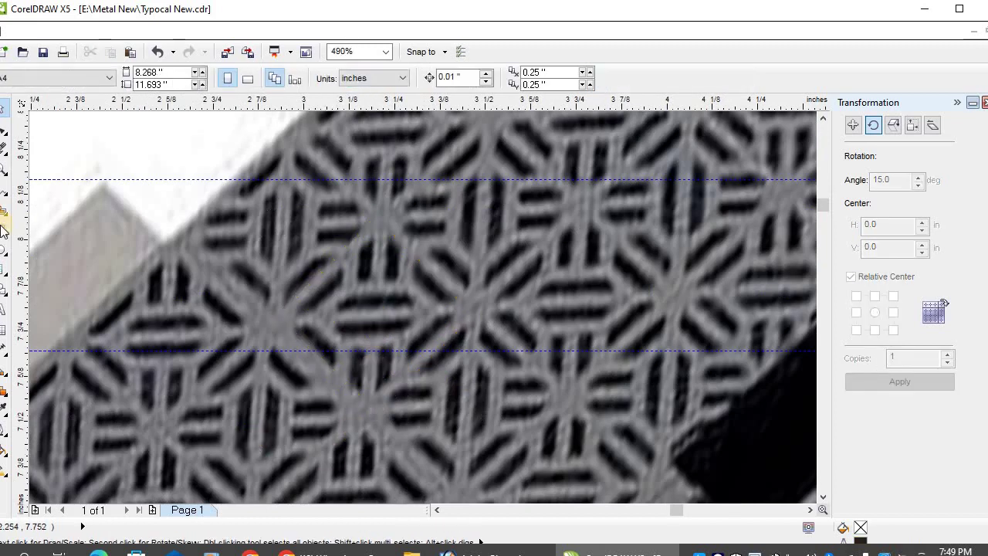
Step: Draw a square about 0.41 in wide centred on the same lattice motif and colour its outline yellow
click(5, 229)
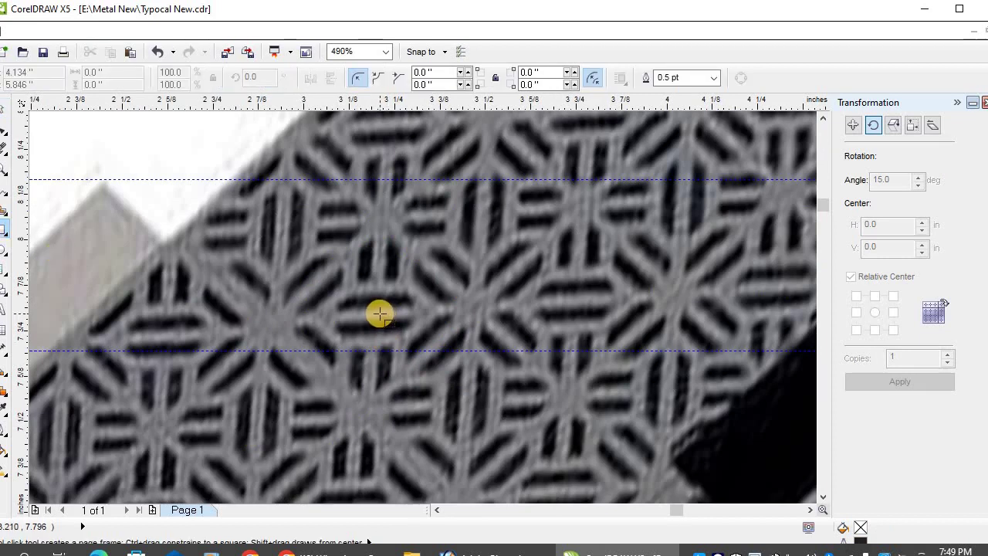
drag(378, 313, 456, 388)
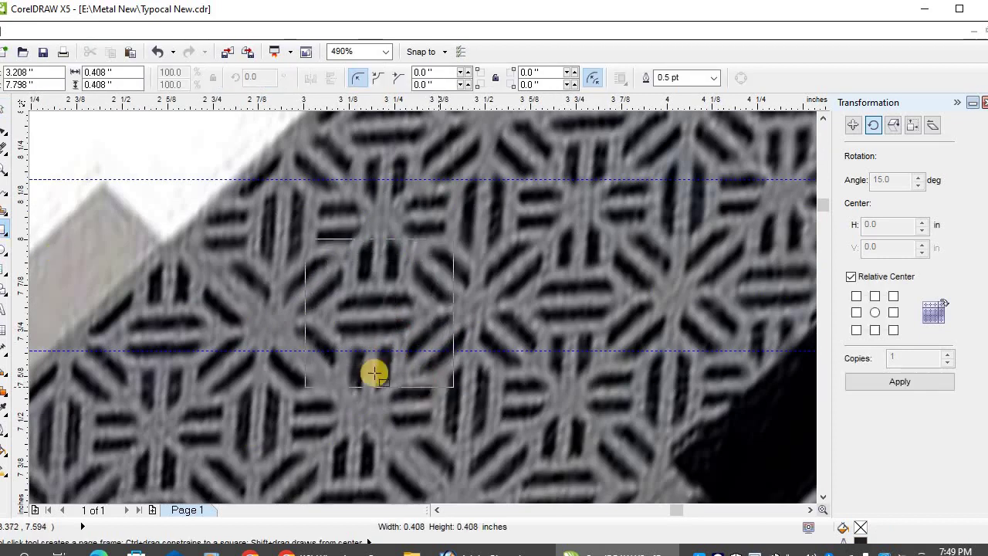
click(4, 108)
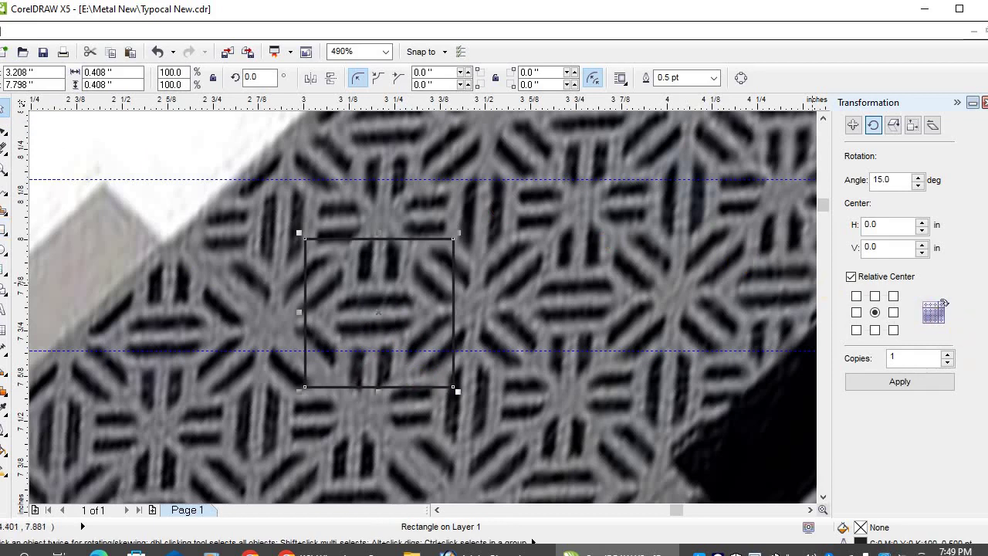
right_click(986, 358)
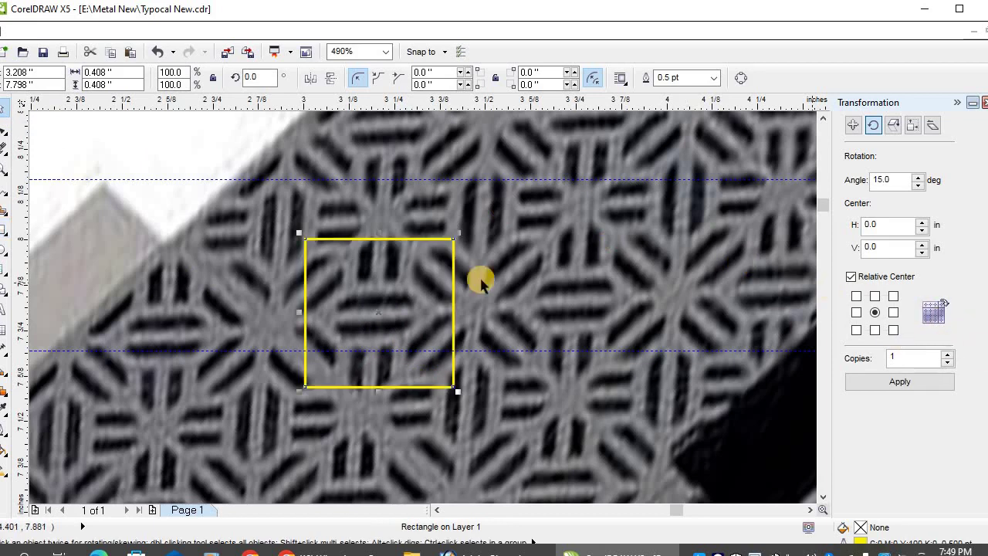
Step: Rotate the new square to 45° and shift it slightly left so it frames the motif
double_click(255, 77)
text(4)
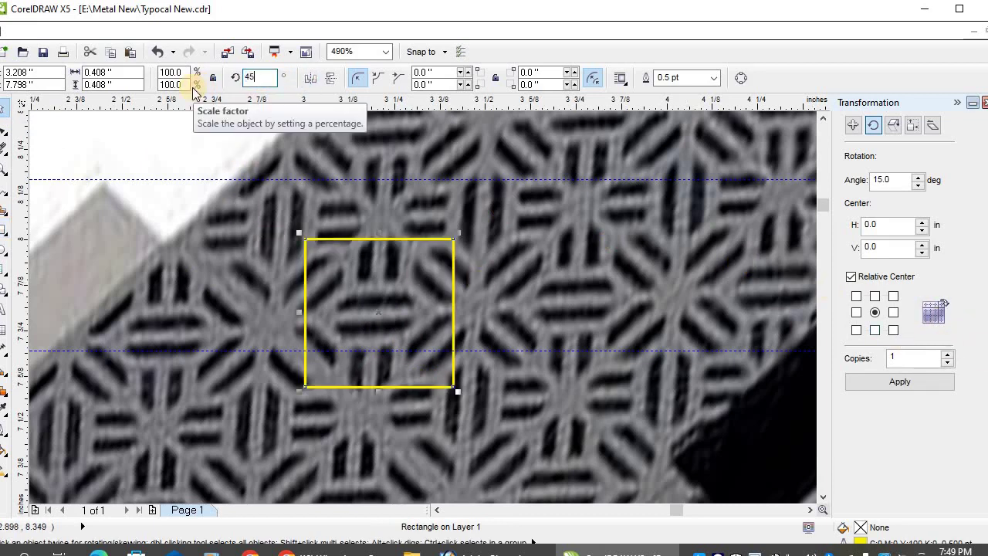
text(5)
key(Return)
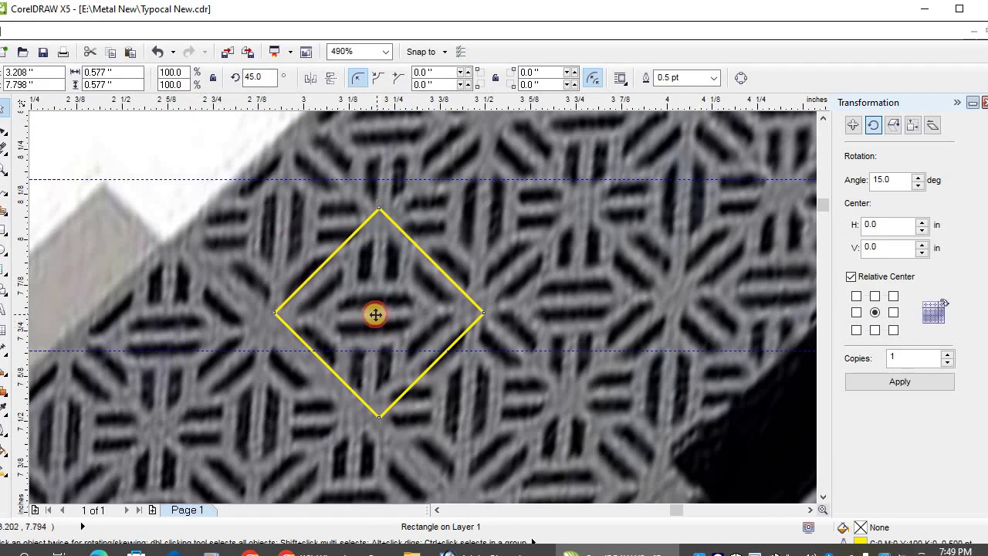
drag(375, 314, 371, 315)
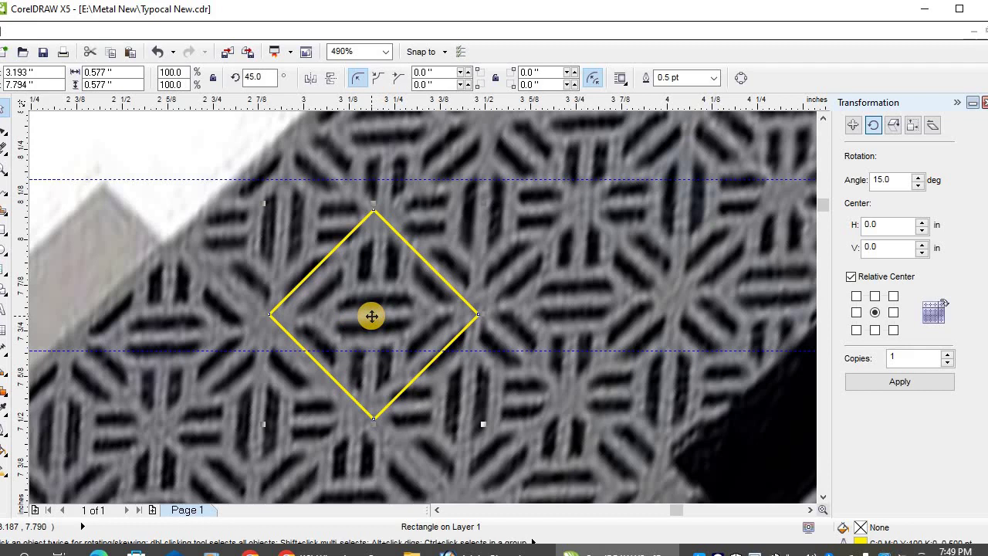
Step: Draw an upright yellow-outlined rectangle about 0.21 × 0.63 in over the motif's central bars, spanning the rotated square's height
click(5, 230)
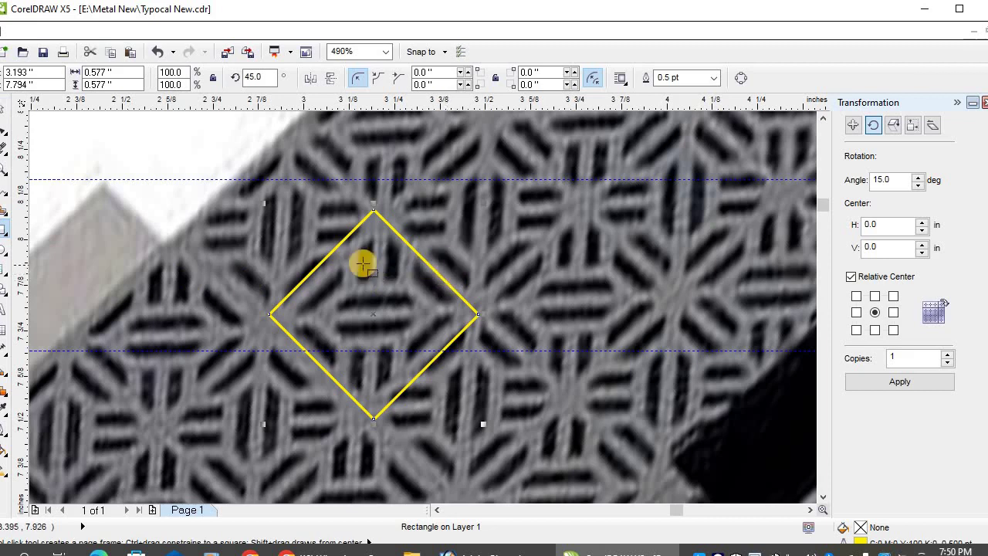
drag(341, 236, 416, 418)
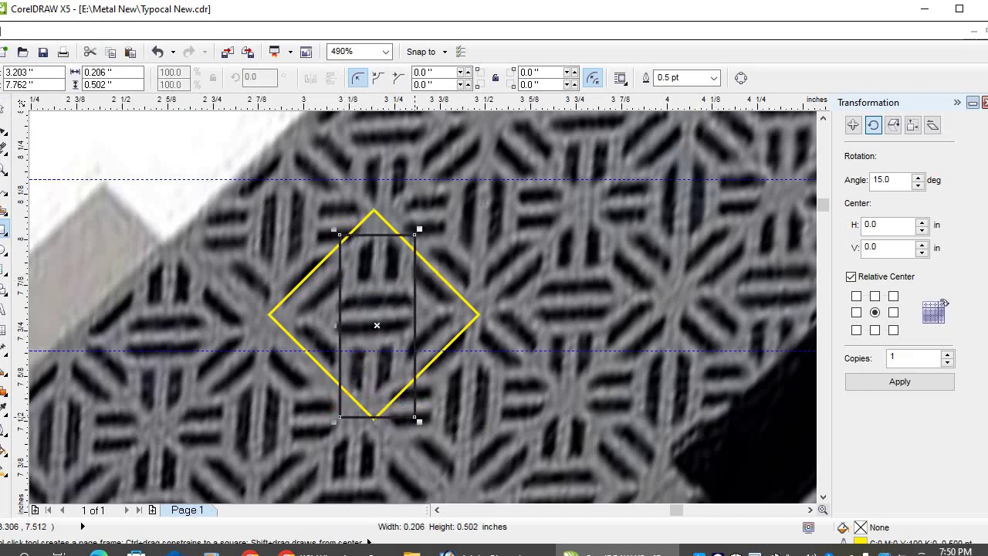
key(space)
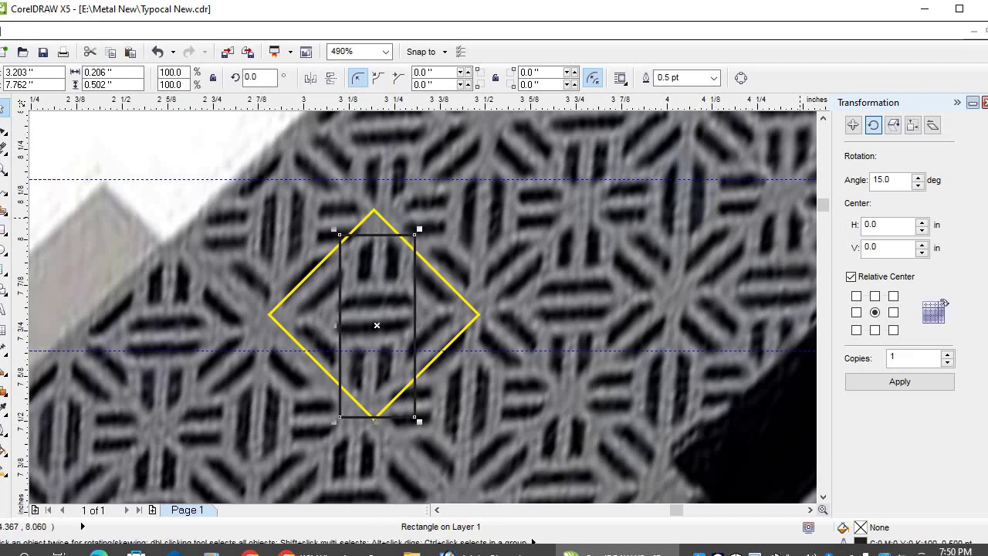
right_click(987, 286)
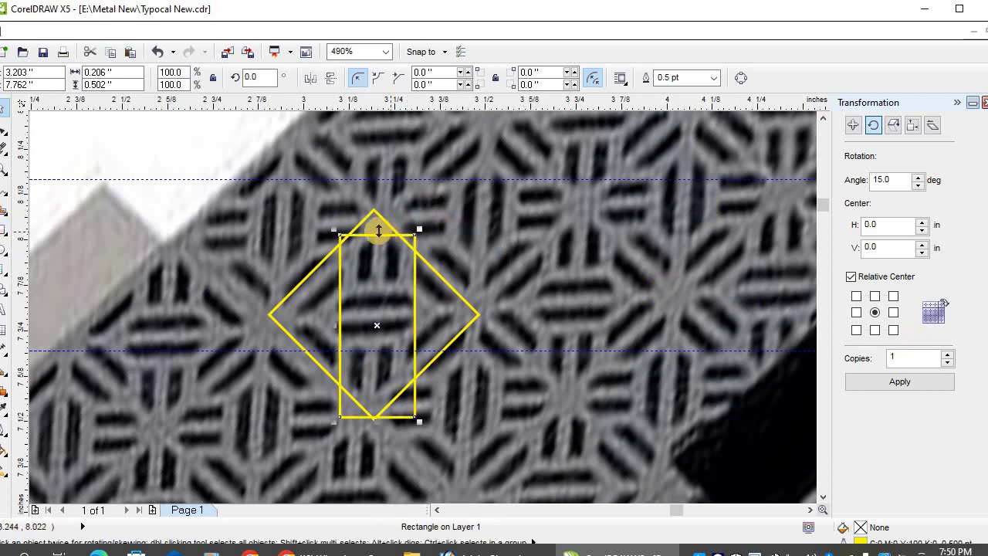
drag(378, 229, 376, 185)
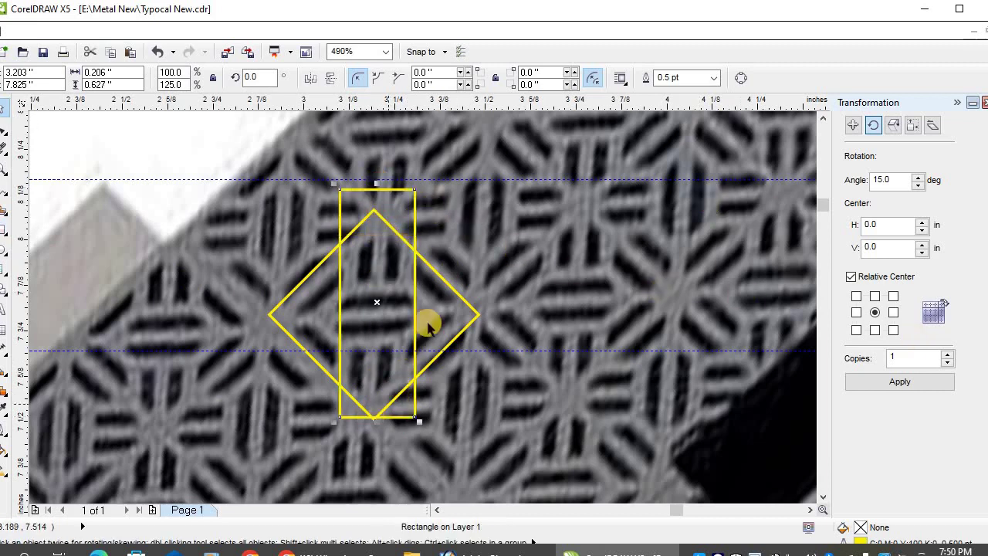
Step: Centre the upright rectangle on the rotated square both ways and narrow it symmetrically to about 0.16 in wide
shift+click(437, 279)
key(e)
key(c)
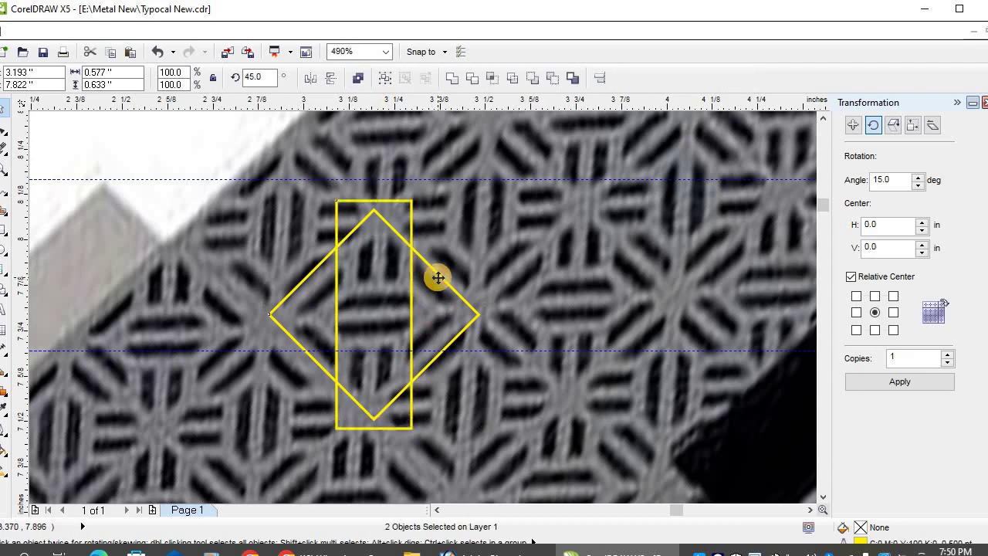
click(409, 220)
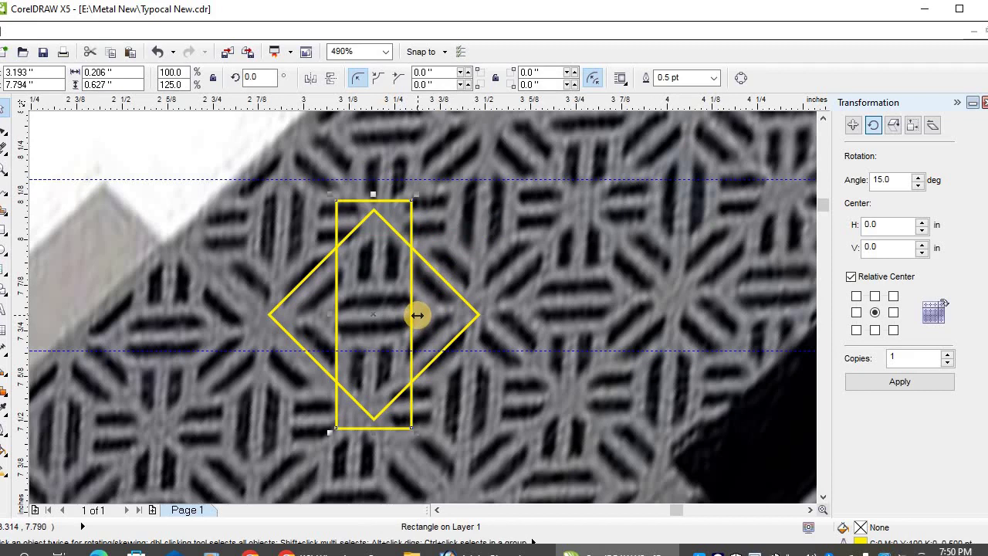
drag(417, 315, 406, 315)
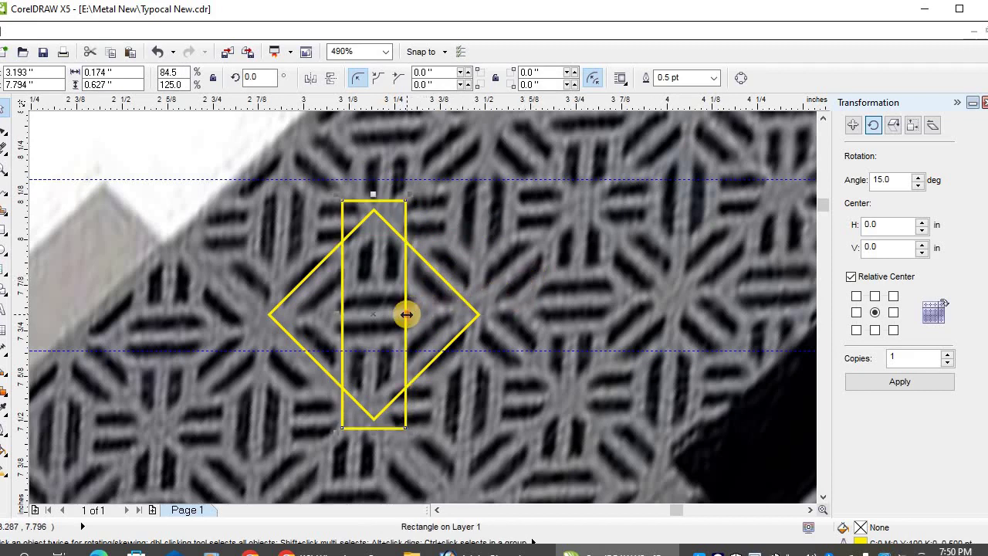
drag(407, 315, 403, 316)
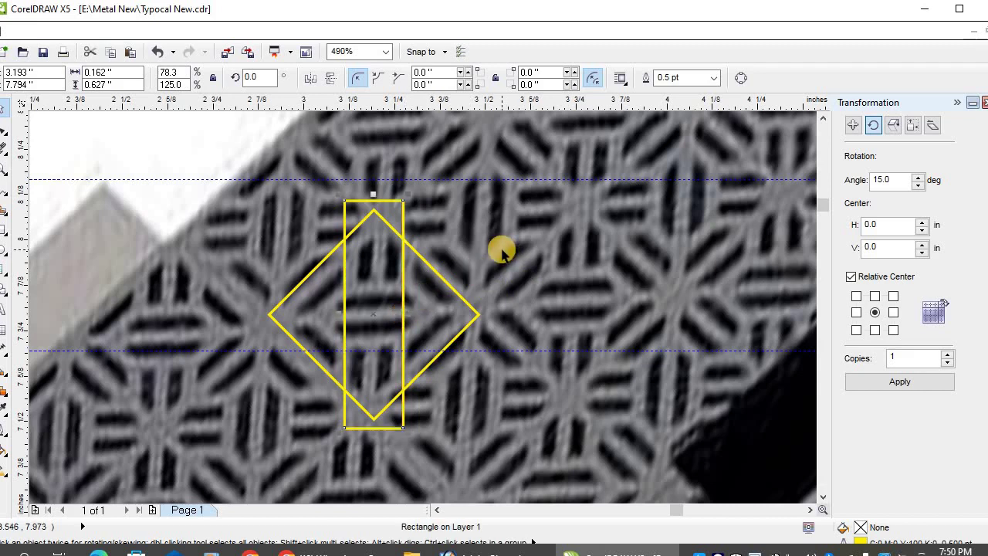
Step: Duplicate the narrow rectangle and place the copy over the neighbouring motif to the right
drag(391, 207, 339, 206)
right_click(338, 206)
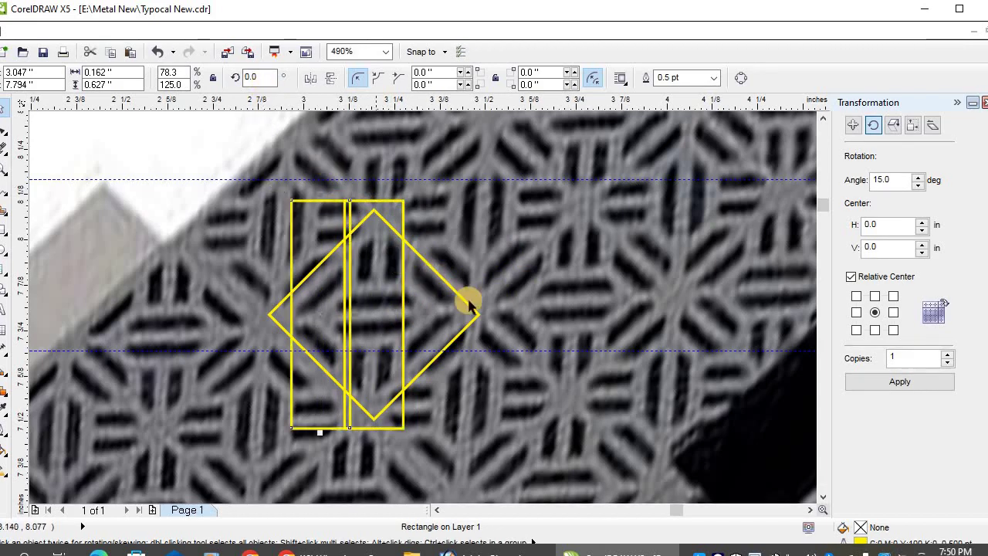
drag(318, 235, 563, 241)
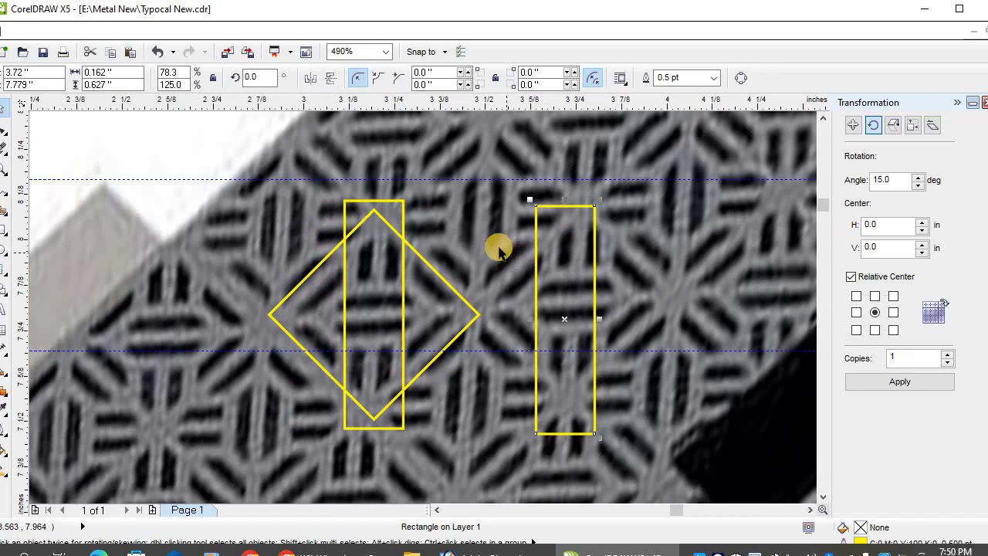
Step: Convert the copied rectangle to curves and delete its right-hand nodes, leaving only the vertical line of its left edge
key(ctrl+q)
click(4, 128)
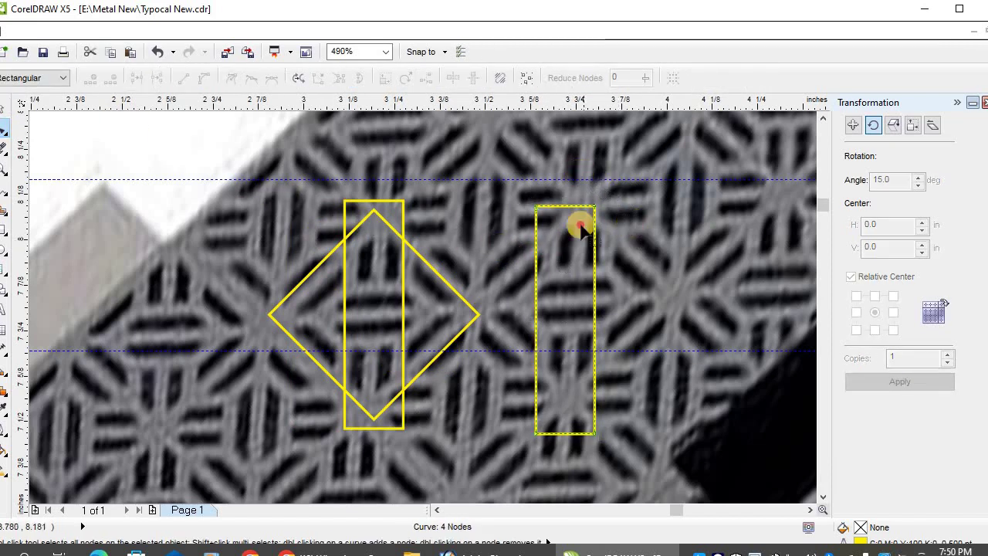
scroll(628, 441, down, 1)
click(159, 79)
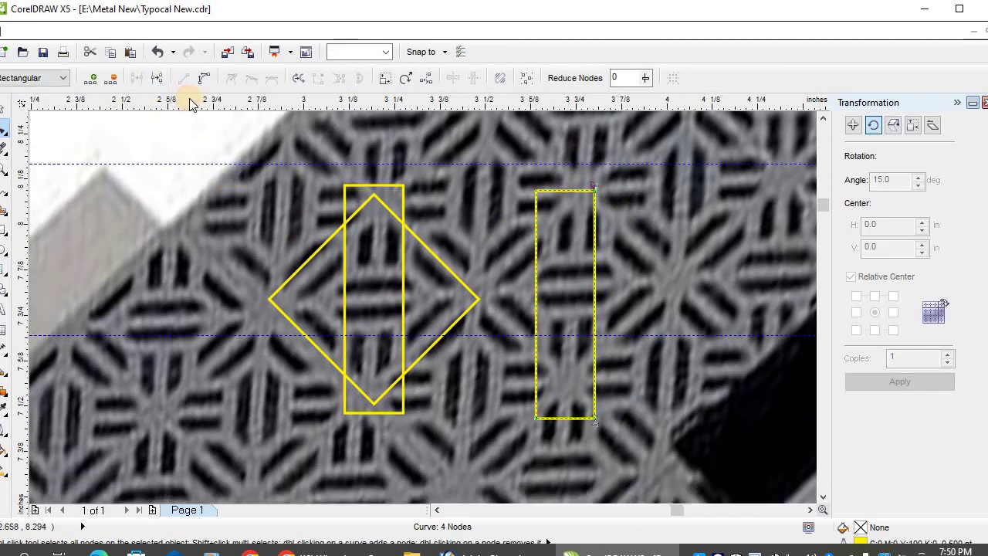
key(Delete)
drag(576, 142, 650, 297)
key(Delete)
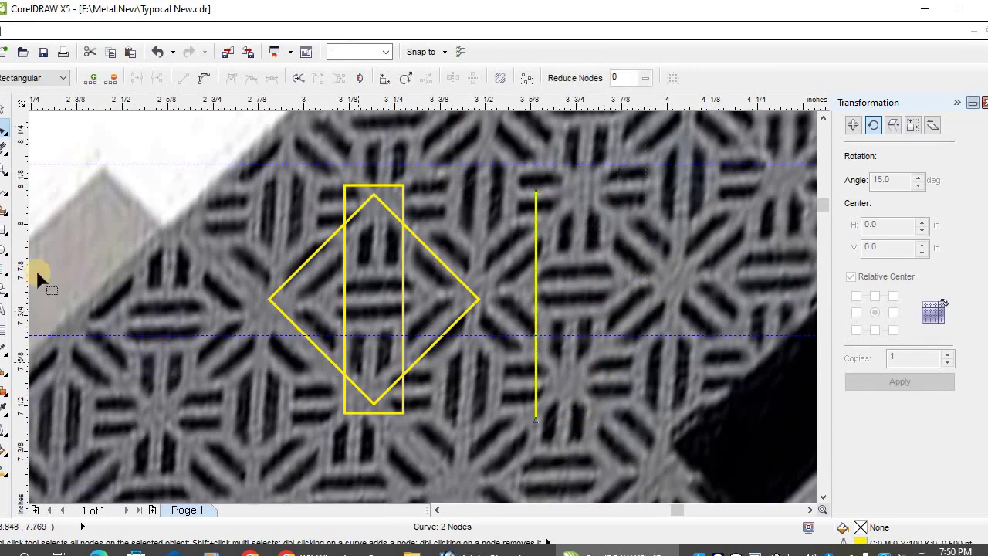
Step: Centre the vertical line horizontally on the narrow rectangle inside the rotated square
click(7, 105)
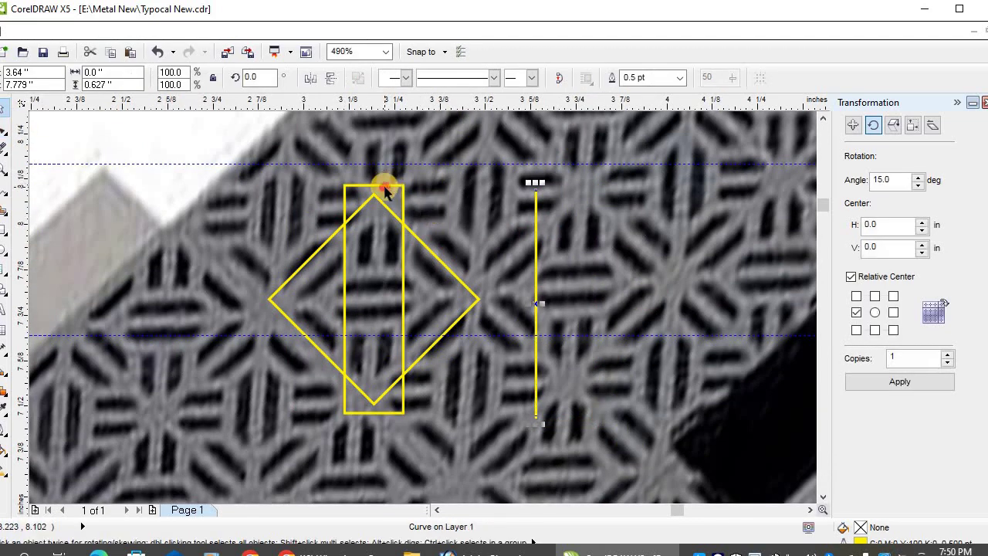
shift+click(385, 188)
key(c)
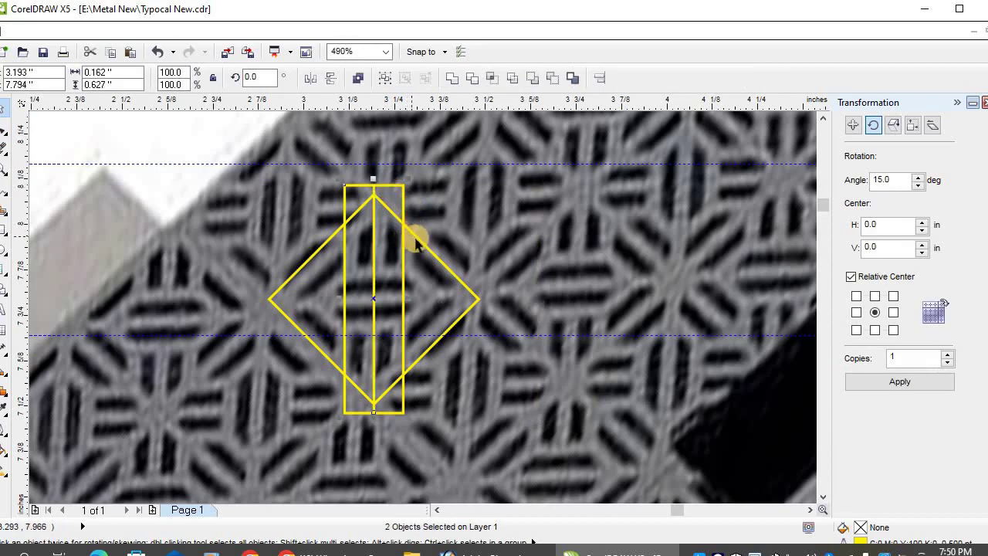
click(480, 229)
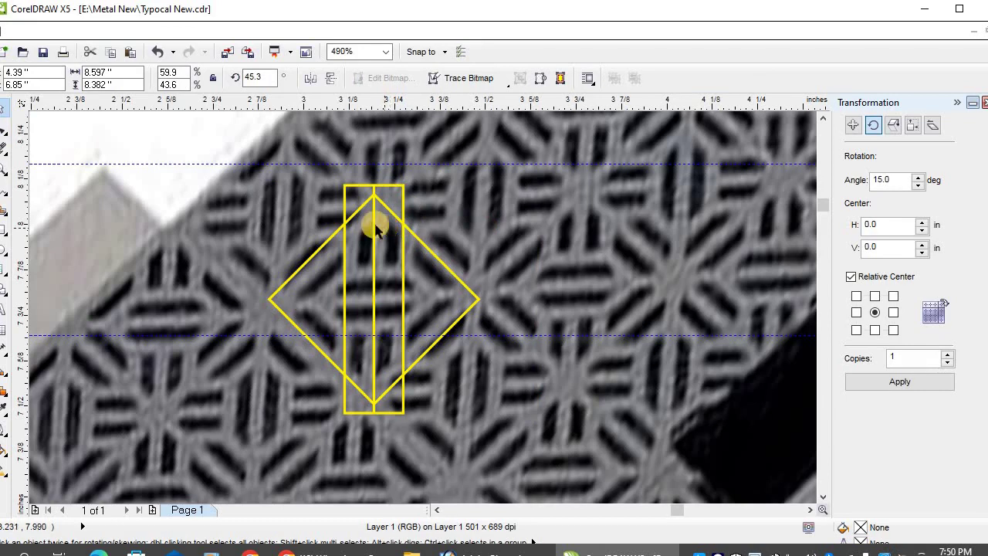
Step: Group the narrow rectangle with its vertical centre line
key(z)
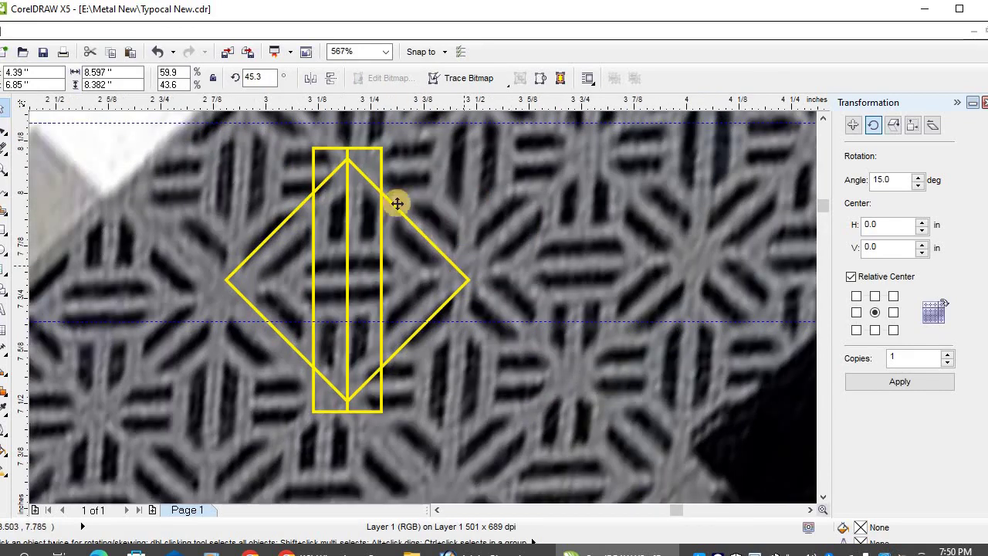
scroll(541, 420, up, 1)
click(347, 154)
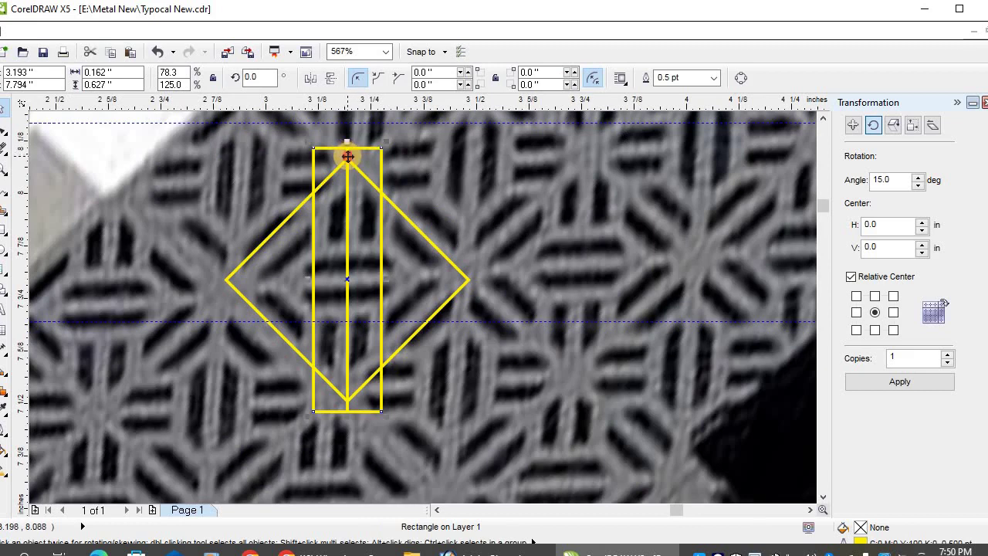
shift+click(348, 156)
key(ctrl+g)
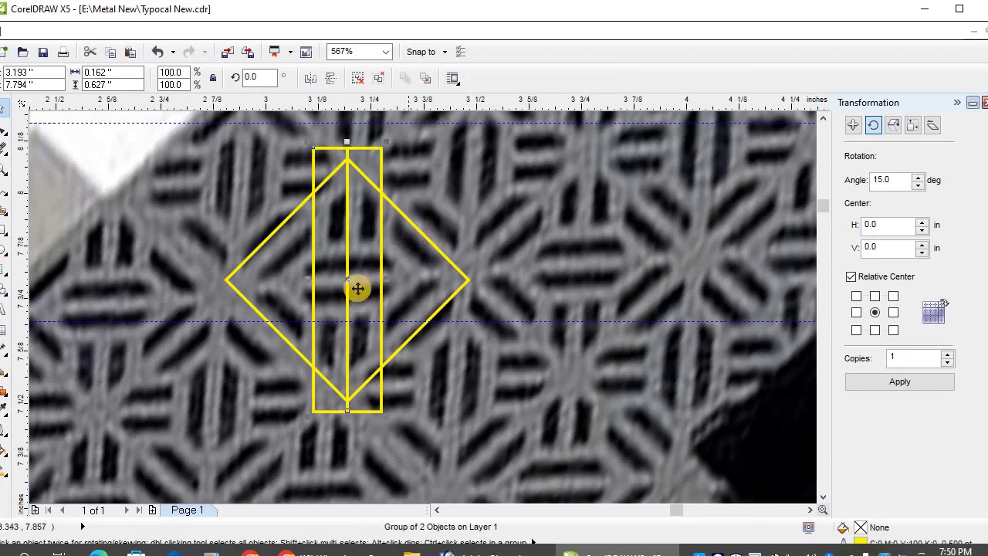
Step: Try moving the grouped rectangle and centre line towards the square's right corner, and undo the move
drag(378, 281, 444, 307)
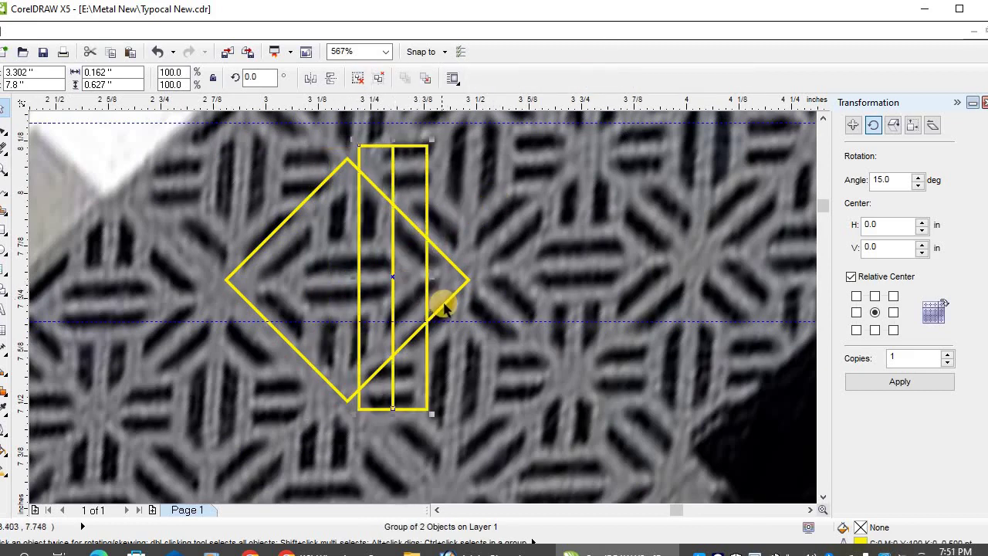
key(ctrl+z)
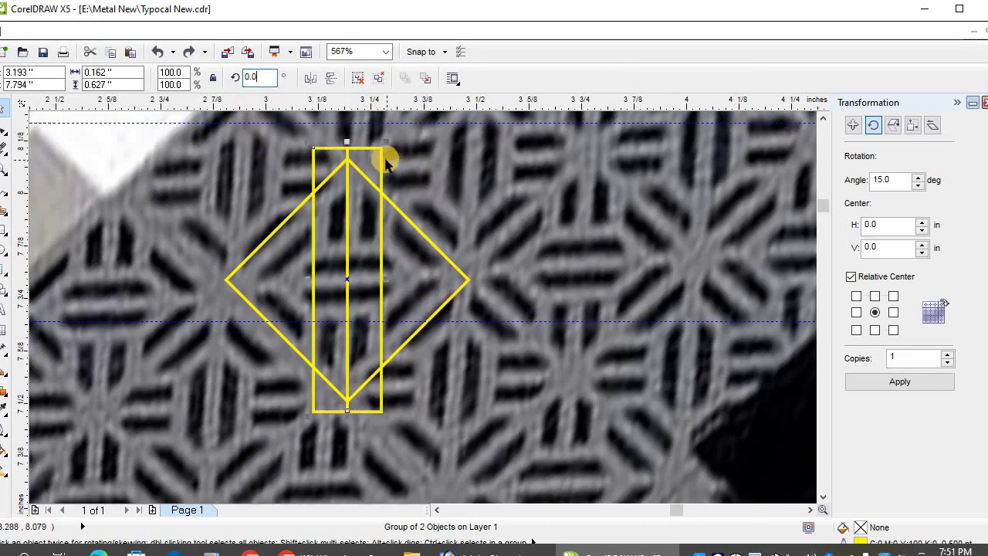
Step: Duplicate the grouped rectangle and centre line beside the original and rotate the copy by 90°
drag(382, 160, 426, 167)
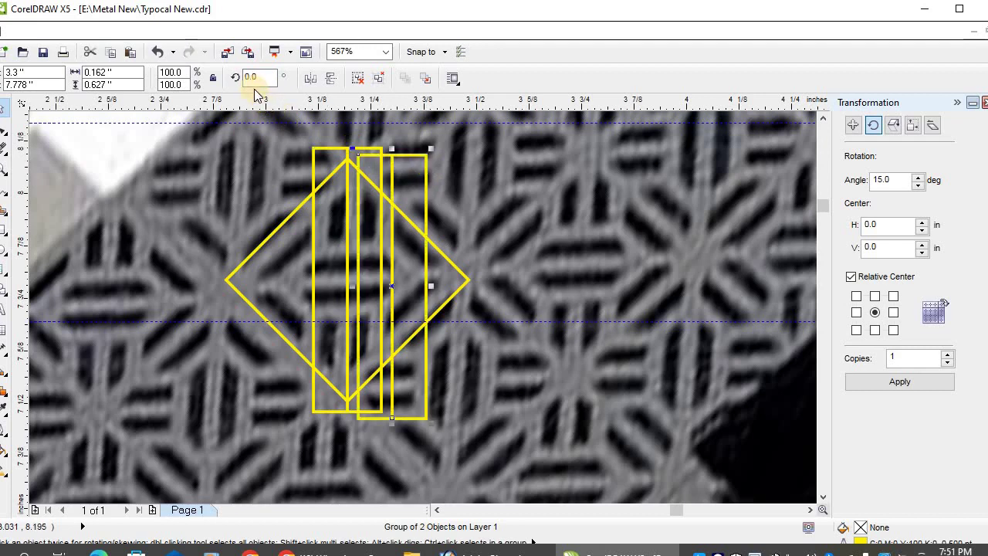
drag(260, 82, 241, 80)
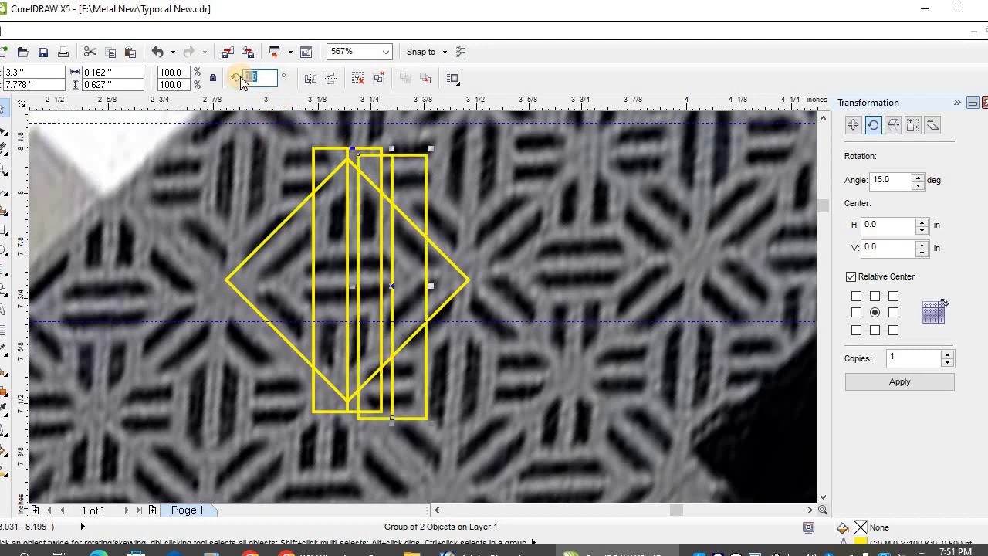
text(90)
key(Return)
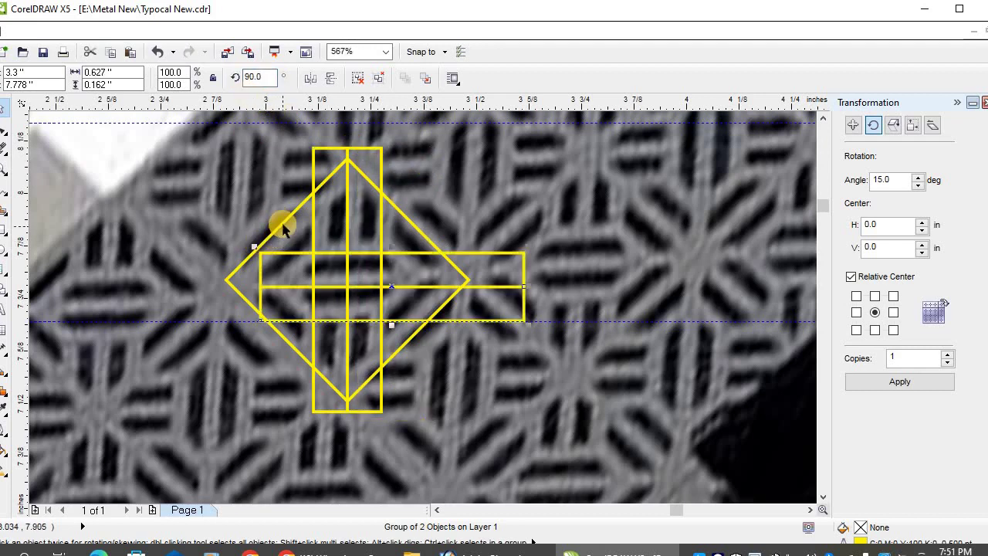
Step: Centre the horizontal rectangle group on the rotated square, both horizontally and vertically
shift+click(282, 224)
key(c)
key(e)
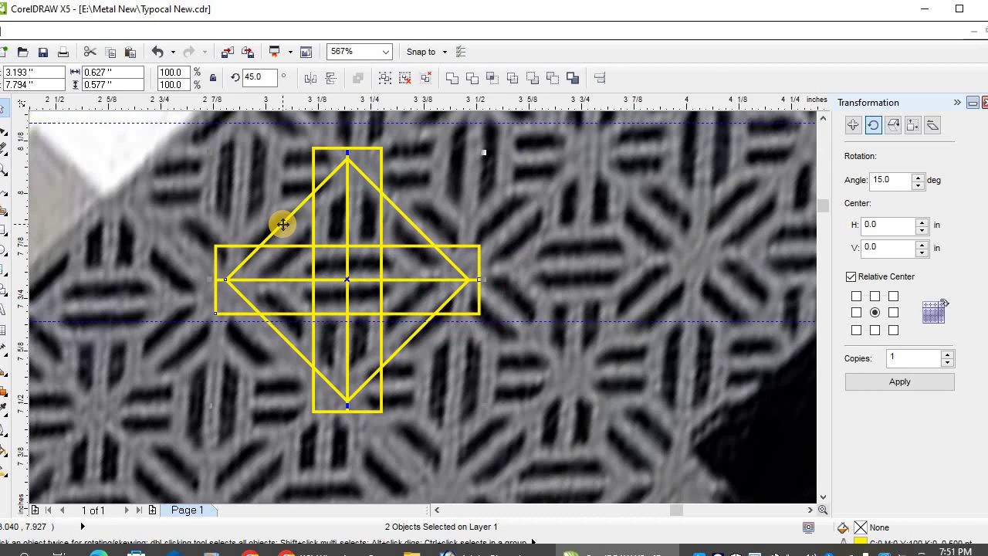
Step: Make a copy of the rotated square scaled down about its centre to about 53%, keeping the original
click(366, 228)
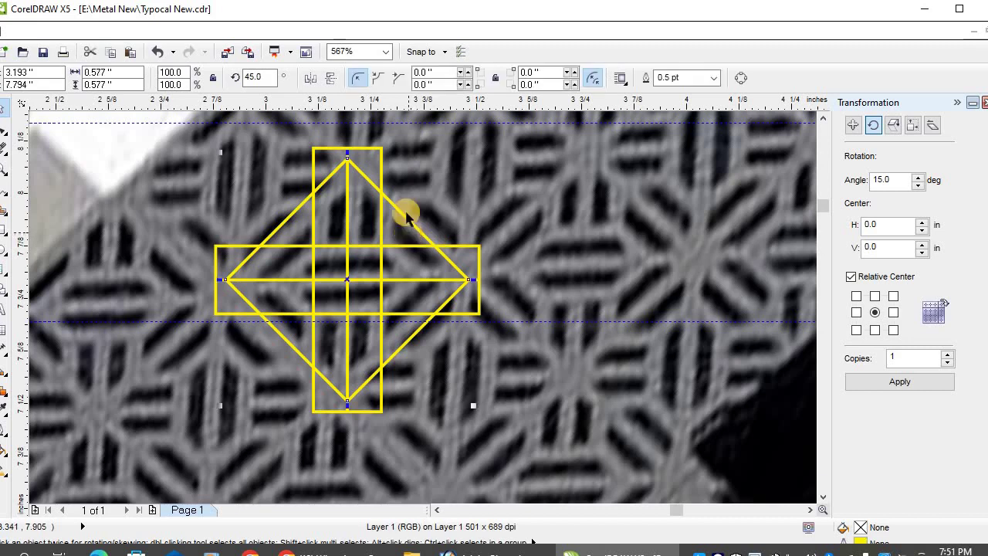
click(407, 216)
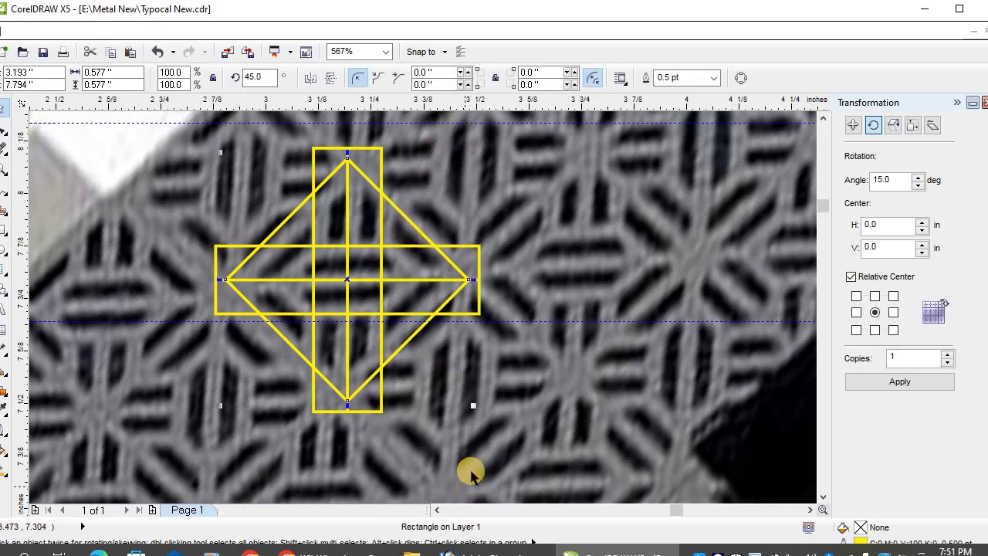
drag(474, 409, 420, 362)
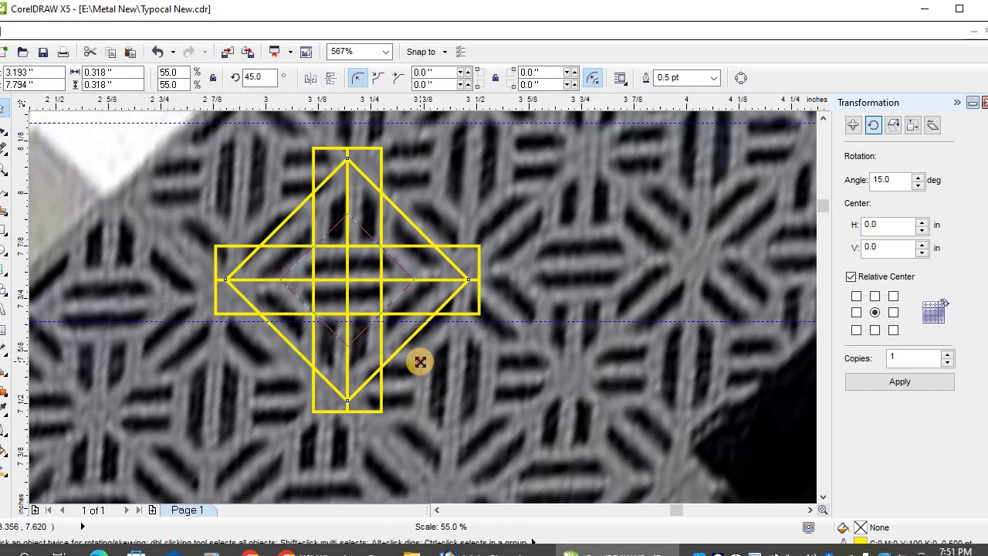
drag(420, 362, 413, 356)
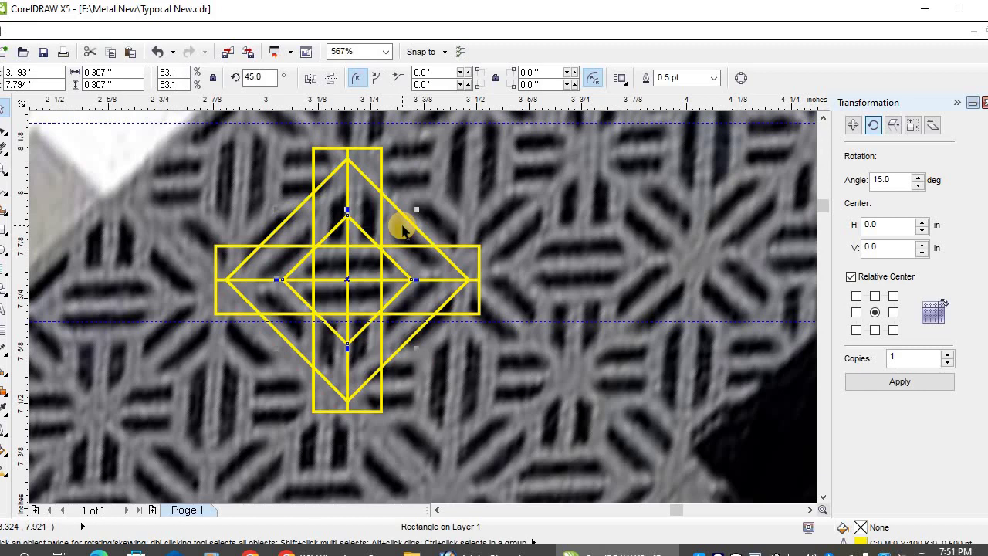
Step: Trim away all parts of the two crossed rectangles and centre lines outside the large rotated square with Virtual Segment Delete
click(6, 158)
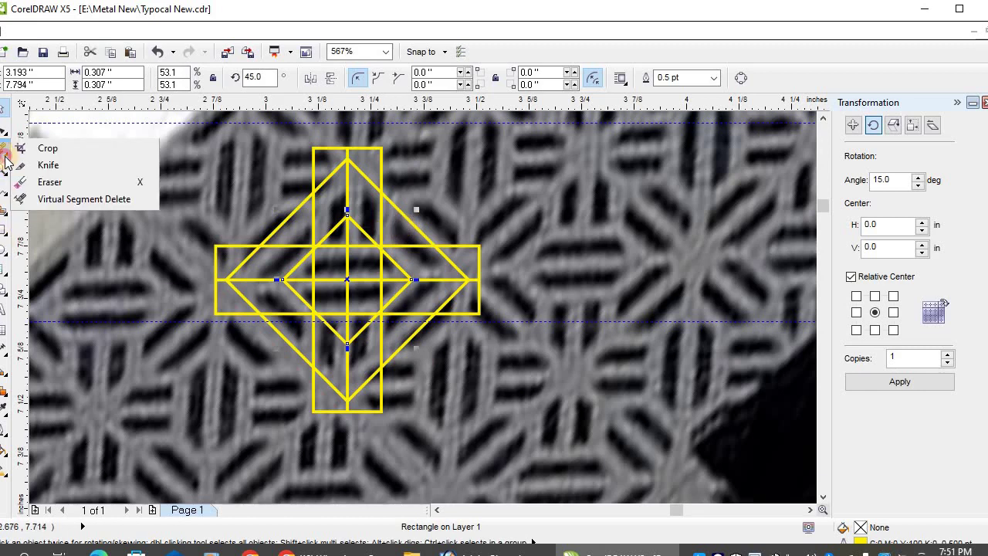
click(67, 199)
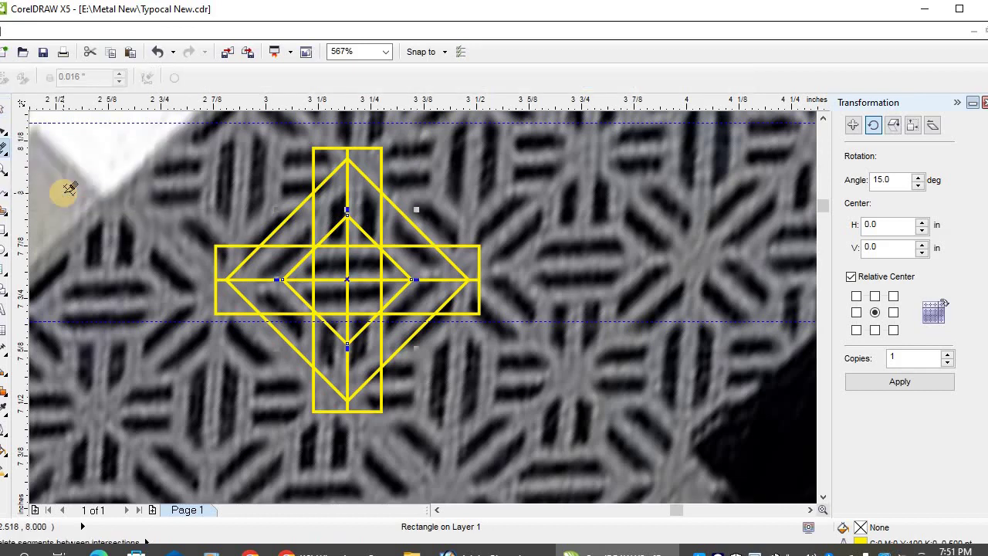
click(378, 162)
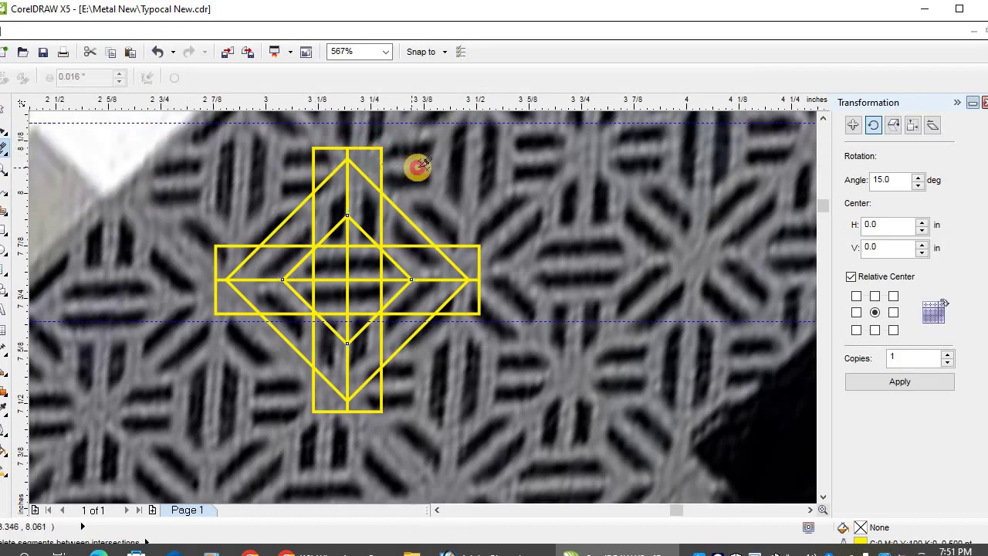
click(473, 249)
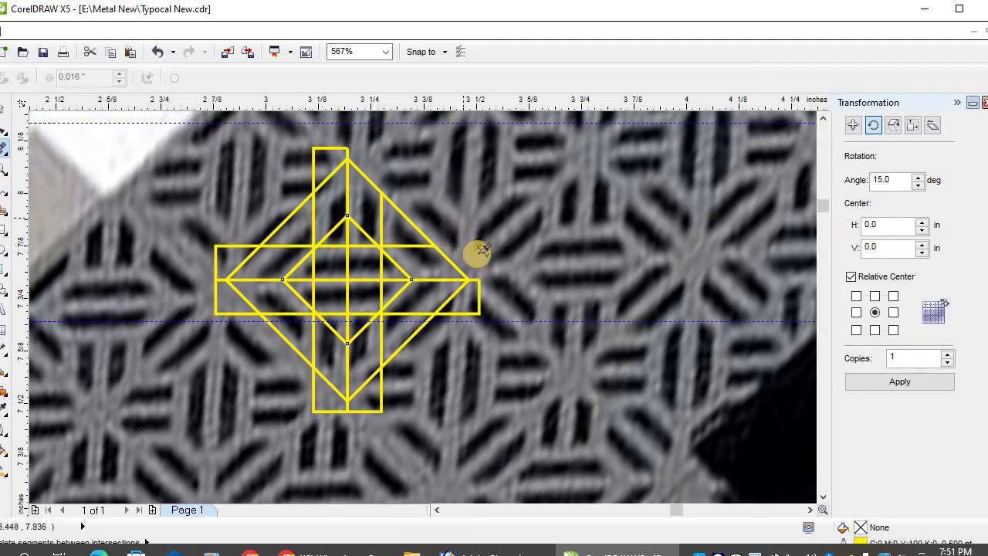
click(480, 297)
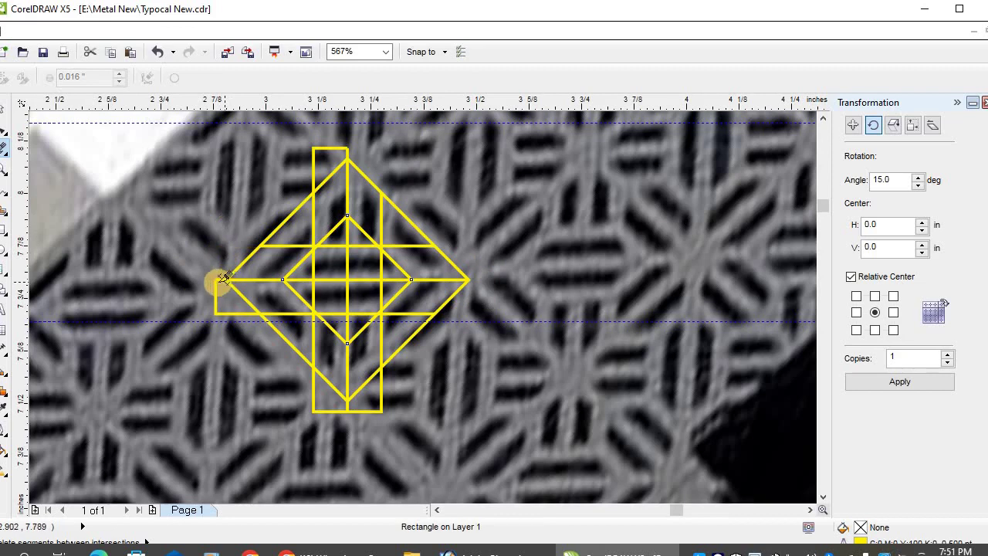
click(216, 251)
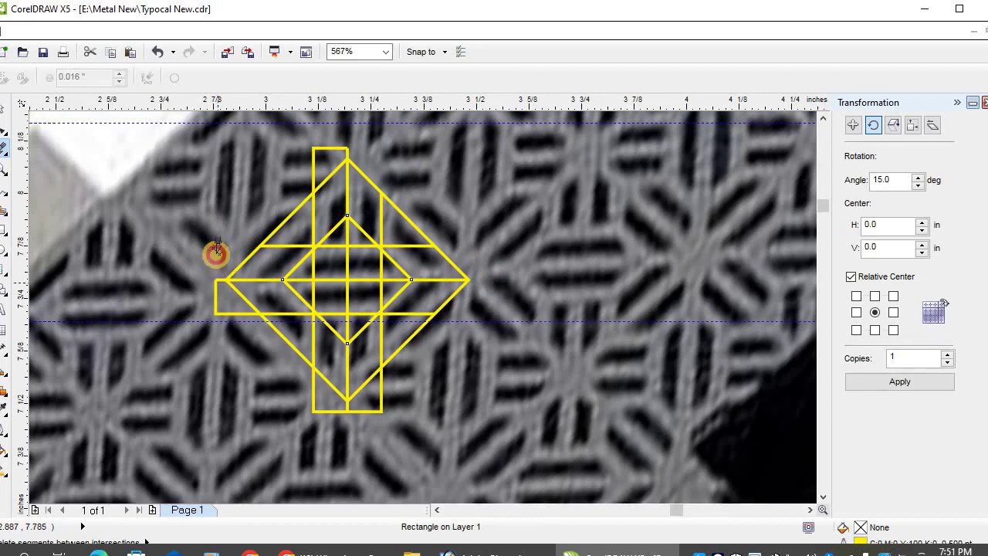
click(254, 310)
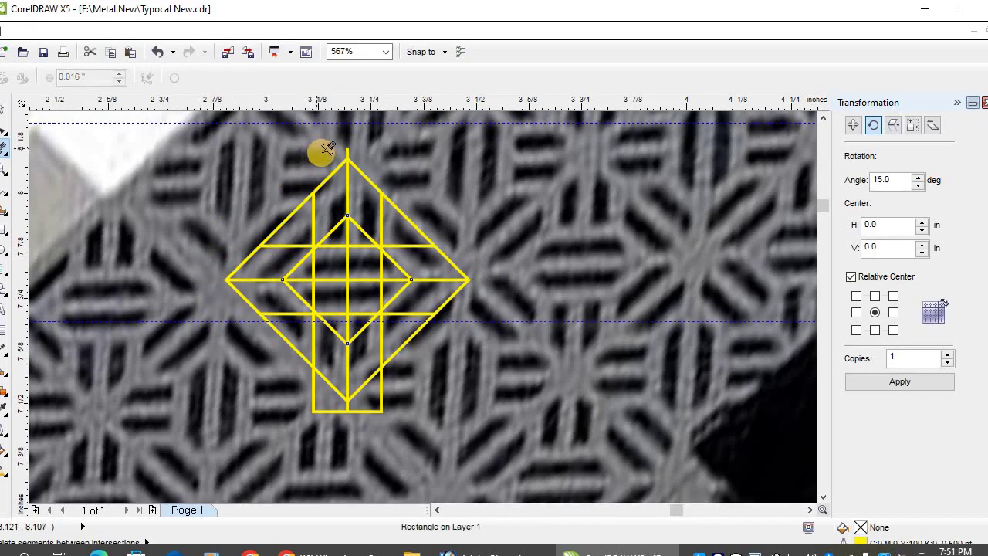
click(320, 148)
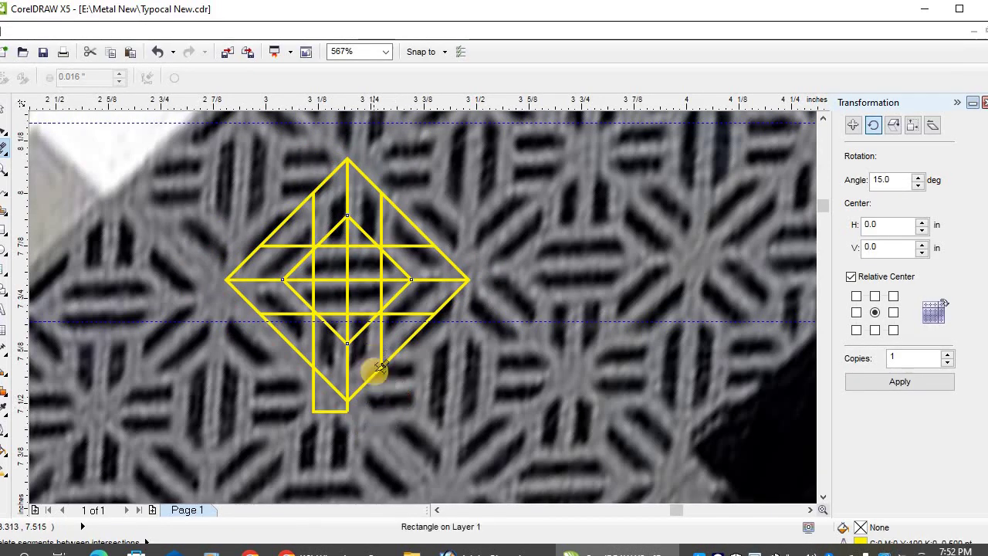
click(397, 393)
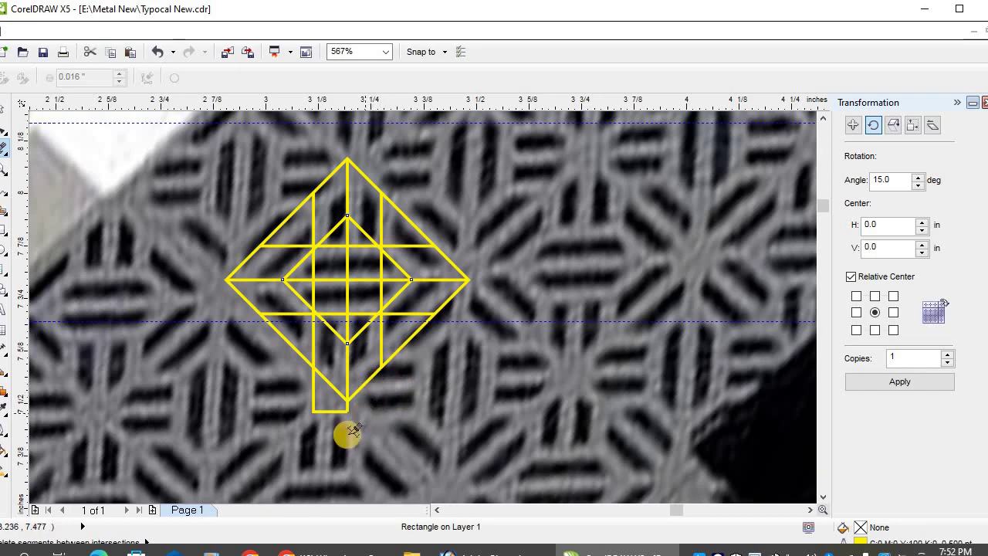
click(309, 397)
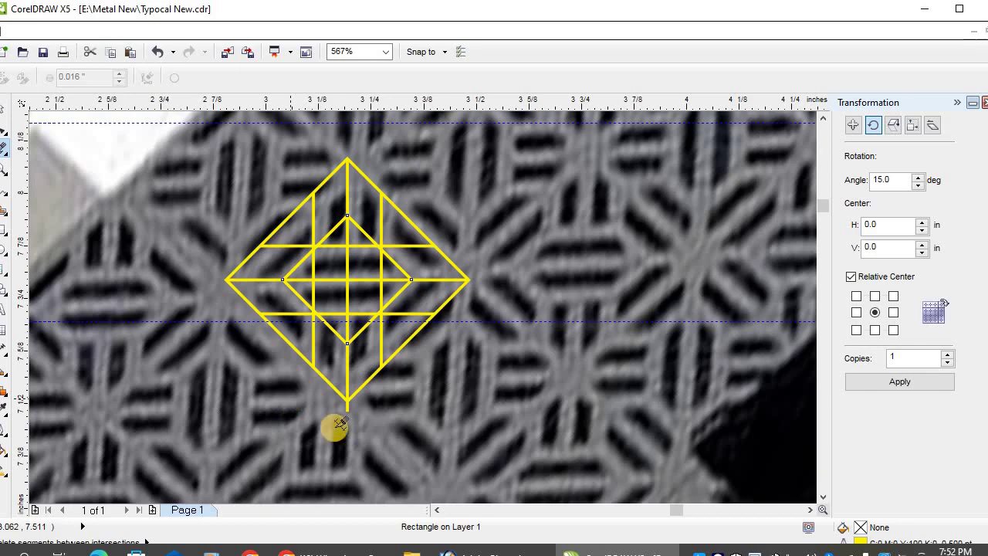
click(365, 409)
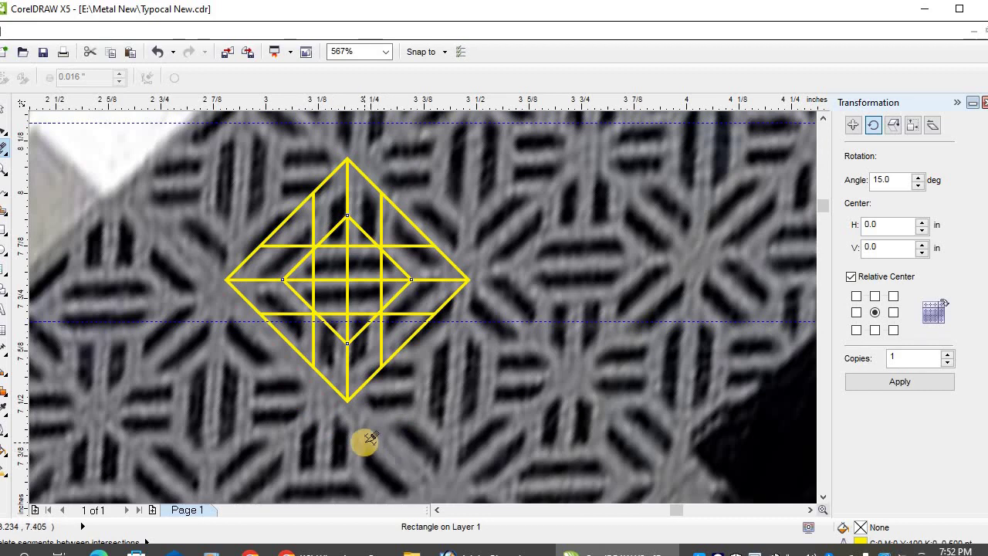
Step: Trim off the small inner square's tips above and below the horizontal rectangle's long edges
click(363, 222)
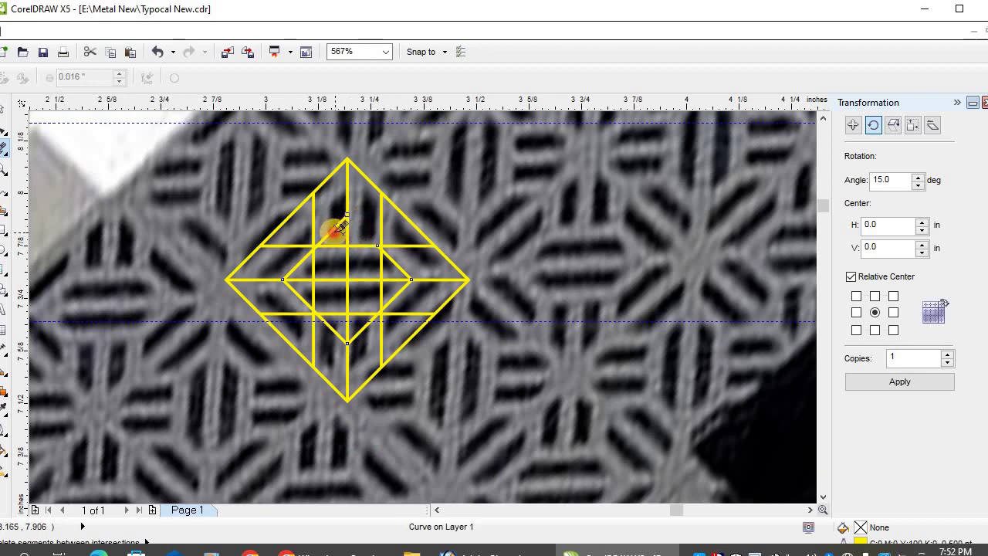
click(340, 226)
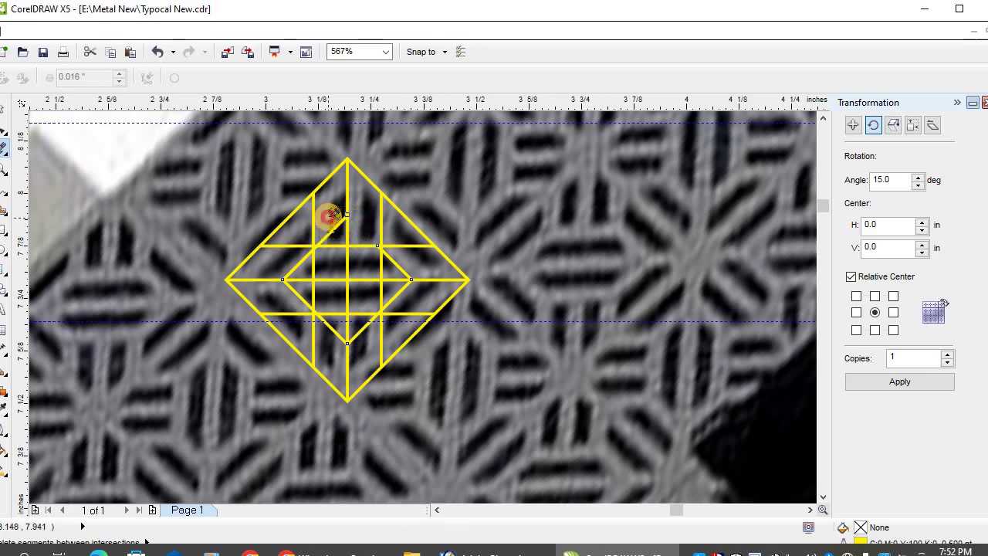
click(363, 323)
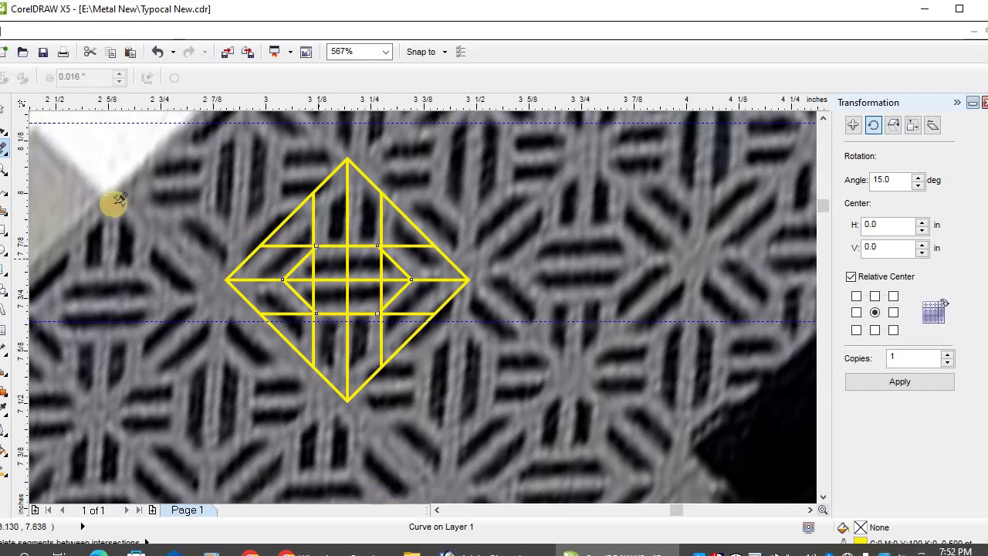
Step: Enlarge the trimmed inner shape about its centre to about 104.8%, and delete it
click(5, 106)
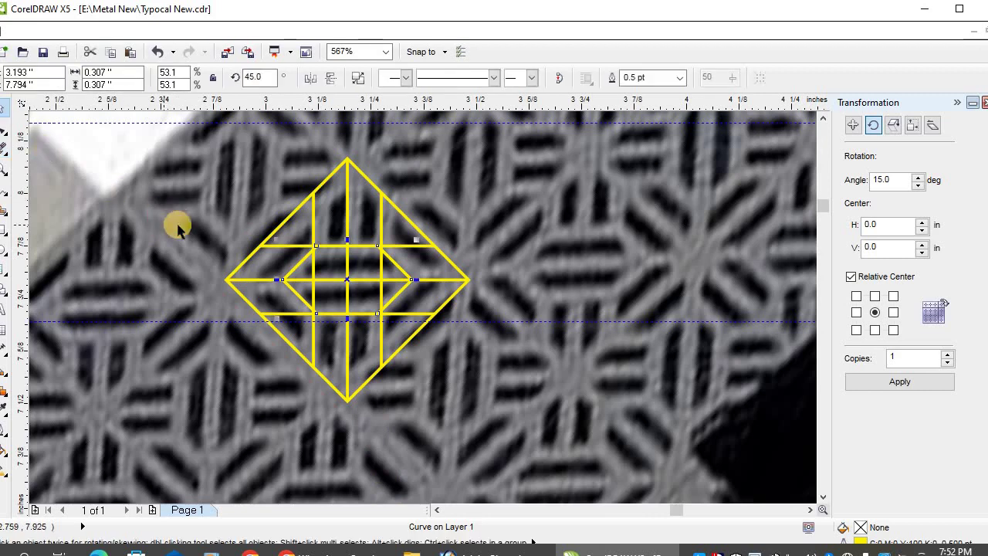
click(530, 359)
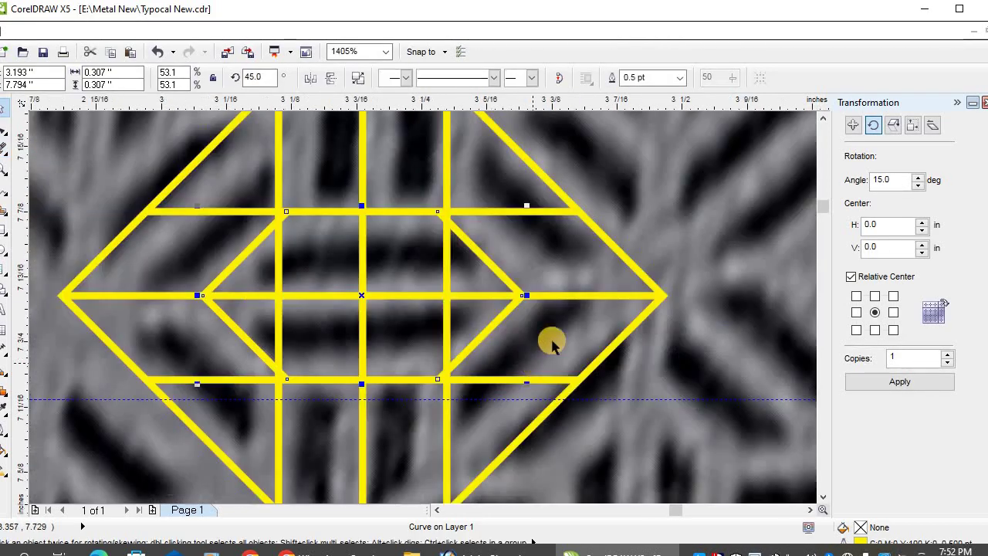
click(483, 270)
click(472, 248)
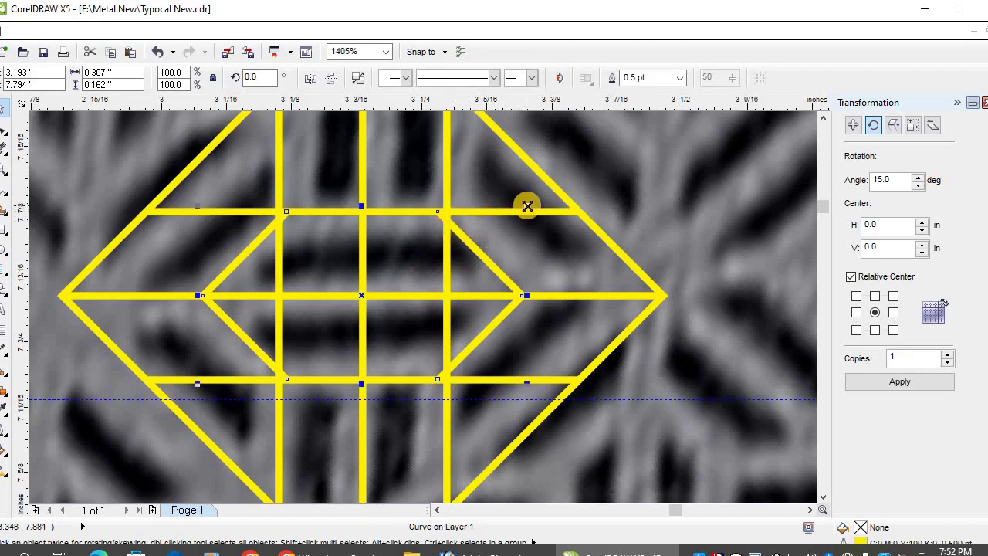
click(527, 206)
drag(532, 205, 534, 199)
click(613, 184)
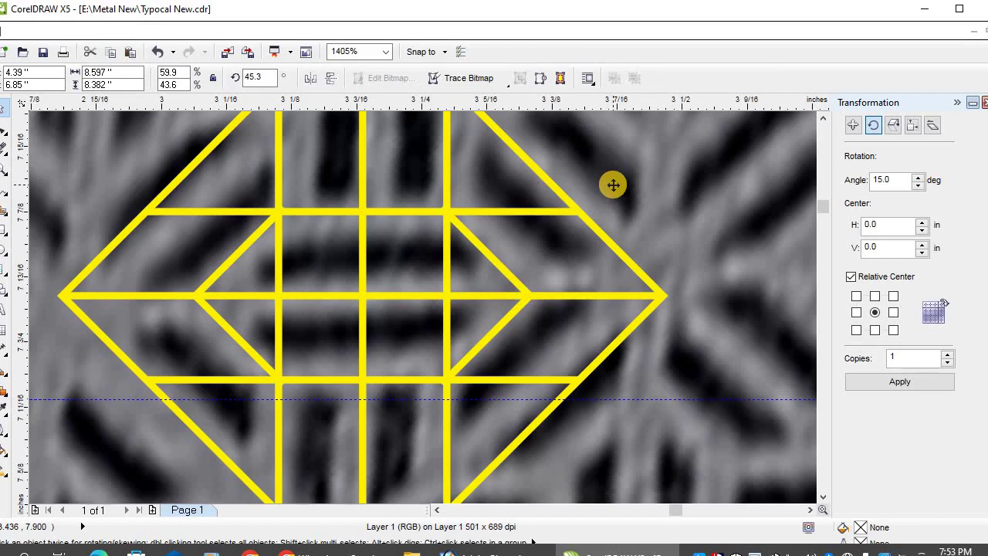
click(470, 239)
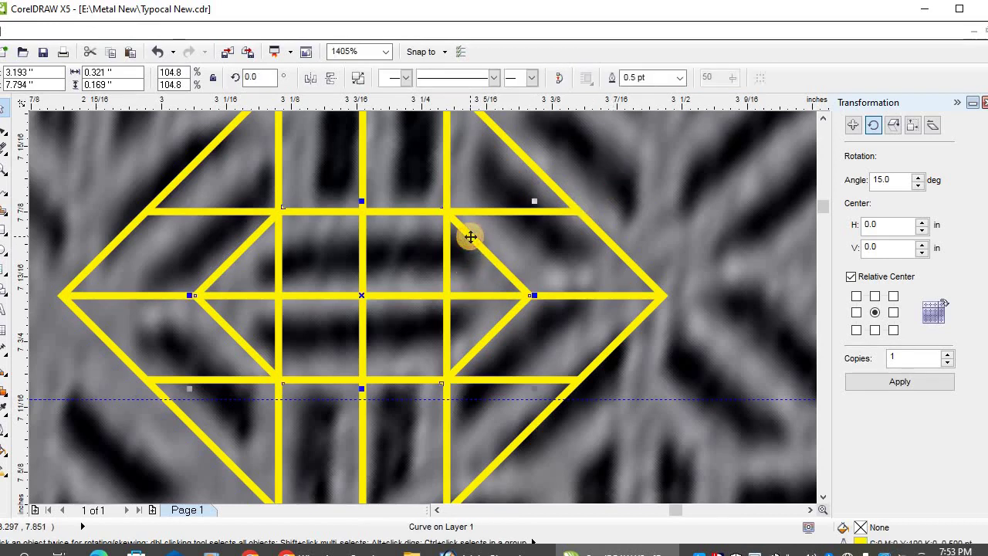
key(Delete)
Step: Make a copy of the large rotated square scaled down about its centre to about 56.7%, keeping the original
scroll(545, 230, down, 10)
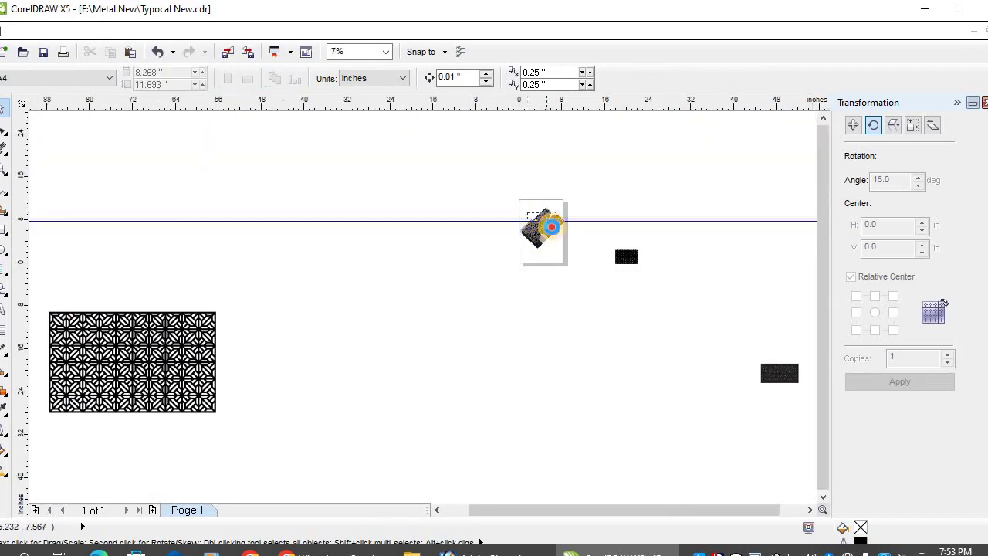
scroll(537, 225, up, 10)
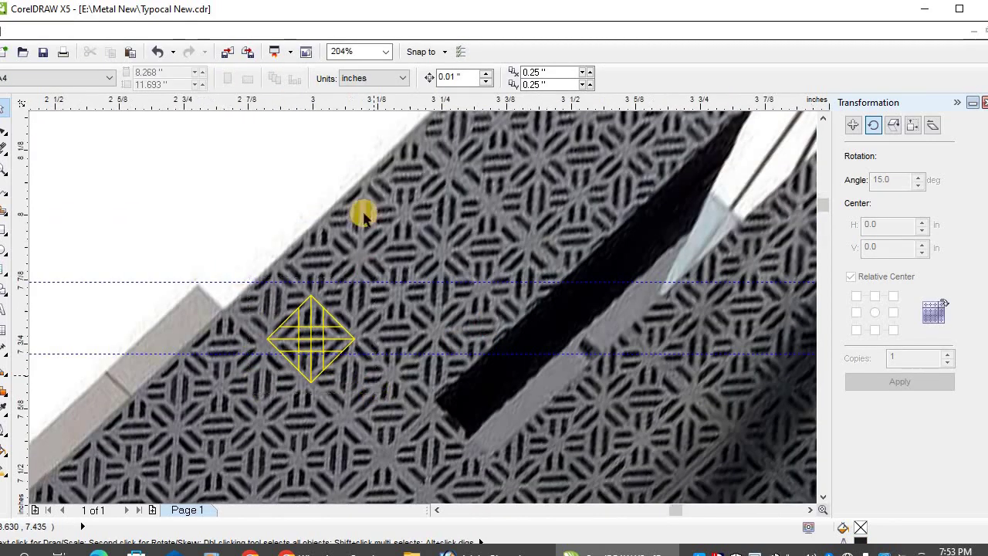
key(Tab)
key(shift+F2)
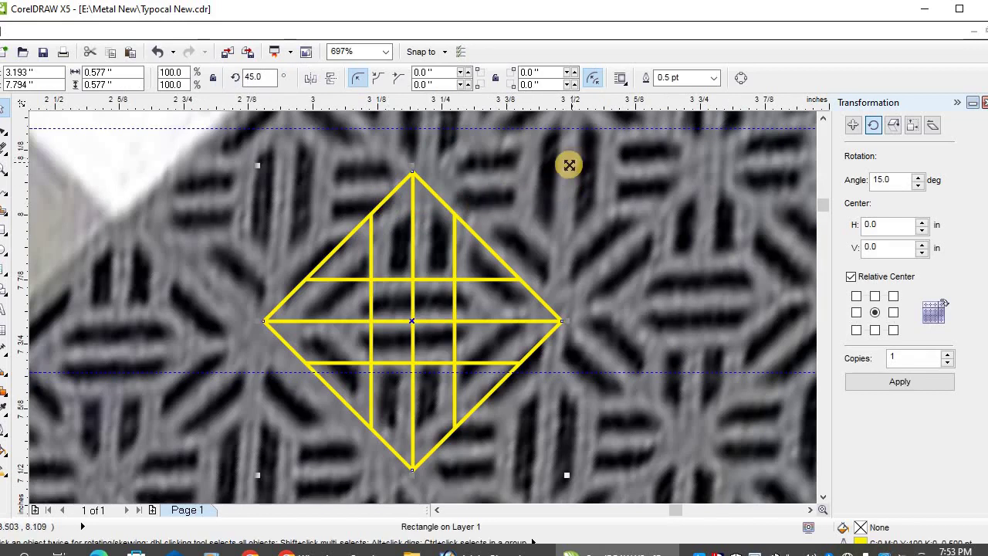
drag(569, 164, 533, 228)
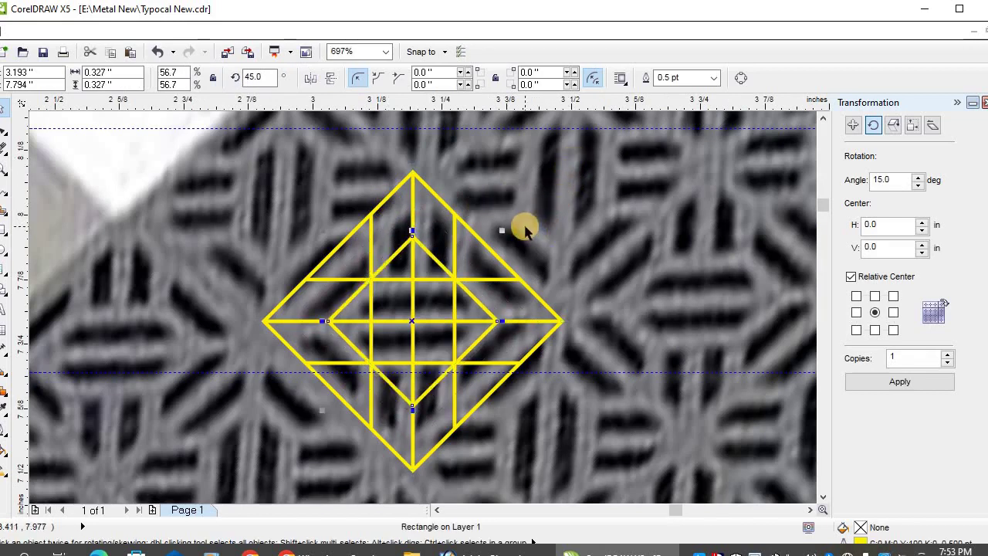
Step: Colour the inner square's outline red and shrink it about its centre to about 0.324 inch so its sides meet the grid intersections
scroll(521, 357, up, 2)
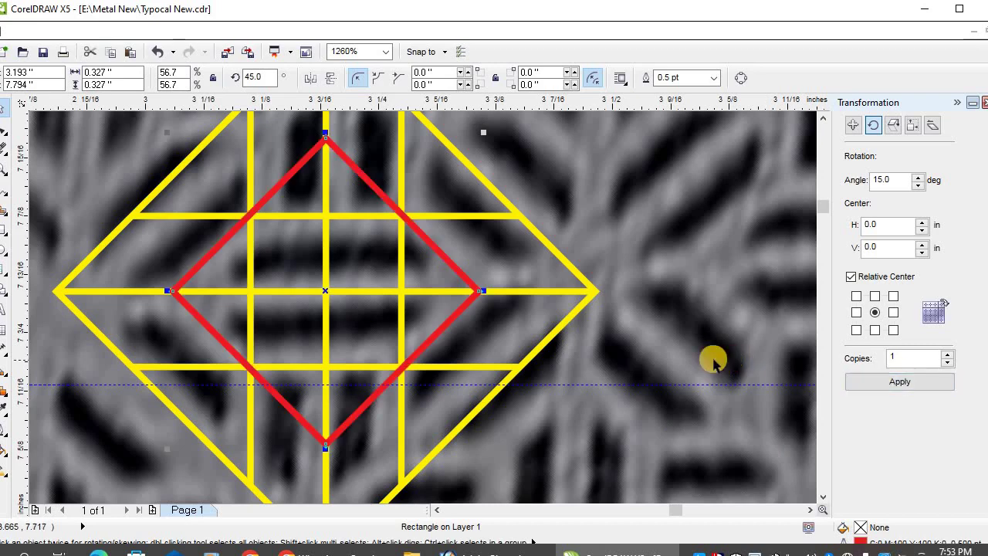
click(618, 273)
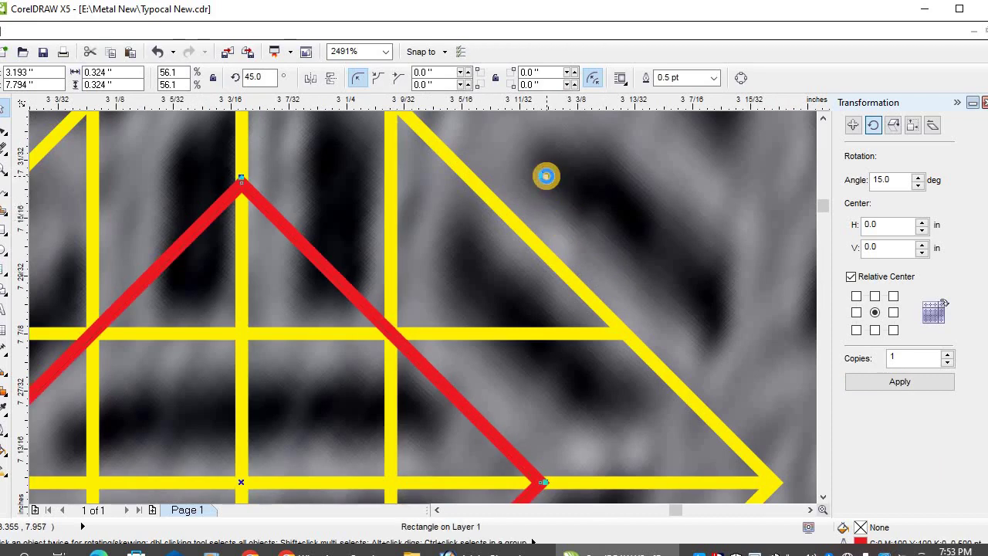
scroll(546, 176, down, 2)
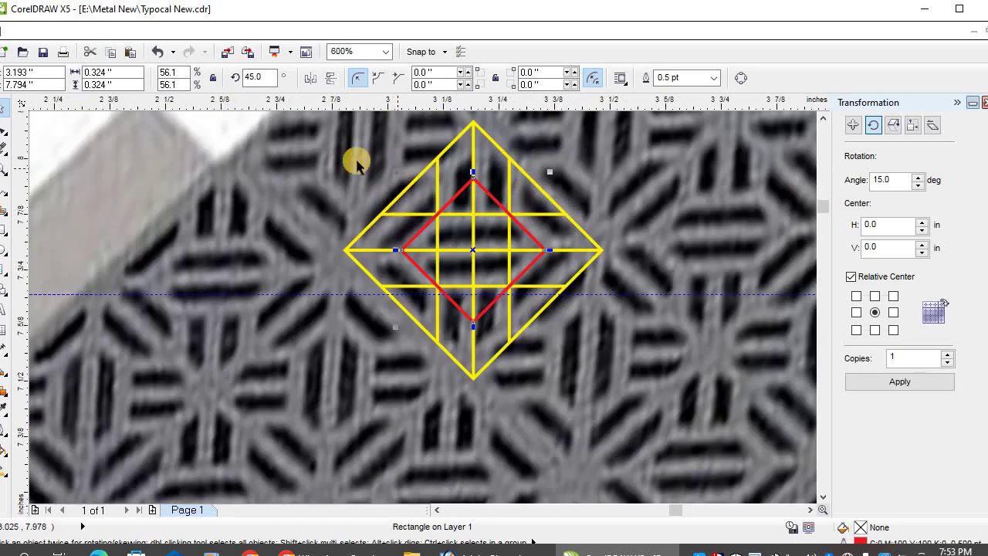
scroll(353, 159, down, 1)
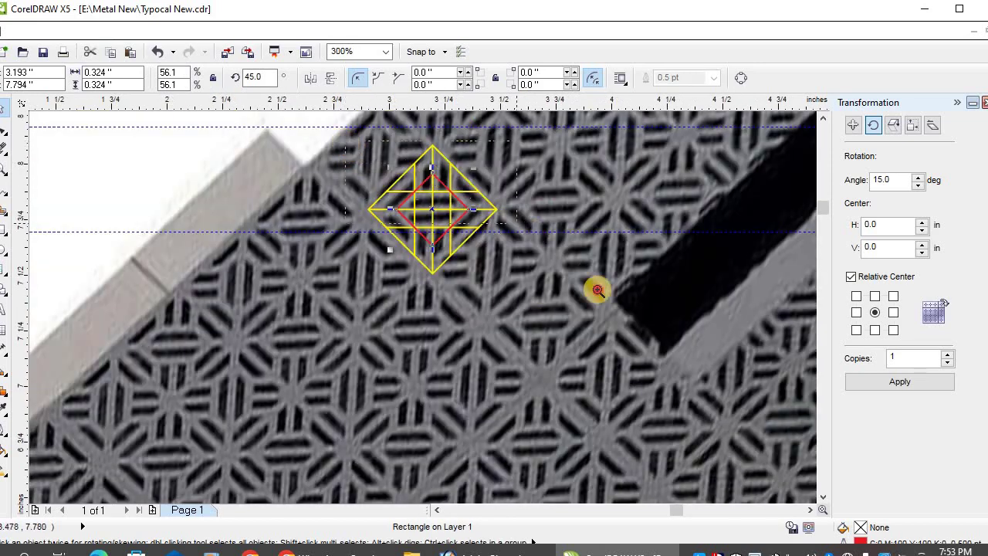
Step: Trim off the red square's tips above and below the horizontal rectangle's long edges with virtual segment deletion
scroll(580, 287, up, 2)
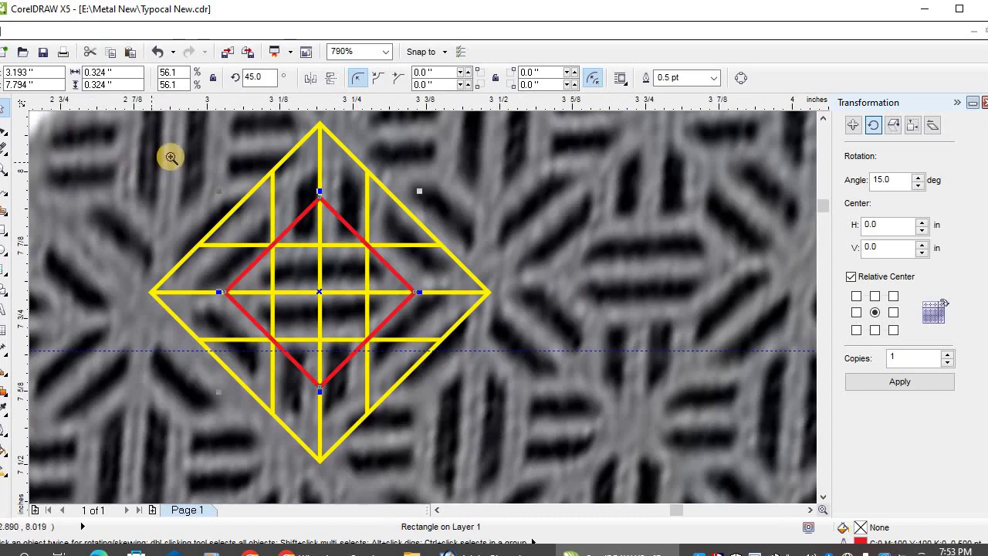
drag(101, 143, 541, 395)
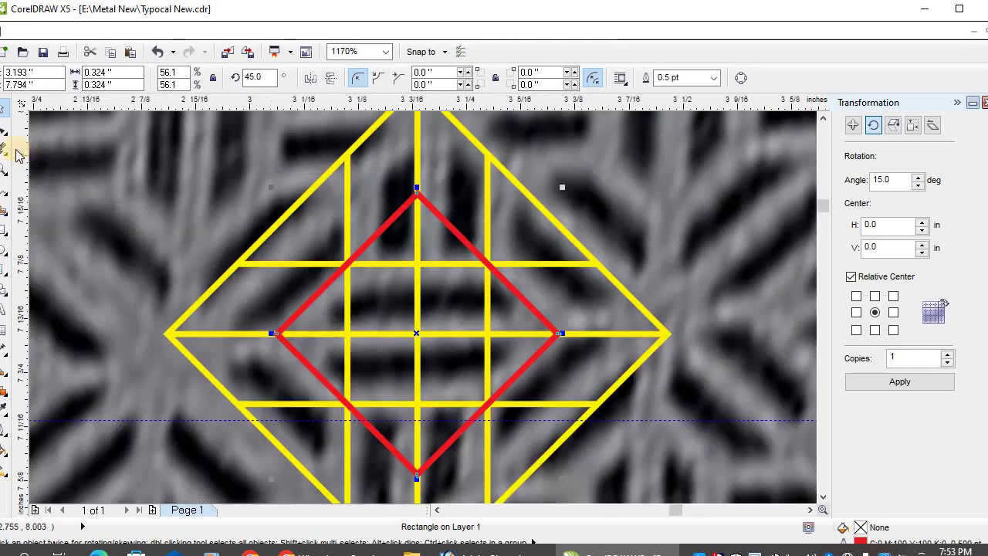
click(6, 149)
click(391, 222)
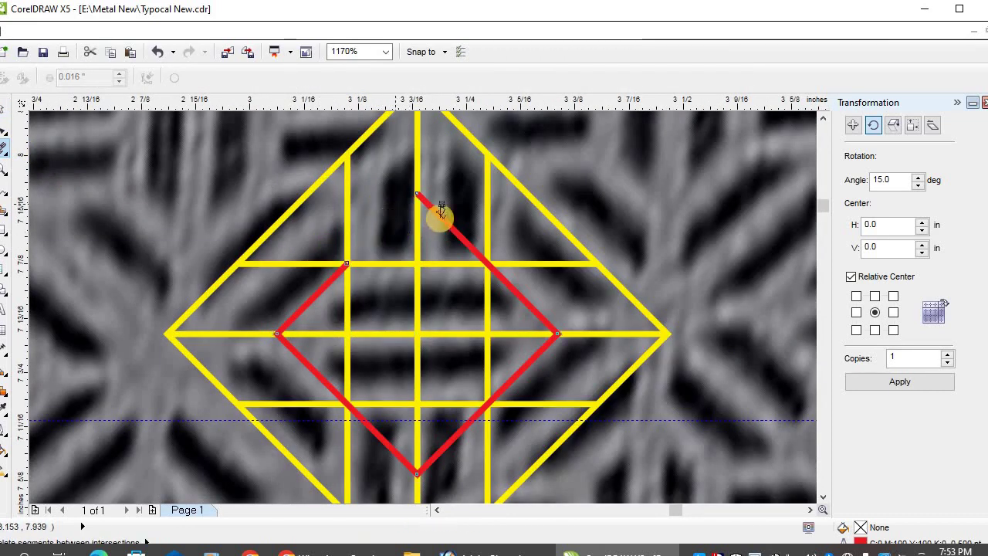
click(441, 216)
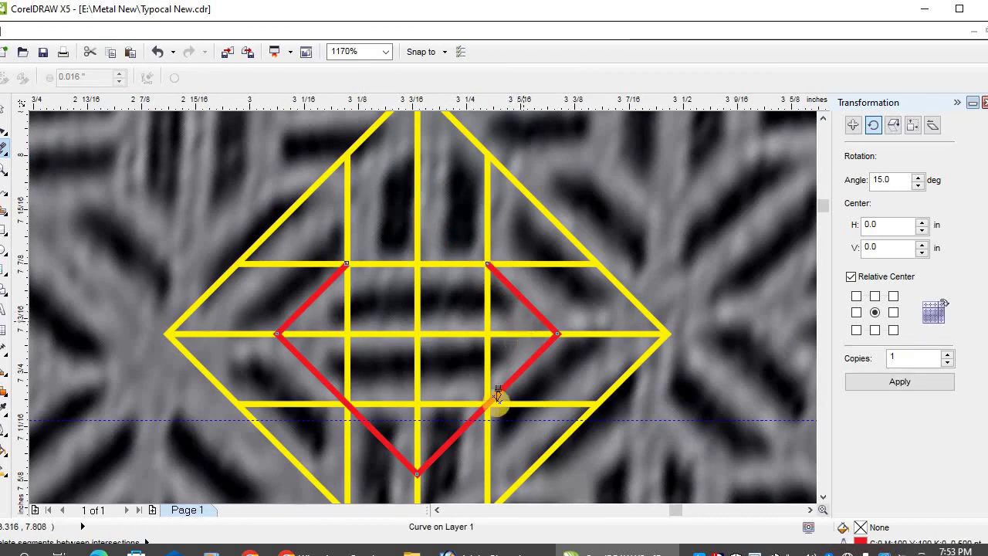
click(447, 445)
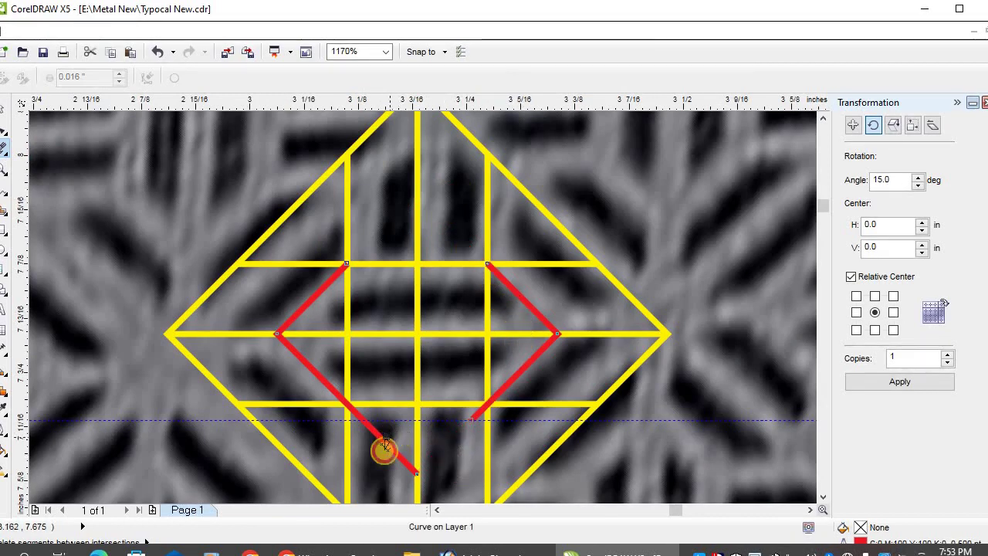
click(385, 446)
click(472, 409)
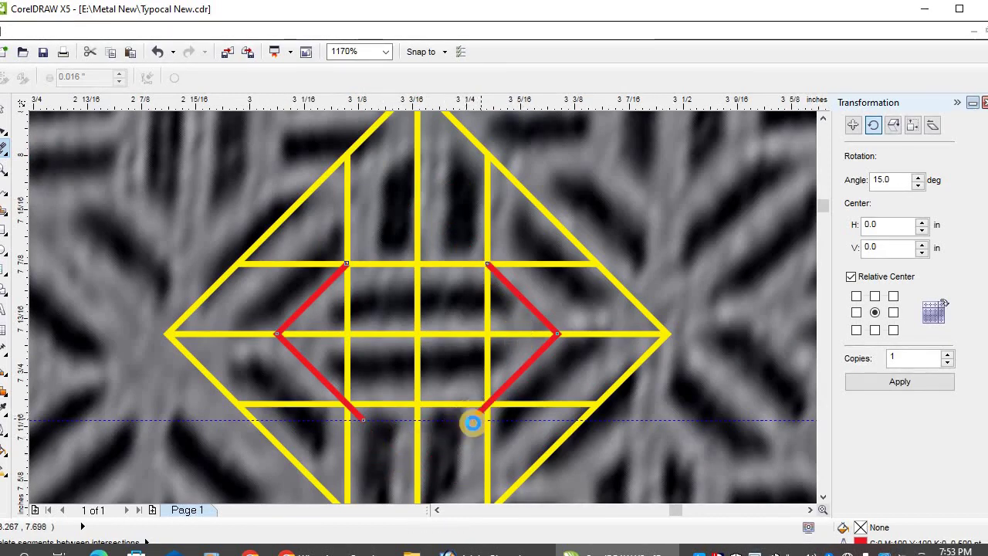
click(363, 411)
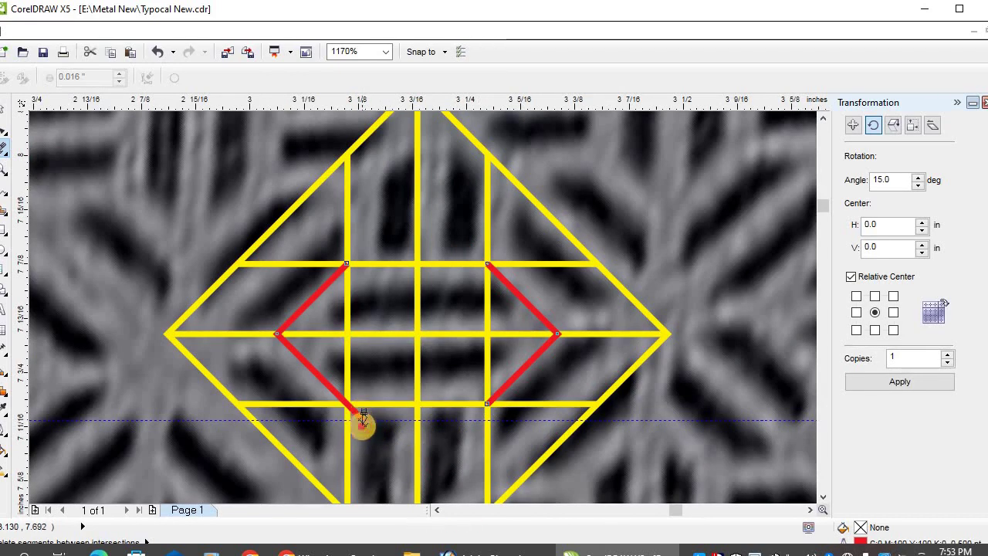
Step: Delete the vertical centre line and both vertical rectangle edges where they cross the inside of the red-sided hexagon
click(417, 305)
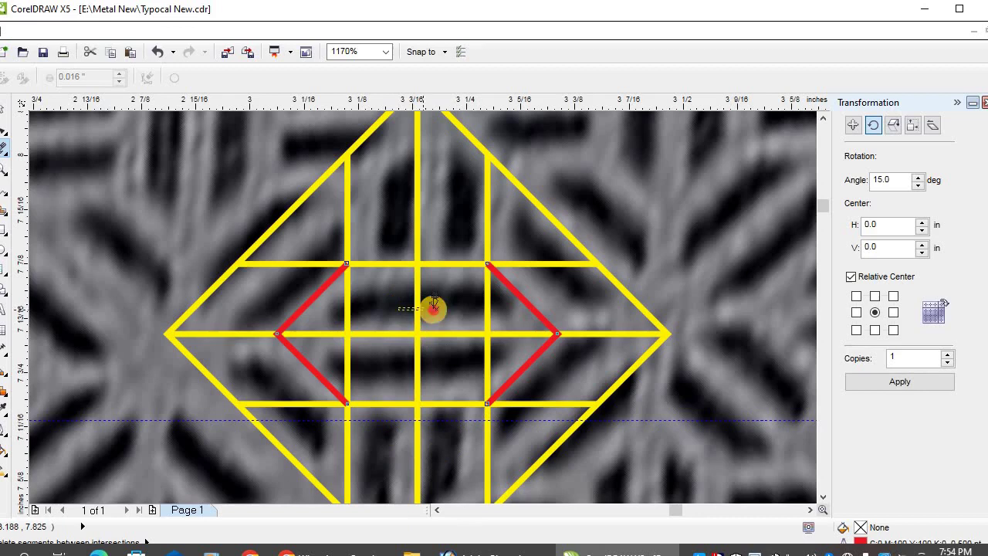
click(418, 371)
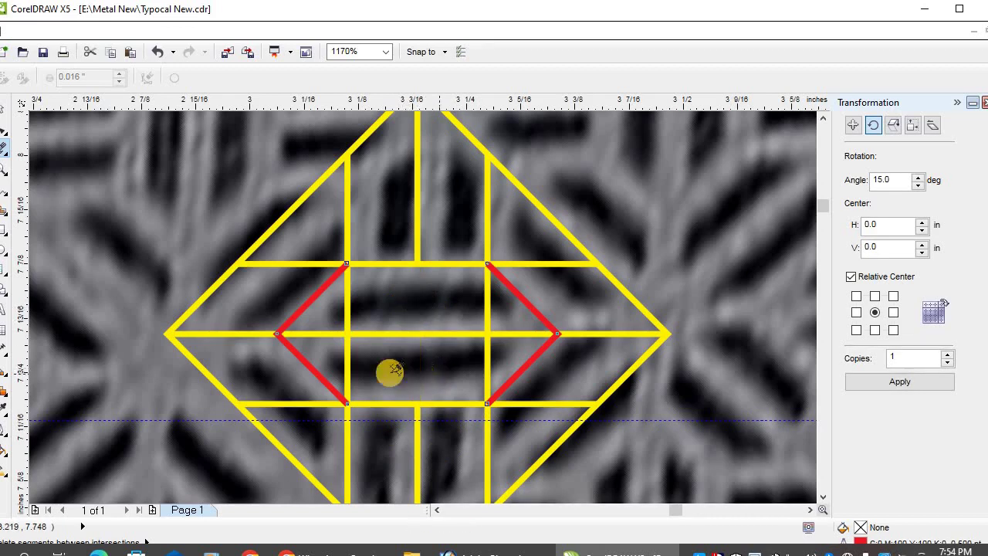
click(346, 348)
click(344, 297)
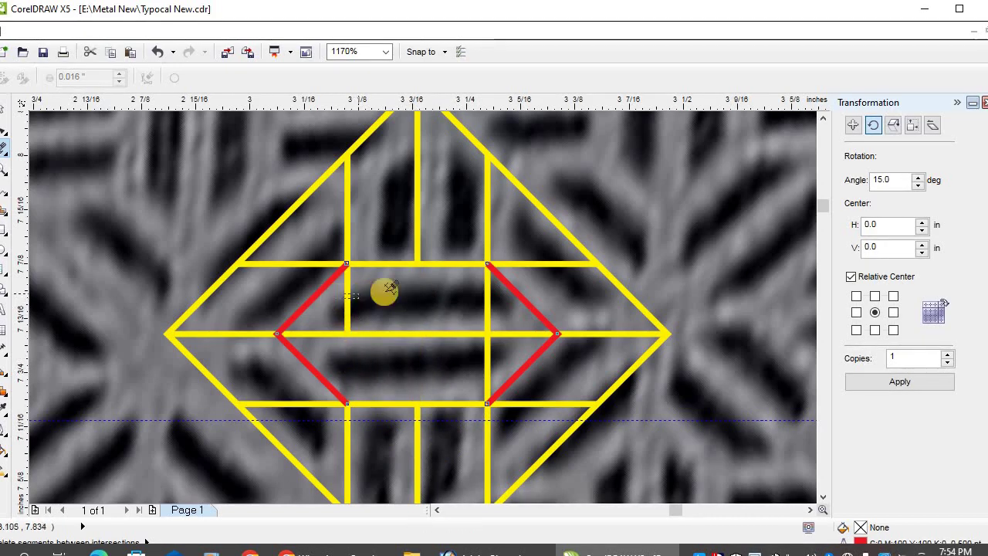
click(489, 309)
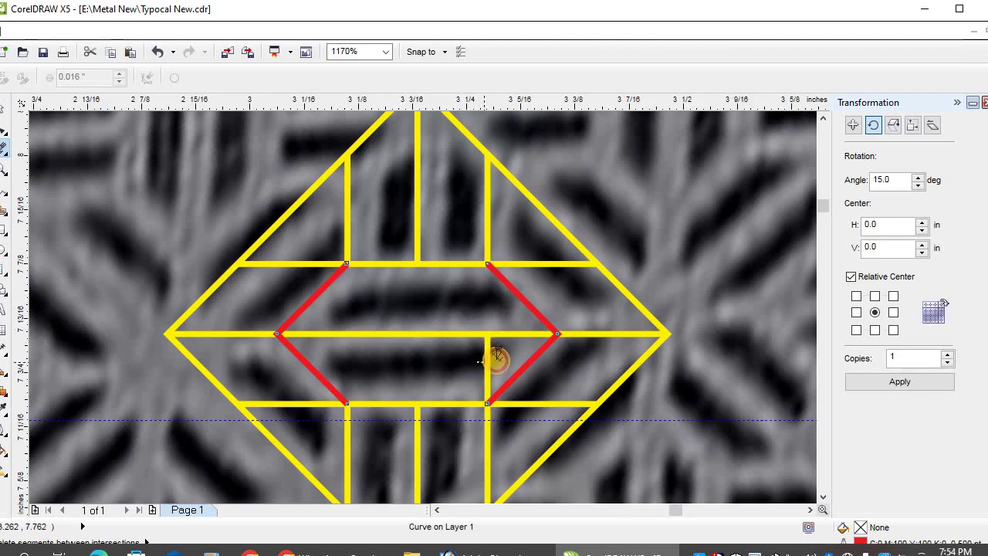
click(490, 361)
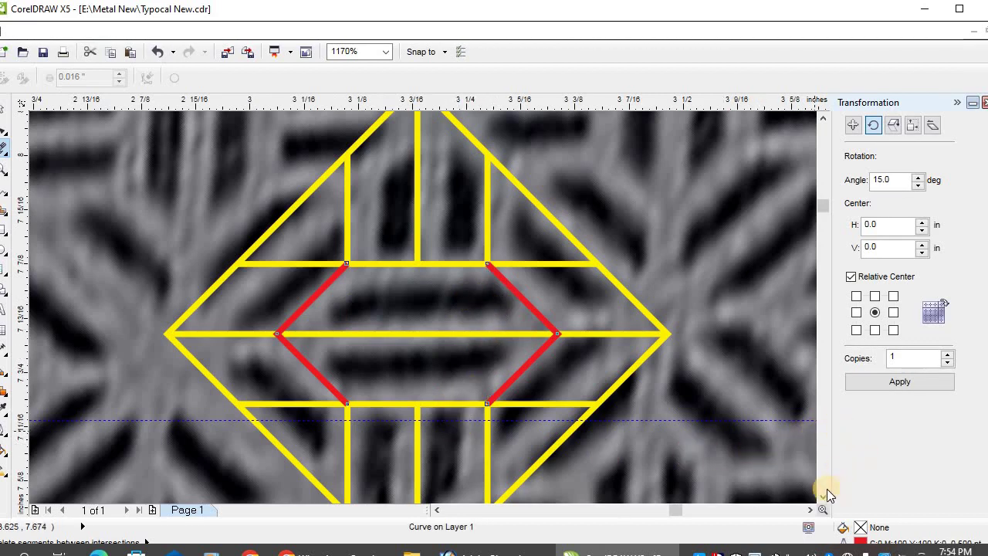
Step: Delete the four horizontal segments between the red hexagon's corners and the outer square's sides
click(823, 497)
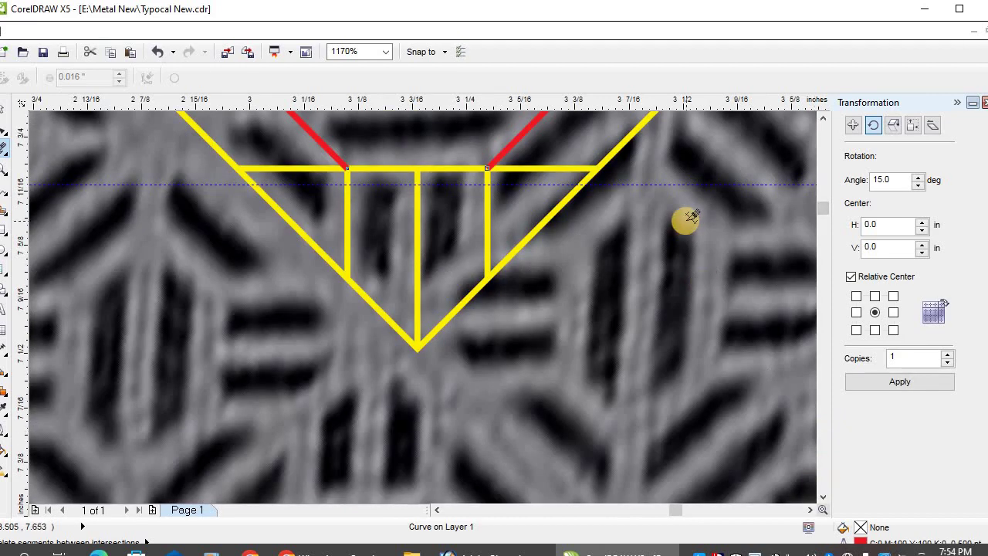
scroll(690, 219, down, 2)
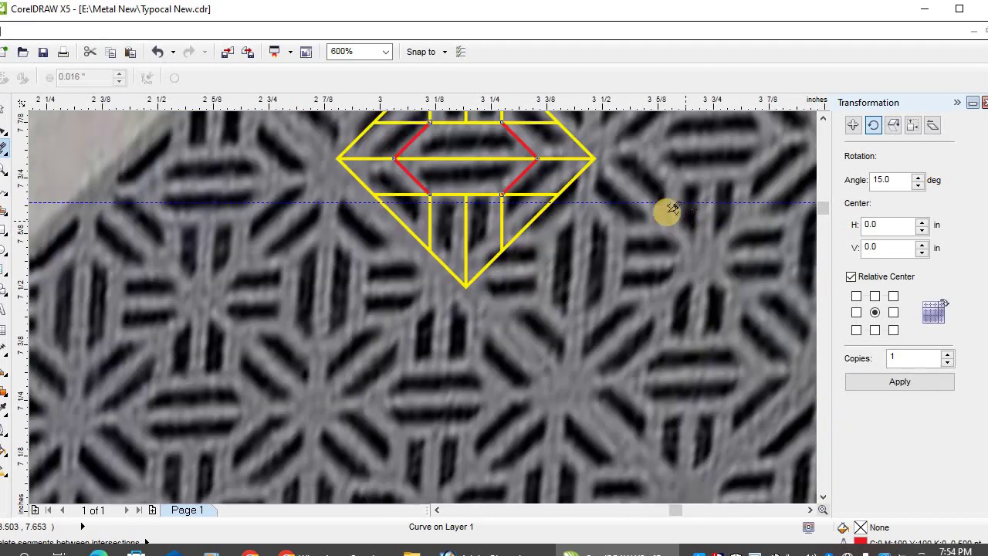
click(821, 122)
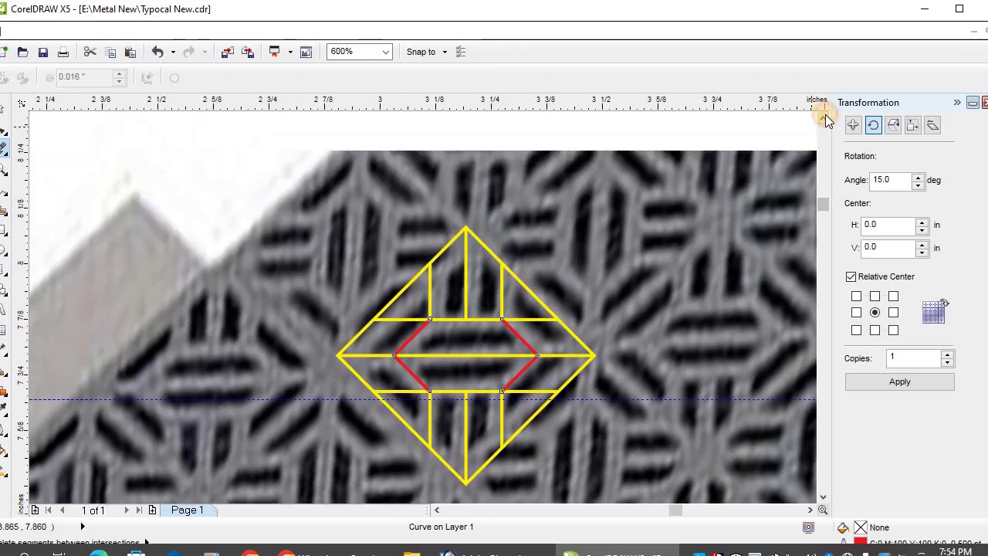
click(4, 111)
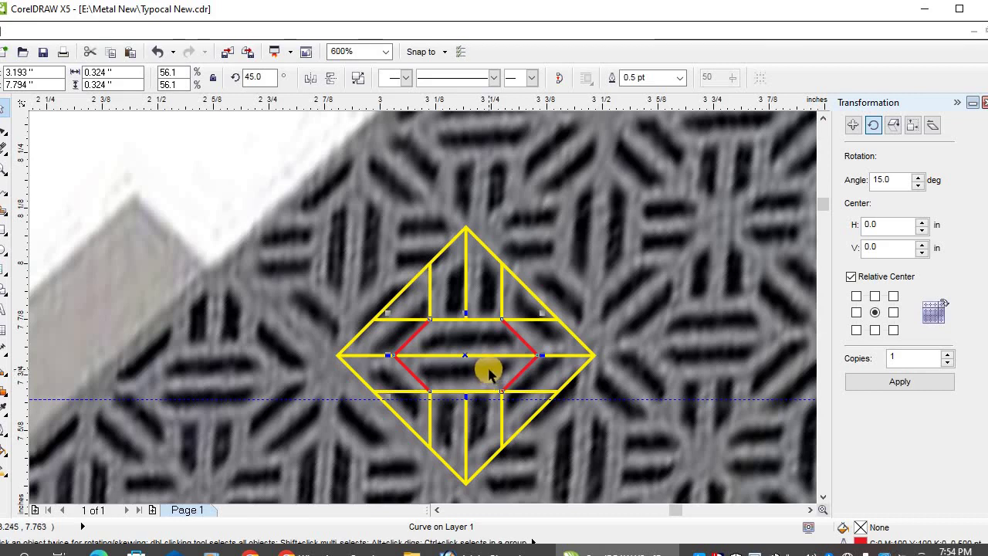
click(6, 154)
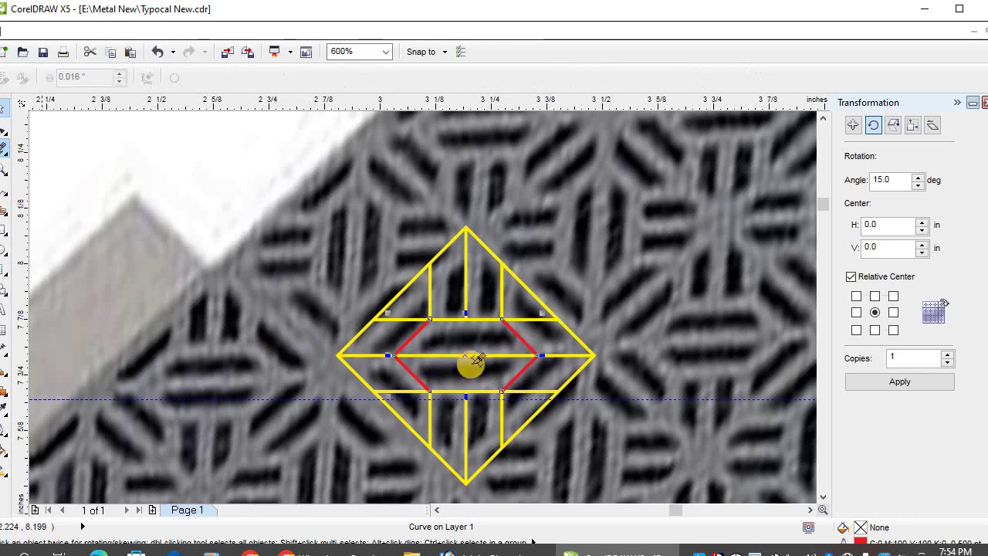
click(538, 323)
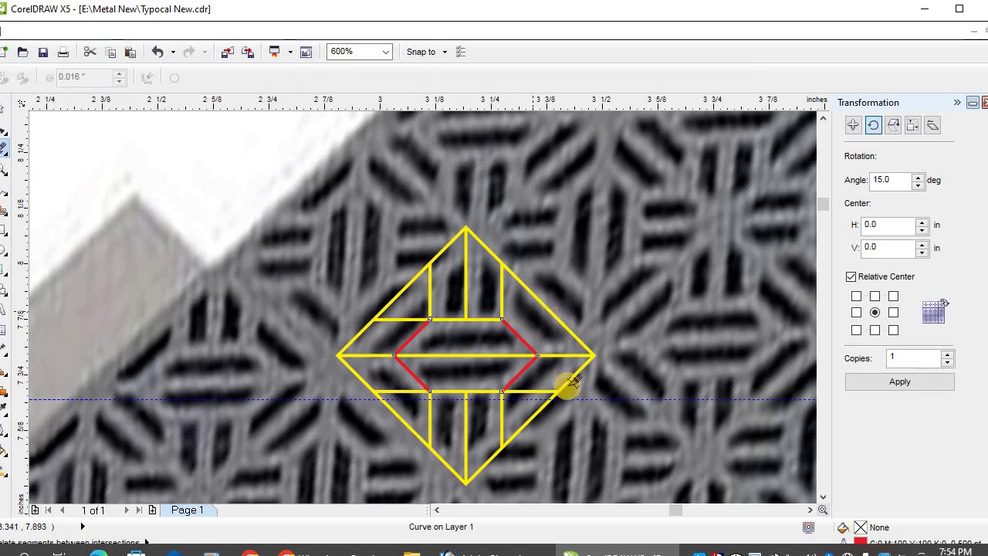
click(533, 390)
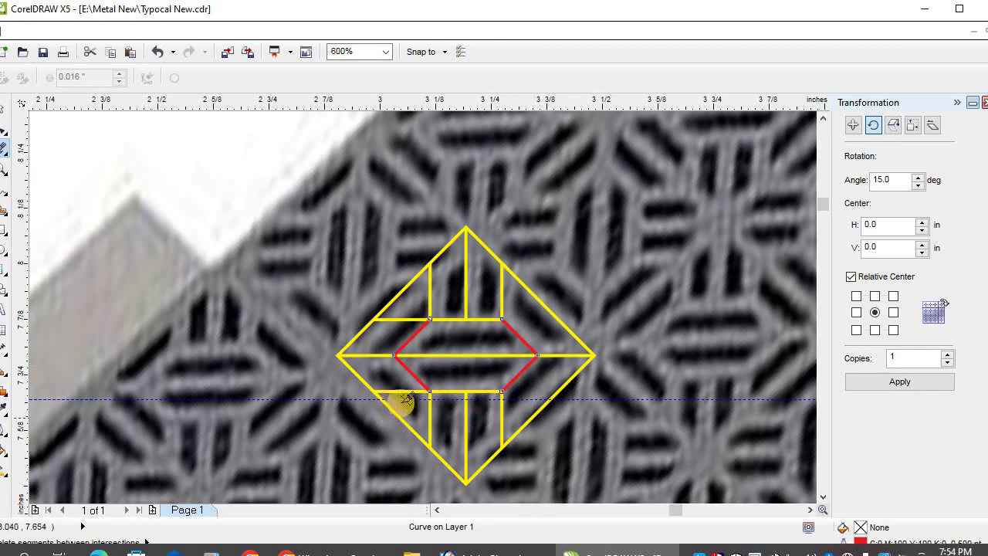
click(394, 390)
click(397, 323)
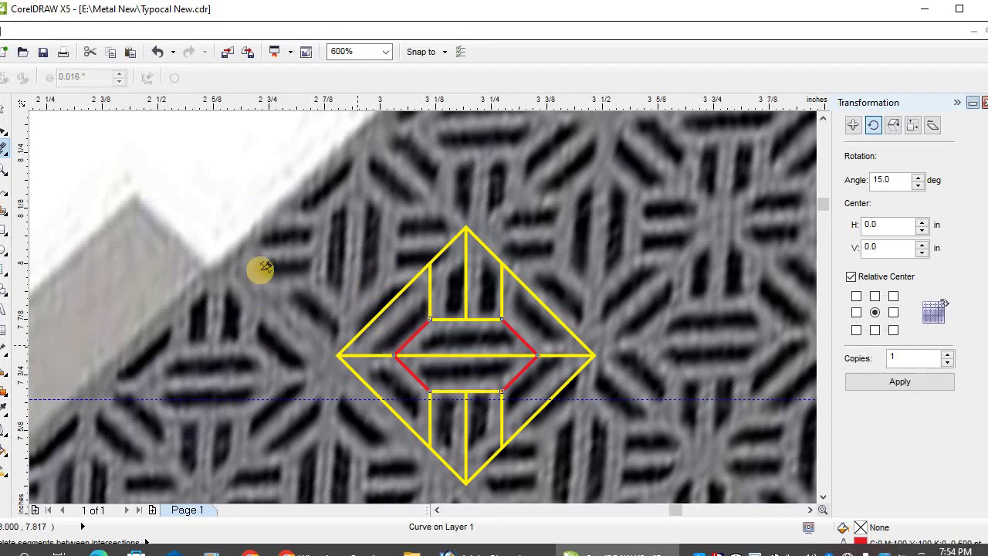
Step: Group the four yellow and red motif shapes, leaving the photo and guidelines out of the selection
click(6, 106)
click(530, 430)
click(574, 468)
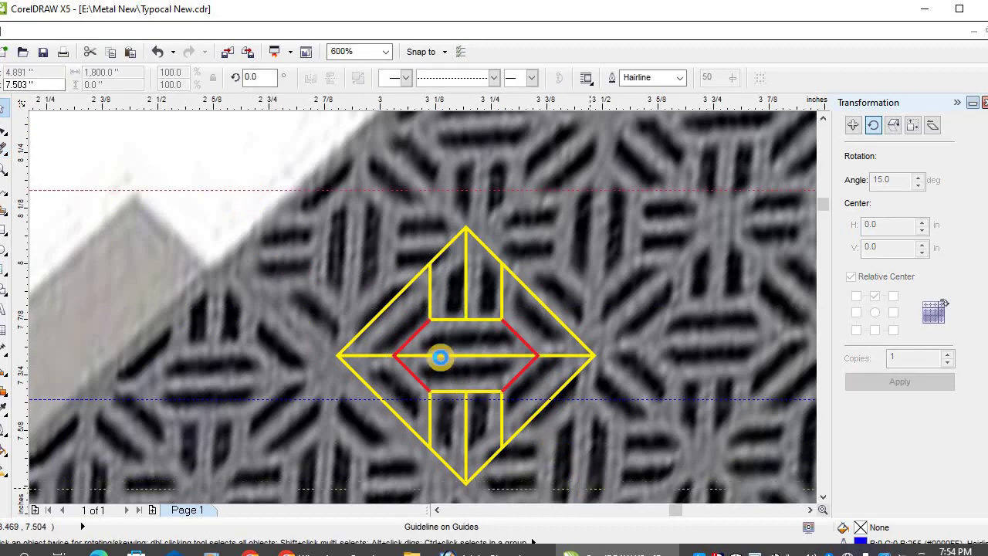
click(452, 408)
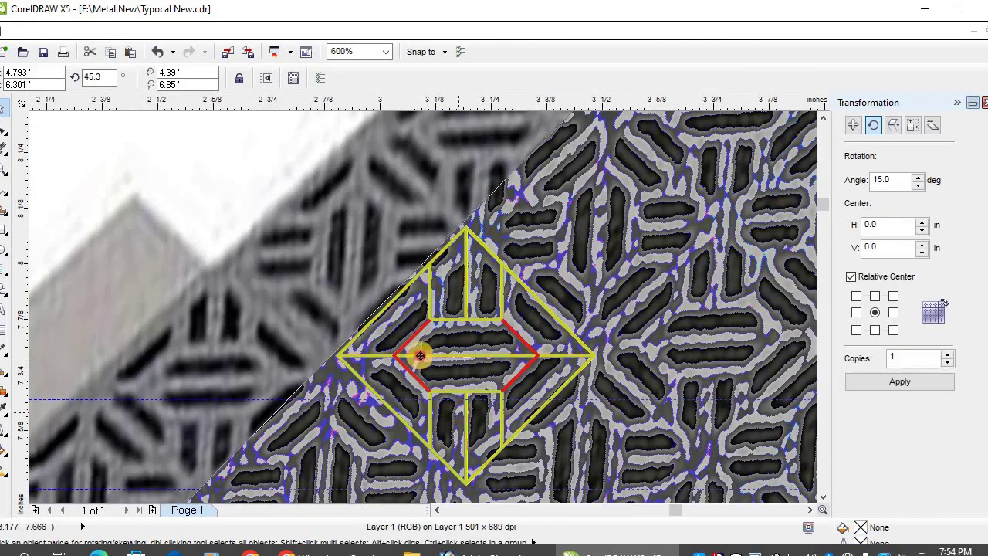
scroll(419, 356, down, 3)
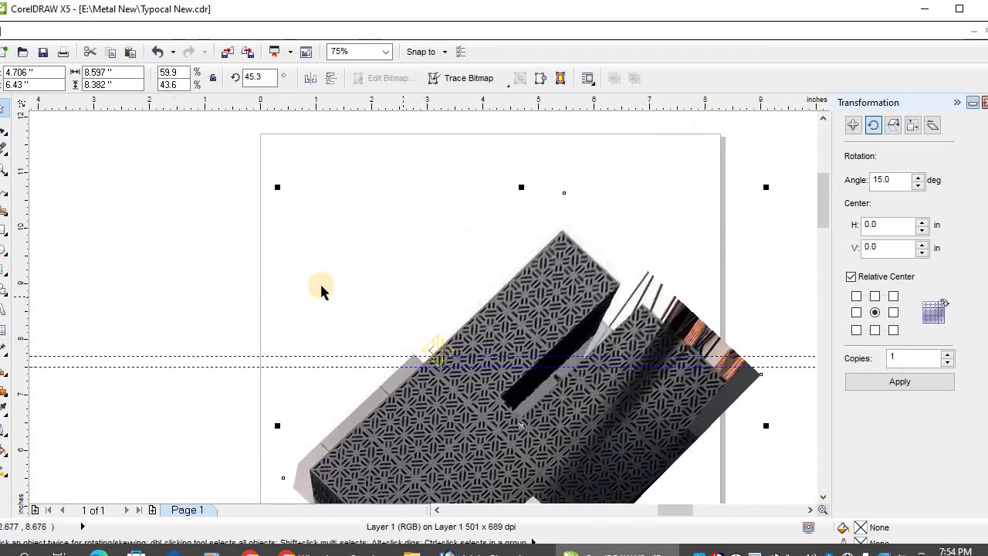
drag(250, 270, 508, 403)
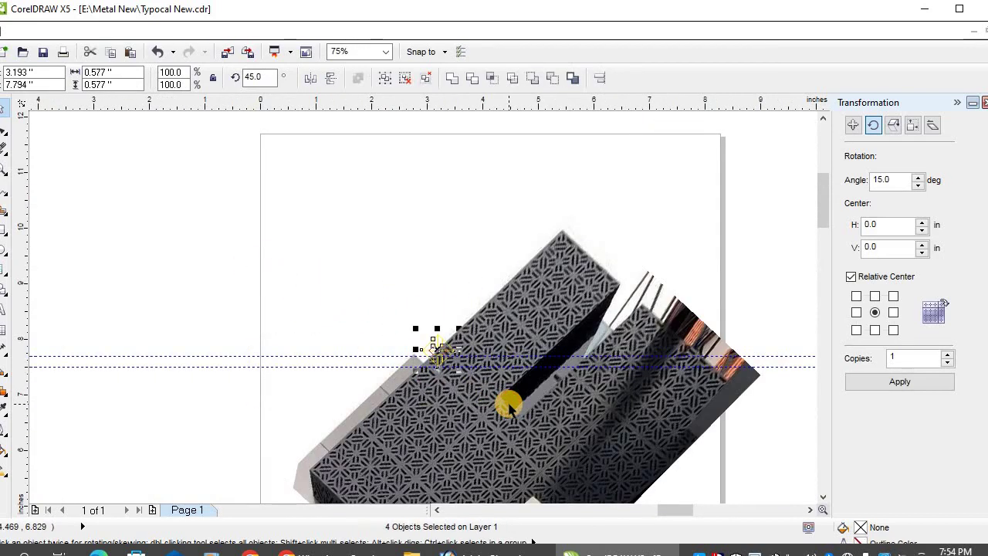
key(ctrl+g)
Step: Straighten the facade photo by setting its rotation to 0°
click(509, 296)
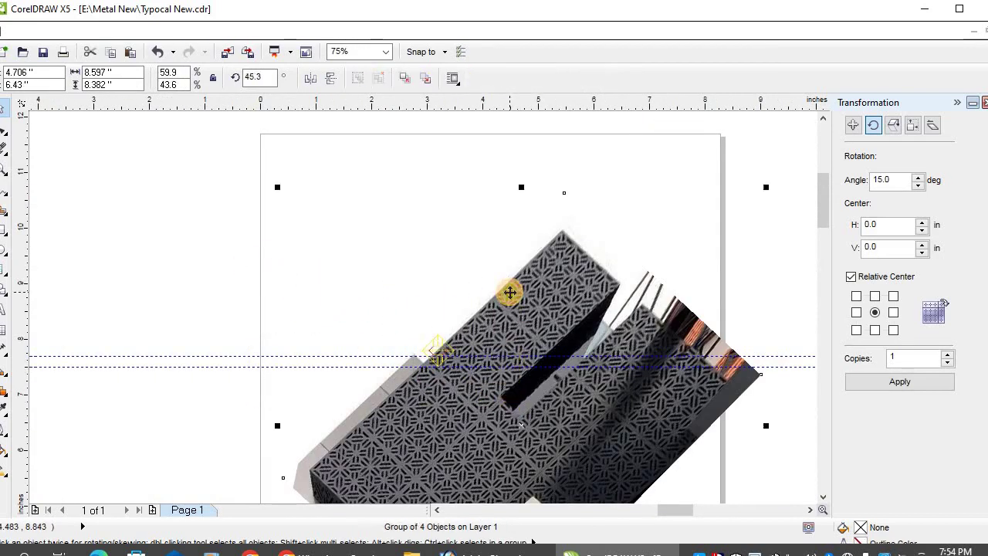
double_click(262, 78)
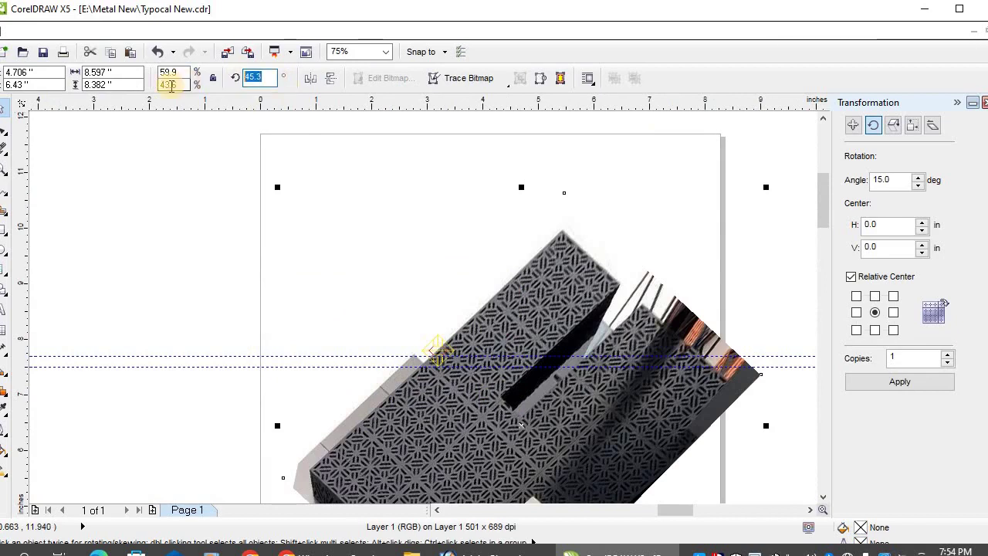
text(0)
key(Return)
Step: Rotate the grouped motif to 90° and move it further right on the upper facade
drag(434, 375, 452, 380)
click(436, 351)
click(207, 77)
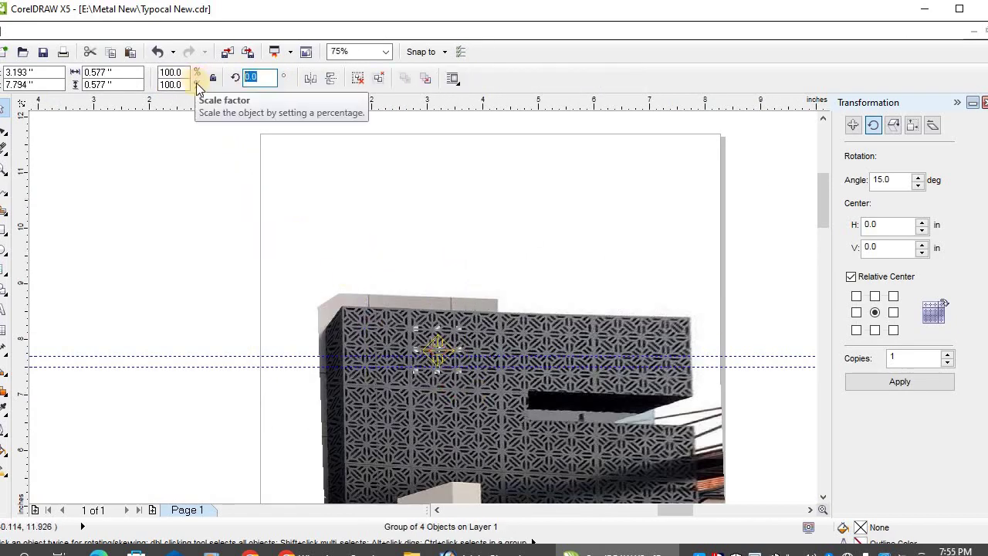
key(Return)
drag(437, 352, 529, 325)
Step: Lock the facade photo in place
click(589, 379)
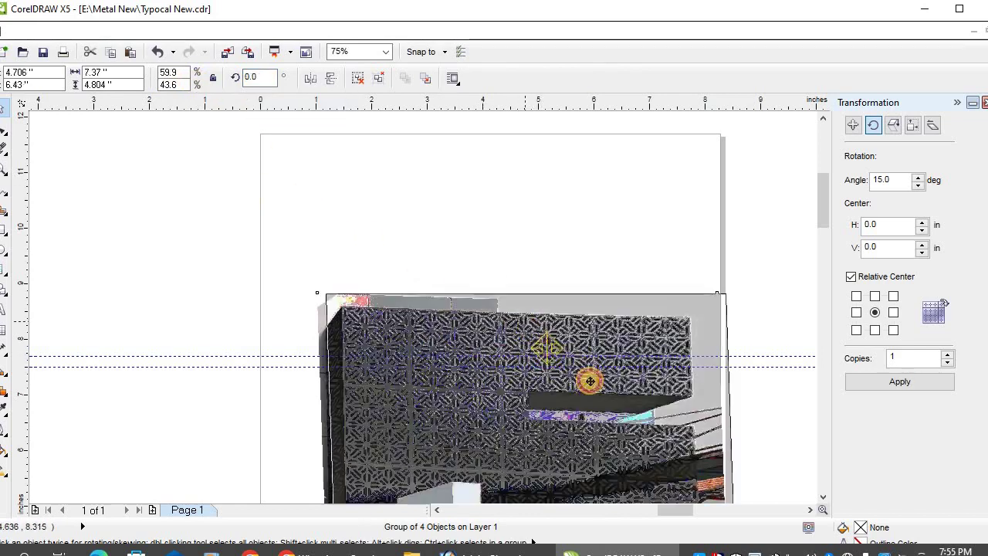
click(170, 31)
click(202, 226)
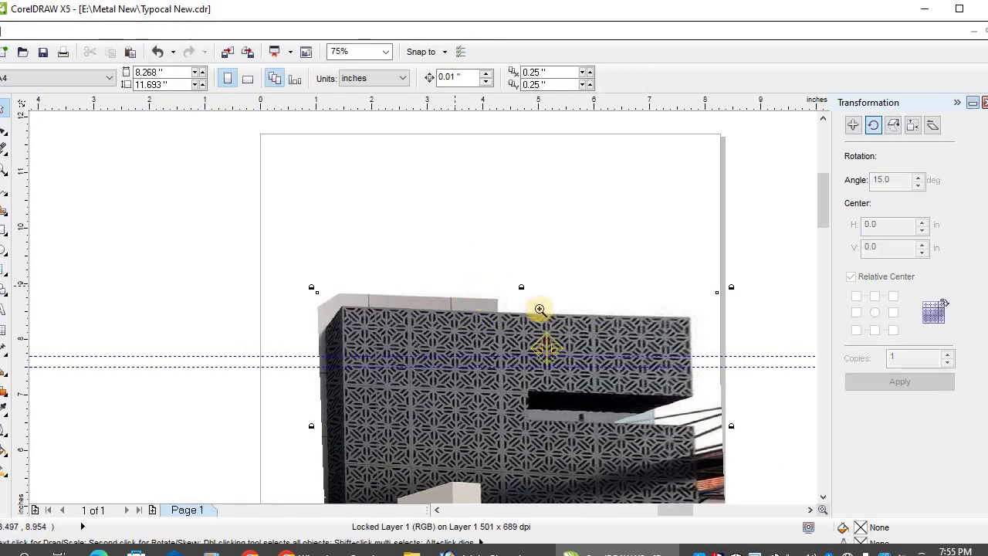
Step: Move the motif group to about X 4.577 and Y 7.991 inches on the facade, and set its rotation to 0°
drag(600, 393, 518, 317)
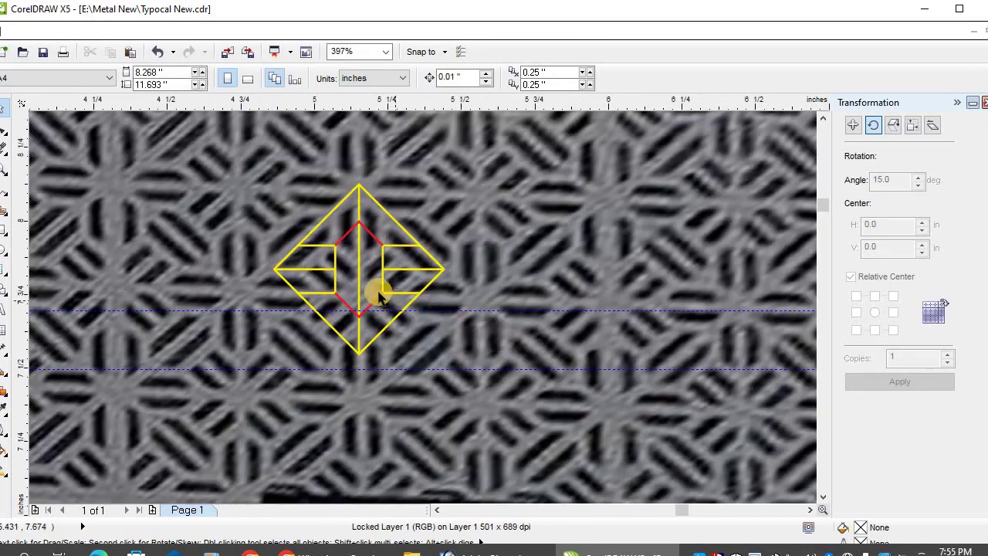
drag(383, 274, 190, 221)
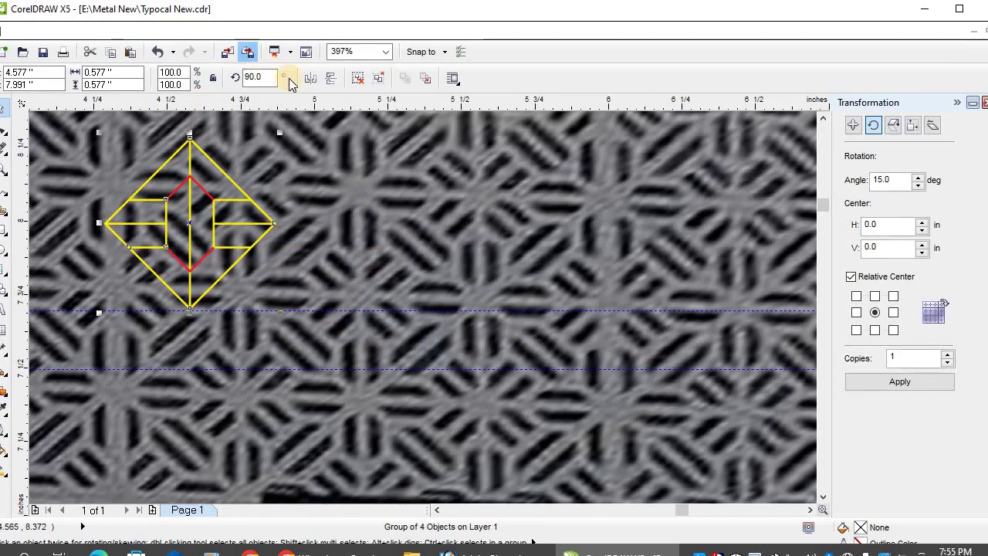
drag(272, 77, 222, 78)
text(0)
key(Return)
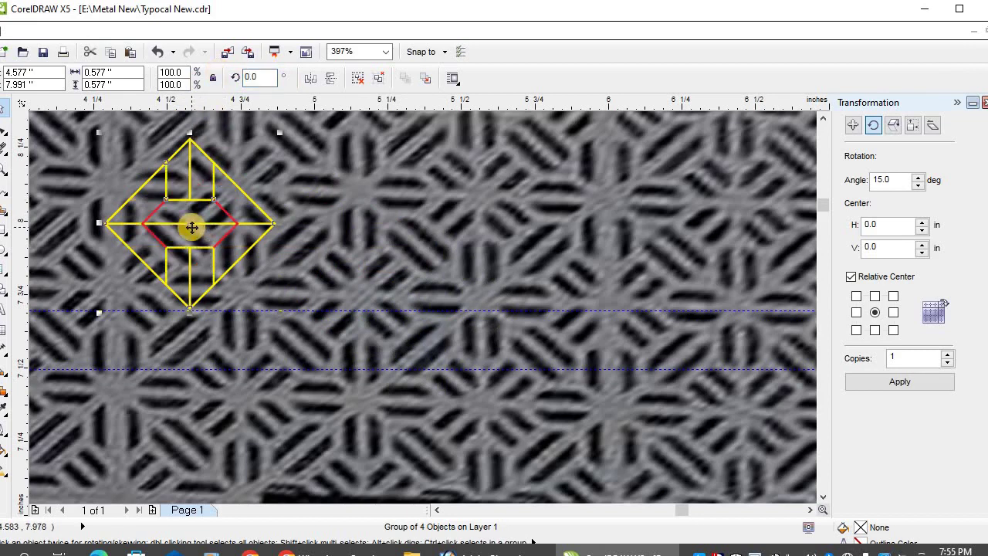
Step: Set the motif group's rotation to 45° so the outer square stands upright
click(823, 120)
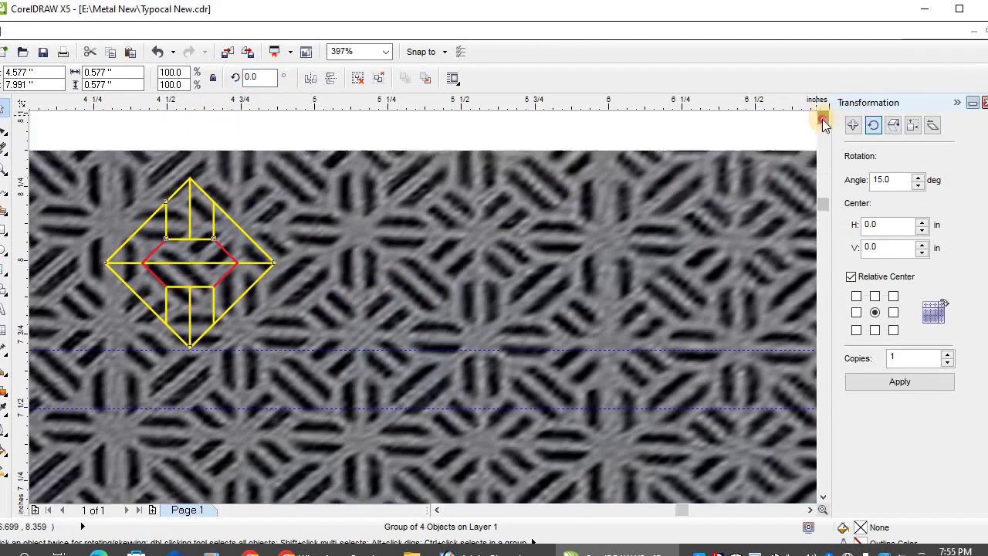
click(823, 120)
click(263, 78)
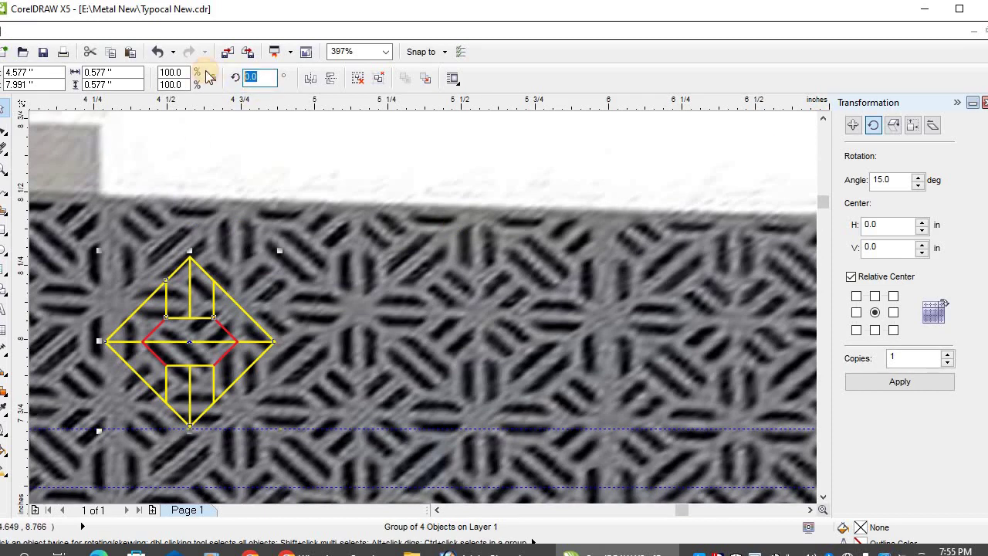
key(Return)
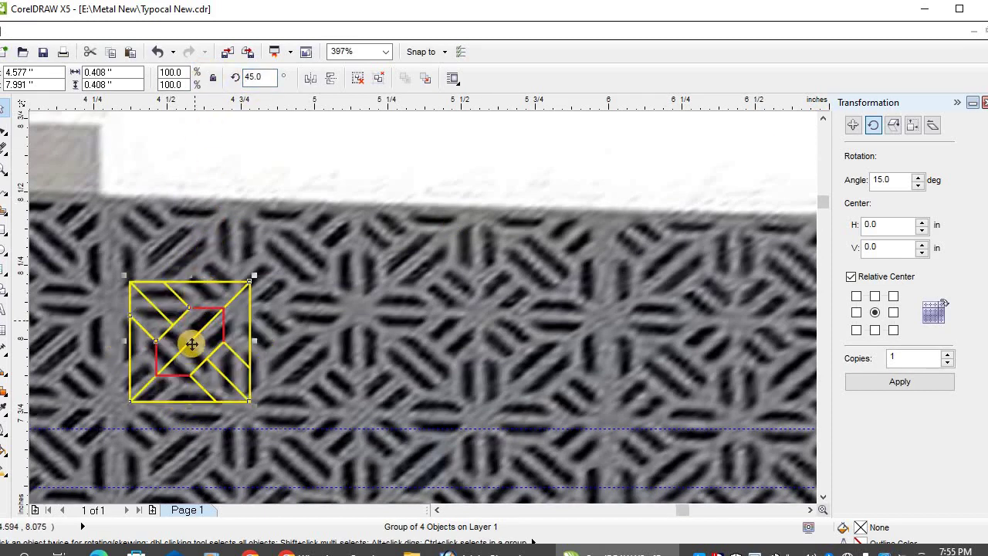
Step: Move the motif to about X 4.949, Y 7.93 inches and group it with a mirrored copy placed against its right side
drag(191, 345, 297, 364)
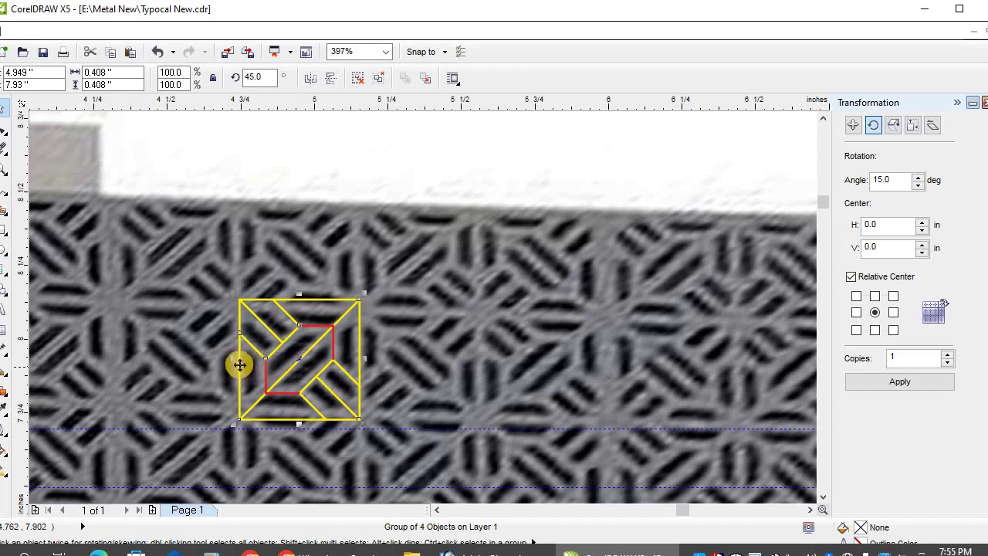
drag(242, 356, 389, 369)
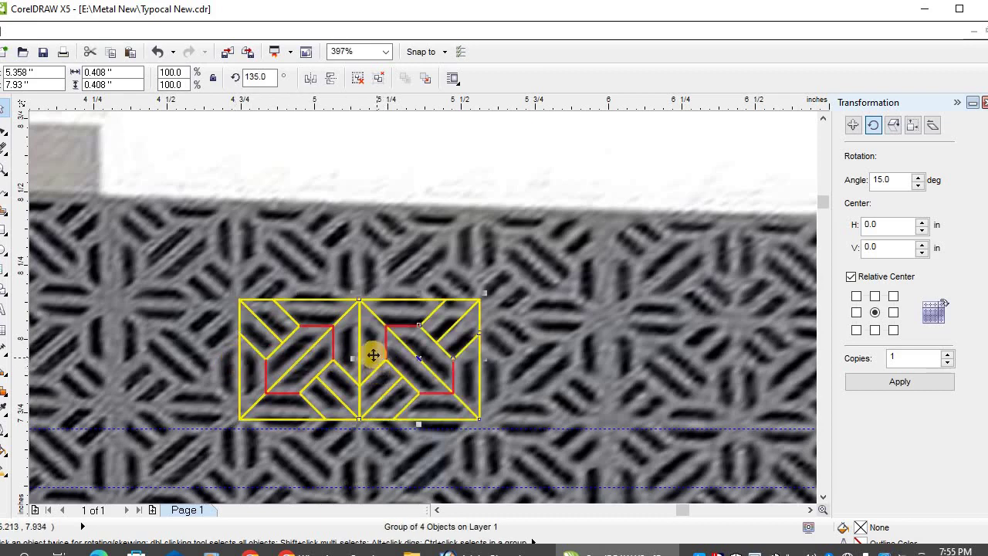
drag(225, 283, 564, 468)
key(ctrl+g)
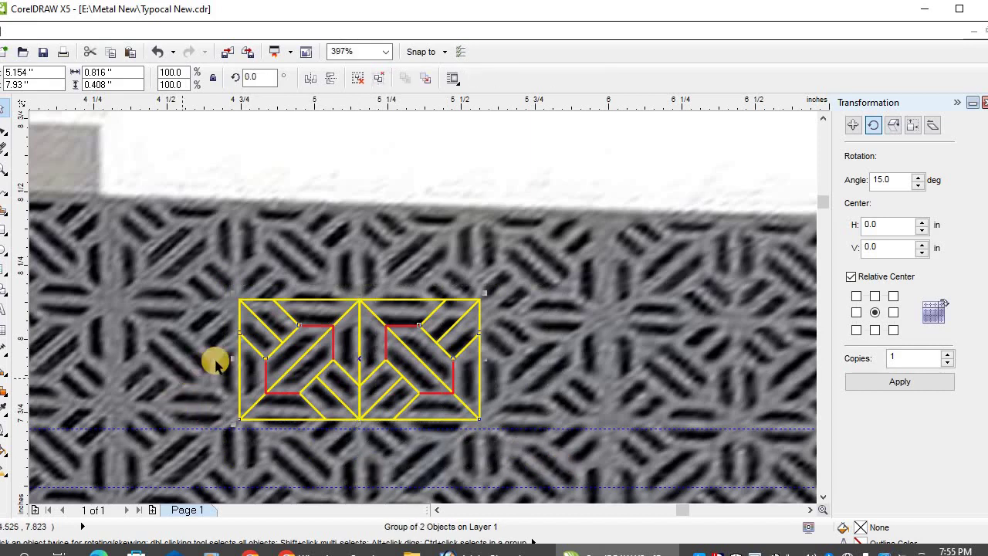
Step: Mirror a copy of the two-tile group to its right and group both pairs into a four-tile strip
drag(230, 359, 544, 404)
scroll(553, 408, down, 3)
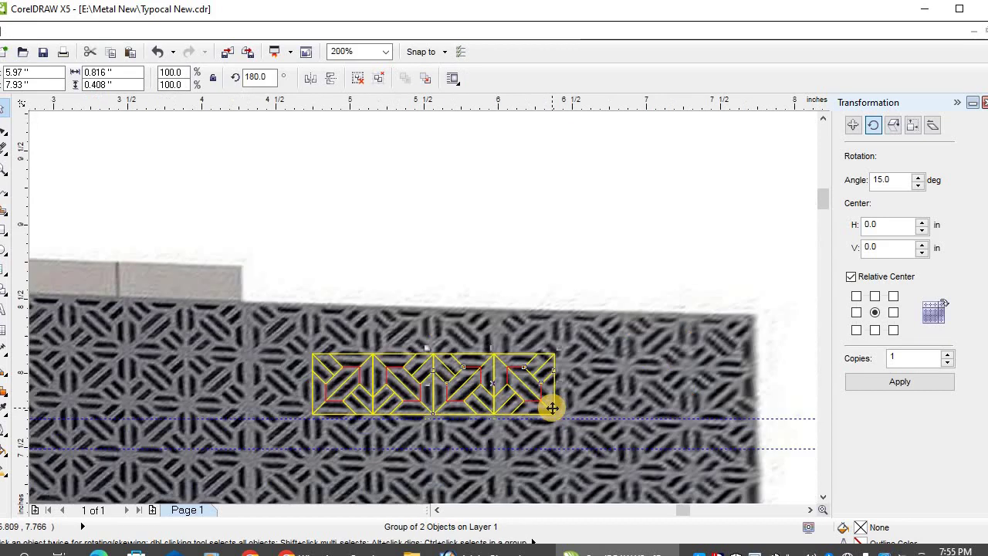
scroll(550, 413, down, 3)
drag(424, 319, 651, 477)
drag(84, 194, 546, 402)
key(ctrl+a)
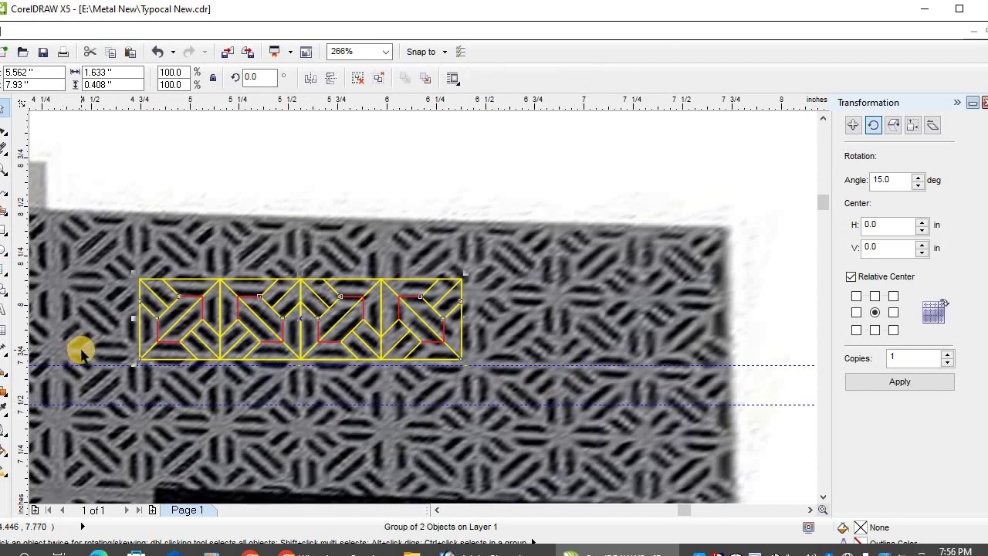
Step: Extend the four-tile strip to the right with a mirrored copy, and mirror both strips again to complete a sixteen-tile row
scroll(82, 351, down, 3)
drag(104, 336, 382, 327)
click(154, 384)
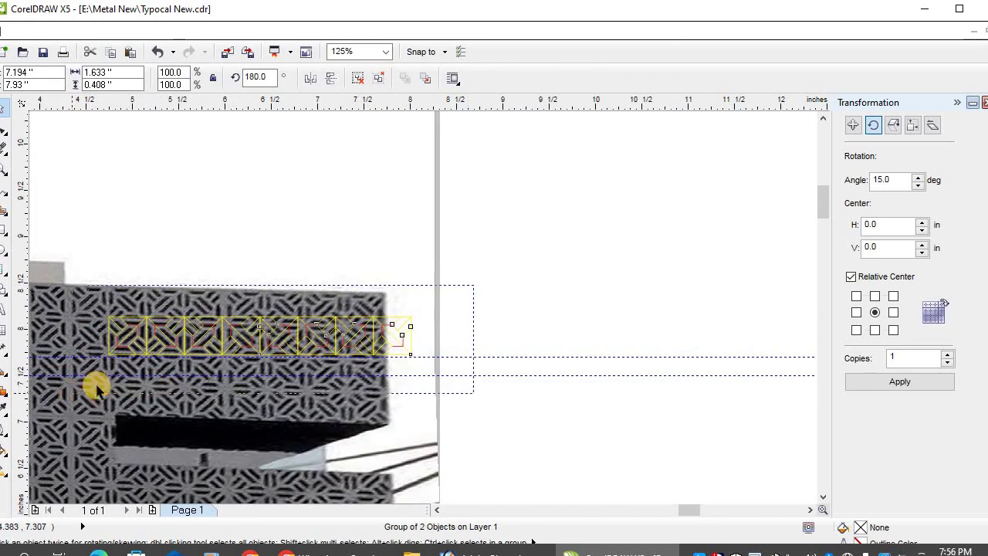
shift+click(106, 338)
drag(181, 337, 540, 369)
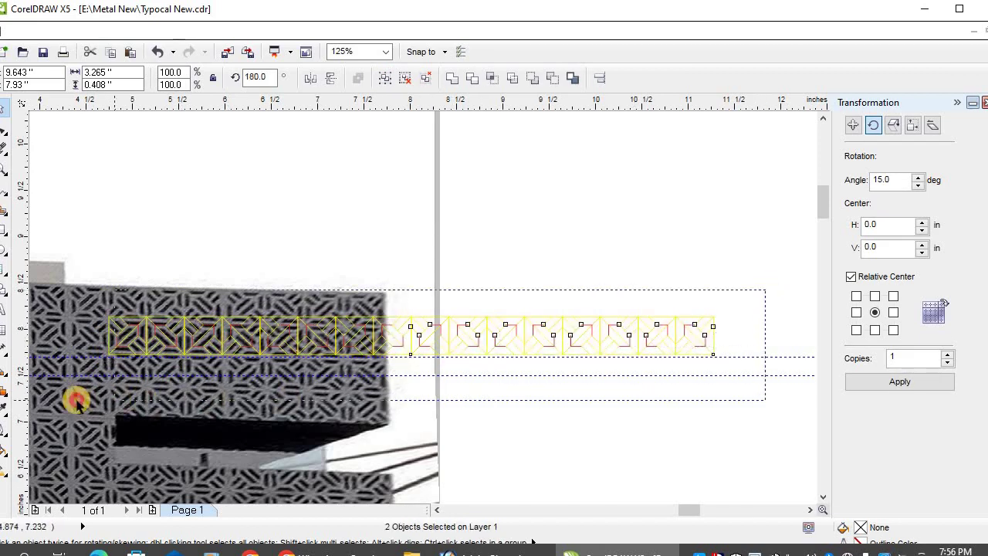
Step: Place the complete tile row above the facade with black outlines and mirror a copy directly below it
key(ctrl+a)
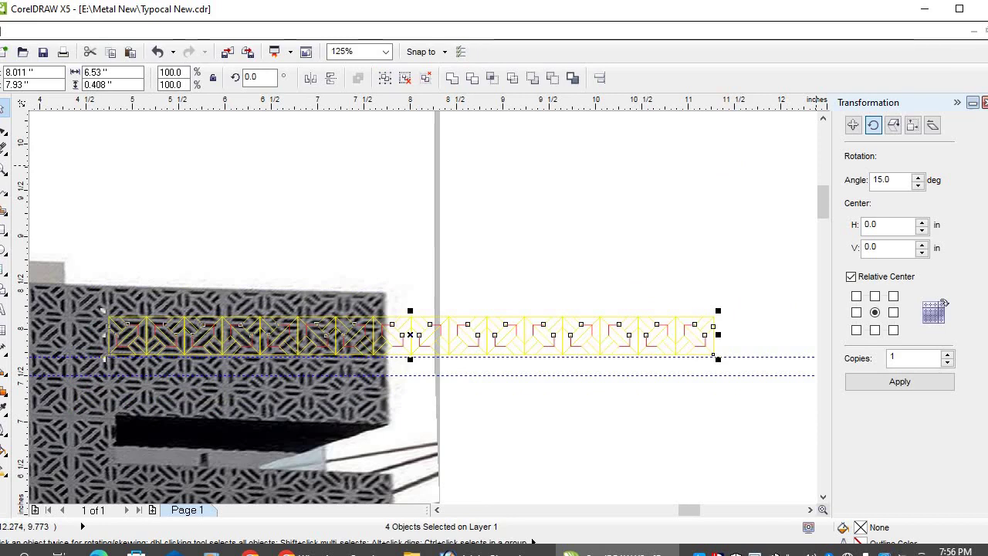
click(501, 335)
click(414, 337)
drag(414, 337, 416, 199)
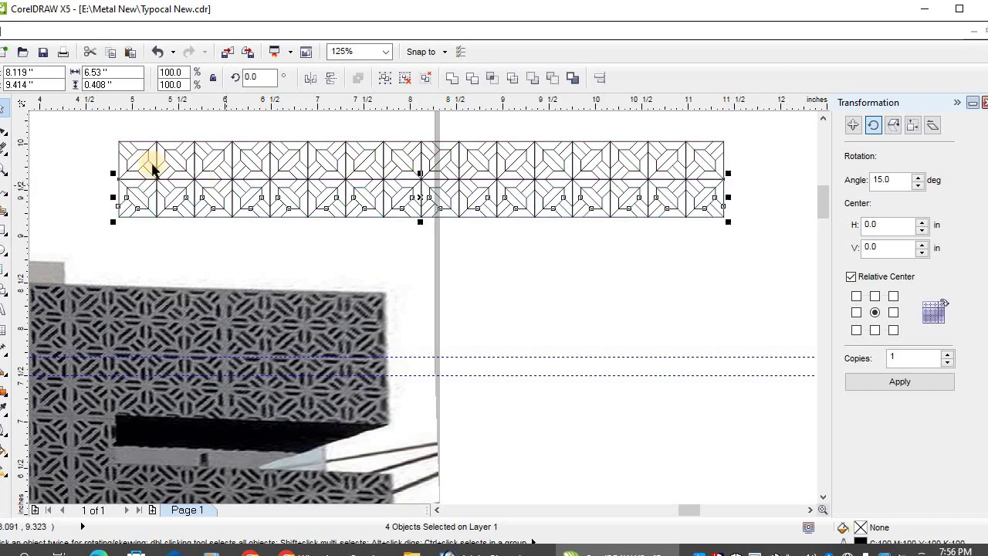
Step: Group the two tile rows and stack two copies beneath them at a relative vertical offset of -0.816 inches each
drag(104, 132, 764, 252)
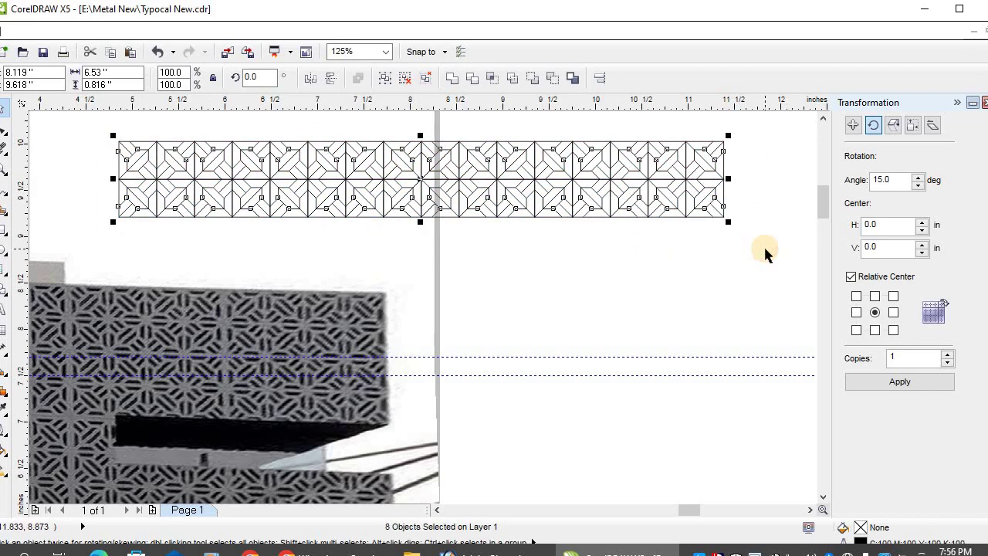
key(ctrl+g)
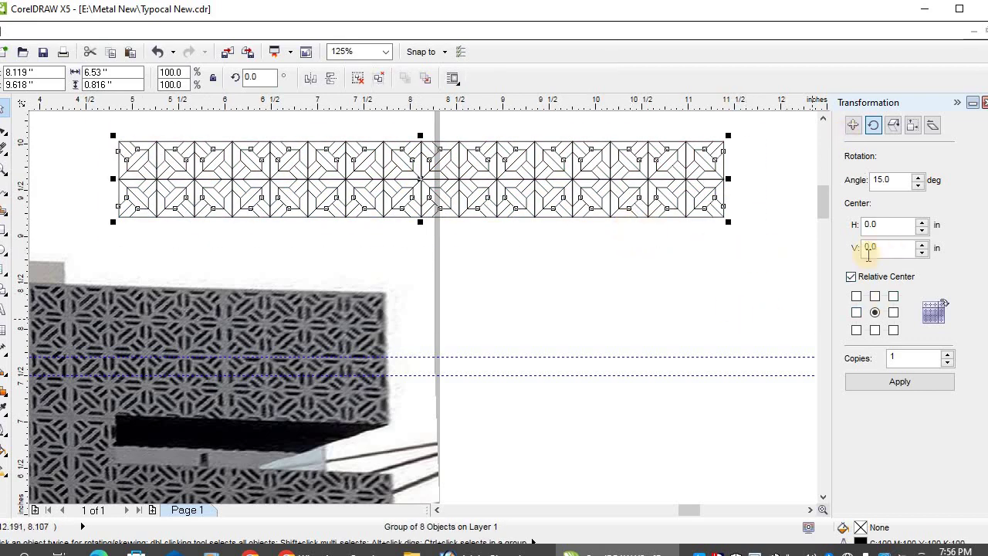
click(875, 330)
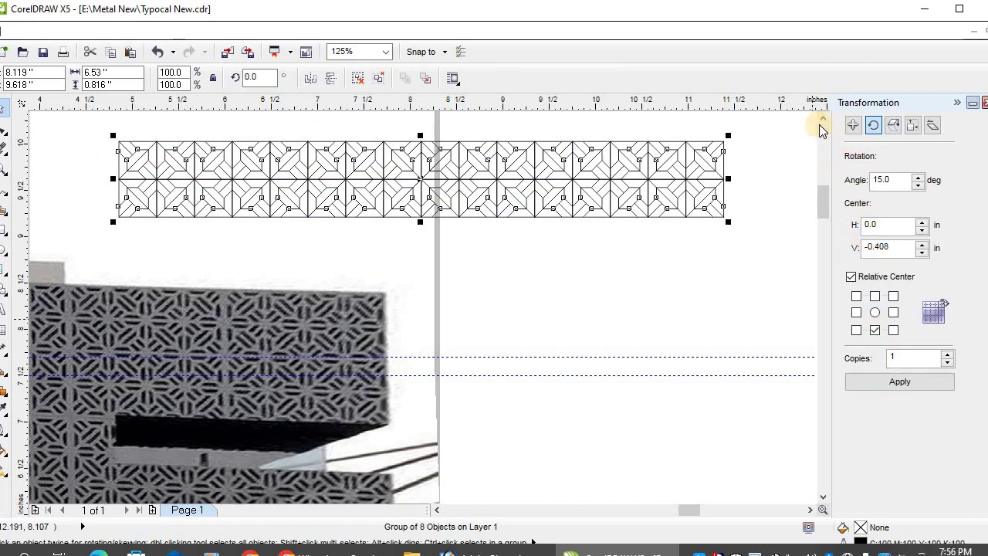
click(853, 125)
click(894, 312)
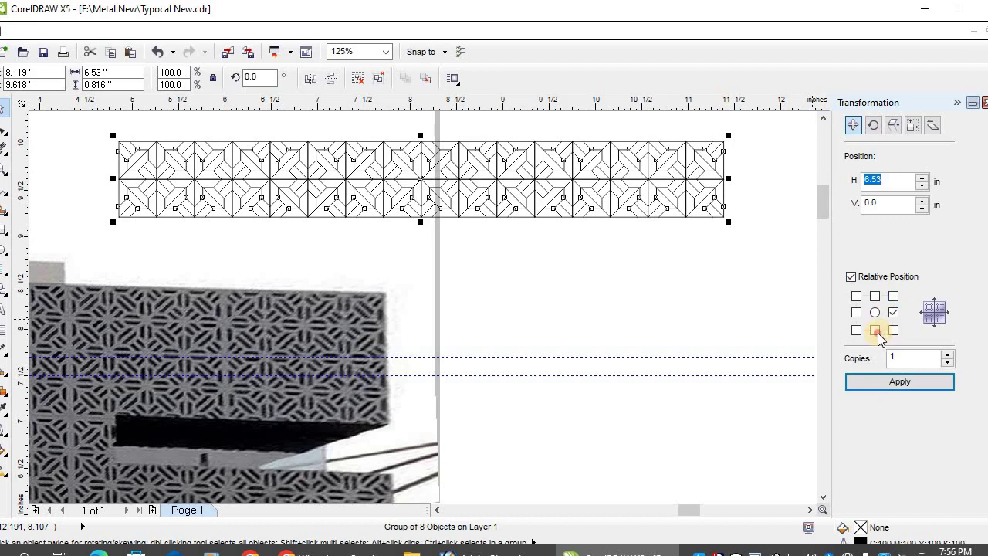
click(875, 330)
click(876, 381)
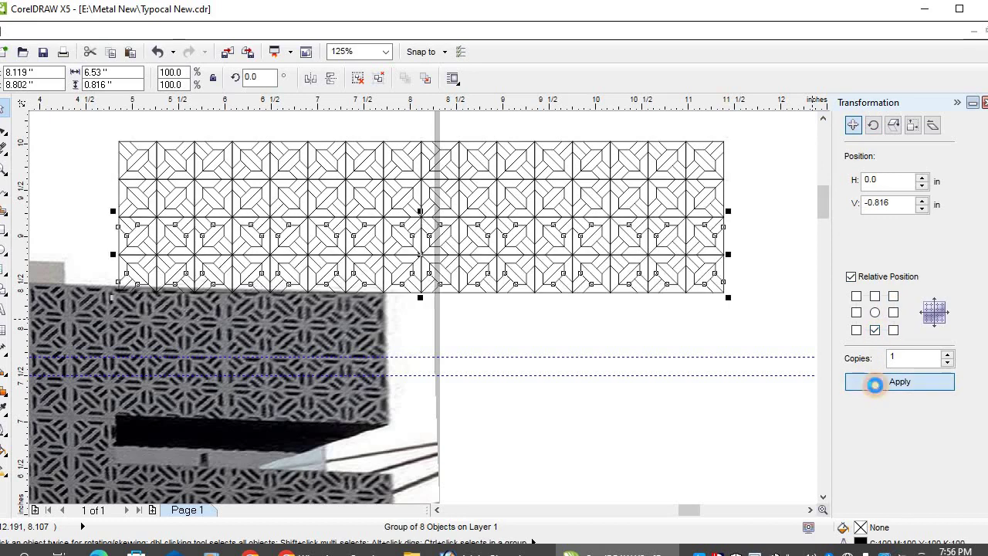
click(874, 386)
click(731, 412)
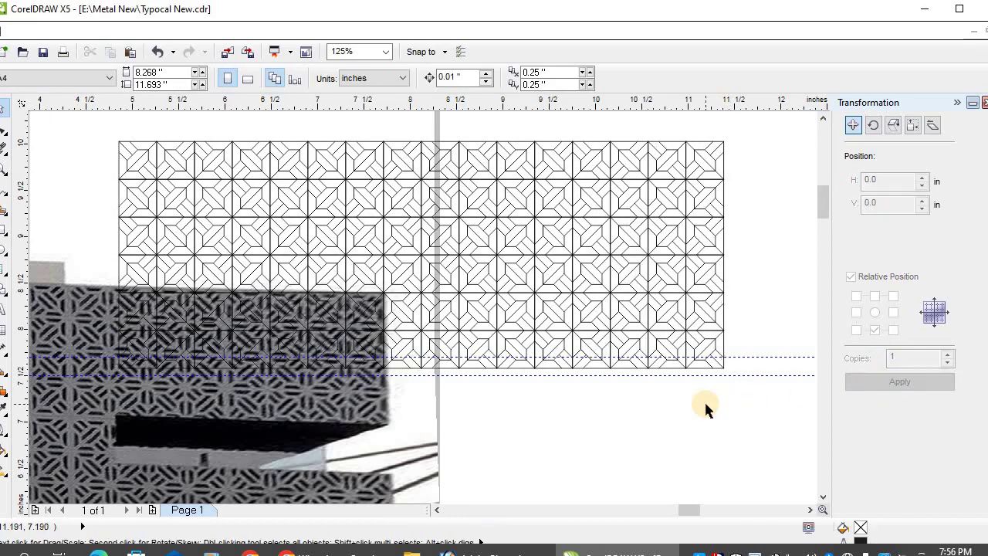
Step: Move the whole six-row tile panel clear of the facade photo, to about X 9.605, Y 10.288 inches
key(F4)
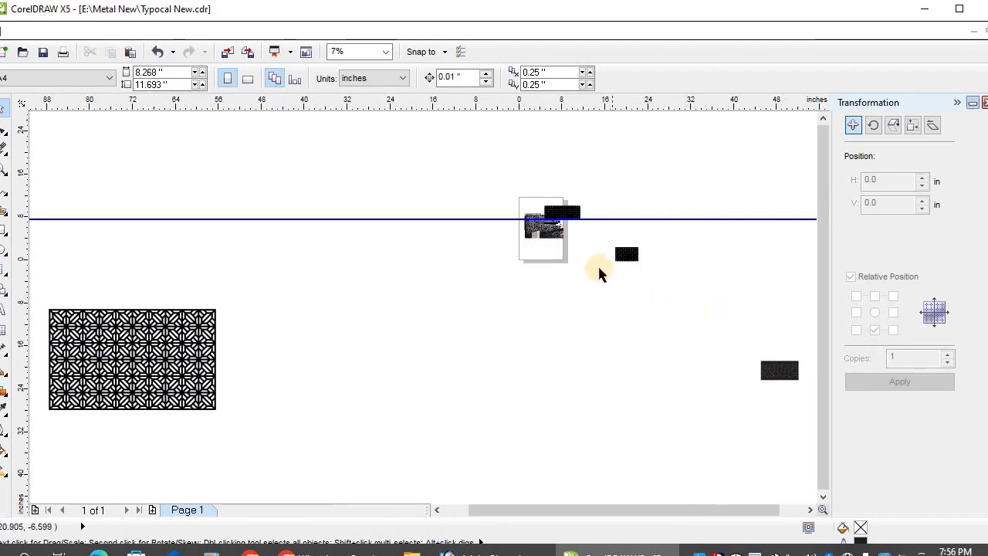
scroll(576, 212, up, 6)
drag(668, 184, 185, 411)
drag(347, 298, 563, 229)
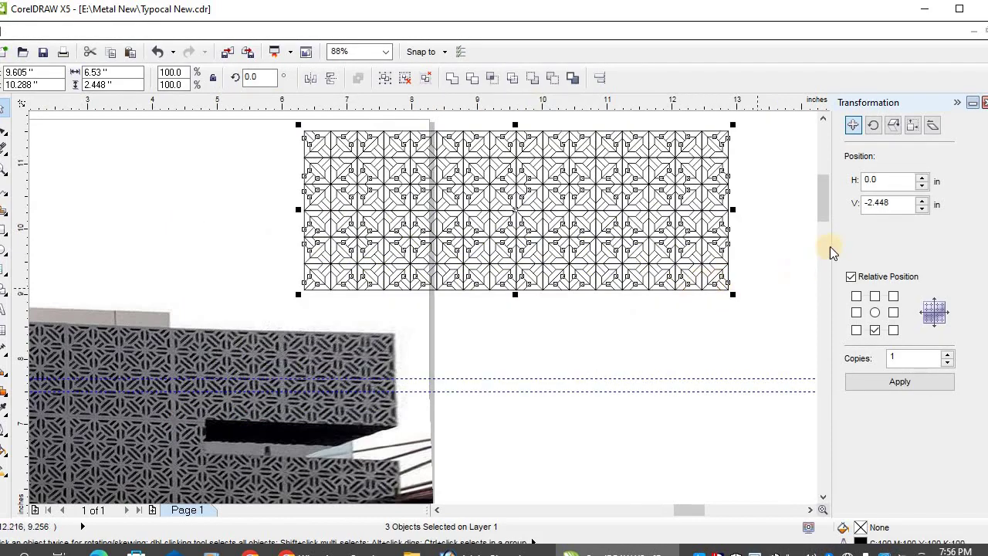
Step: Set the outline width of the whole tile panel to 3 pt
click(4, 428)
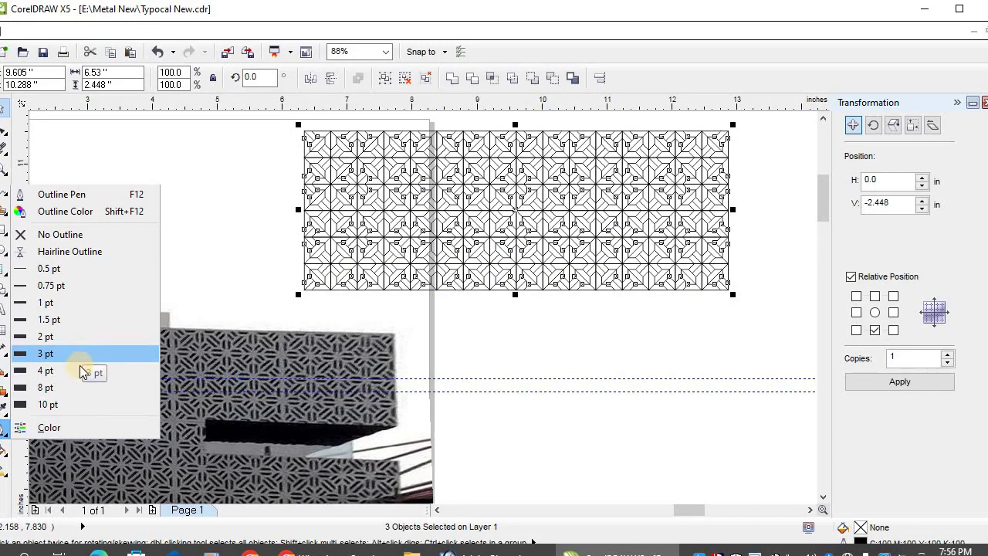
click(79, 370)
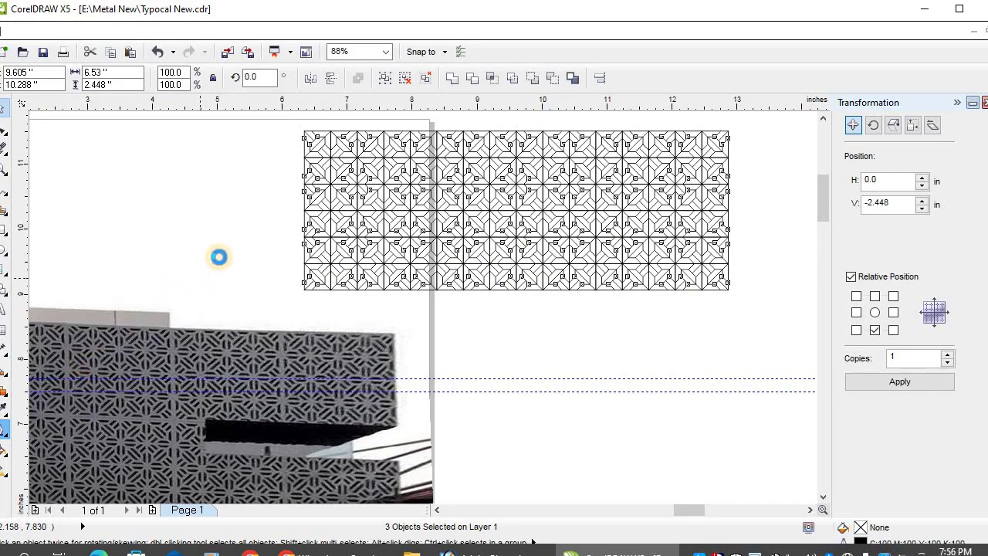
click(6, 438)
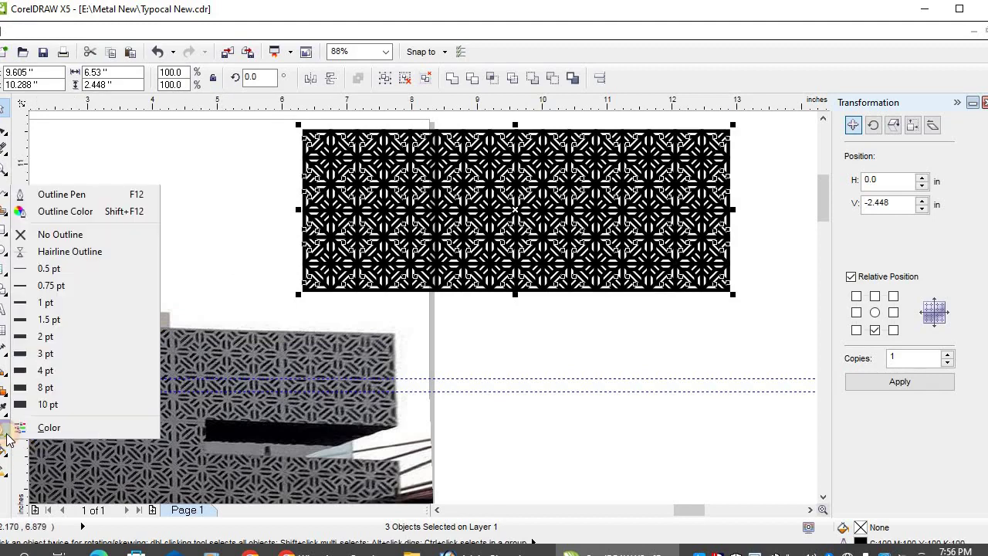
click(80, 326)
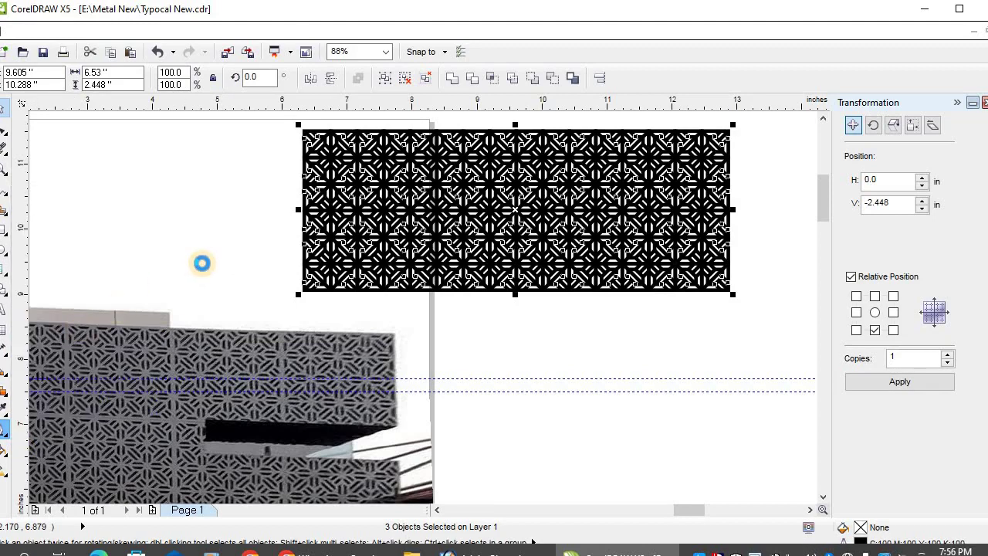
click(6, 434)
click(154, 324)
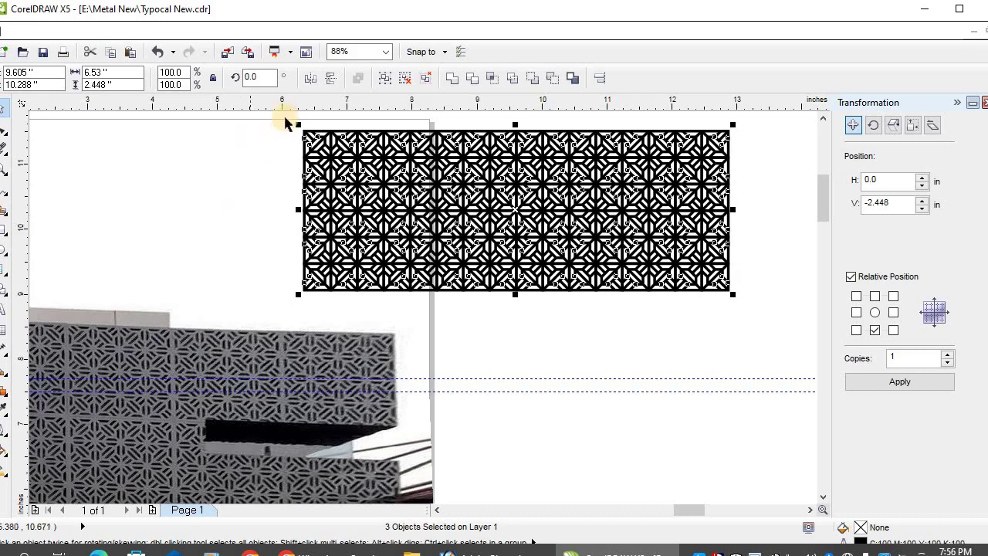
Step: Ungroup all the tiles in the panel and convert their outlines to objects
click(425, 78)
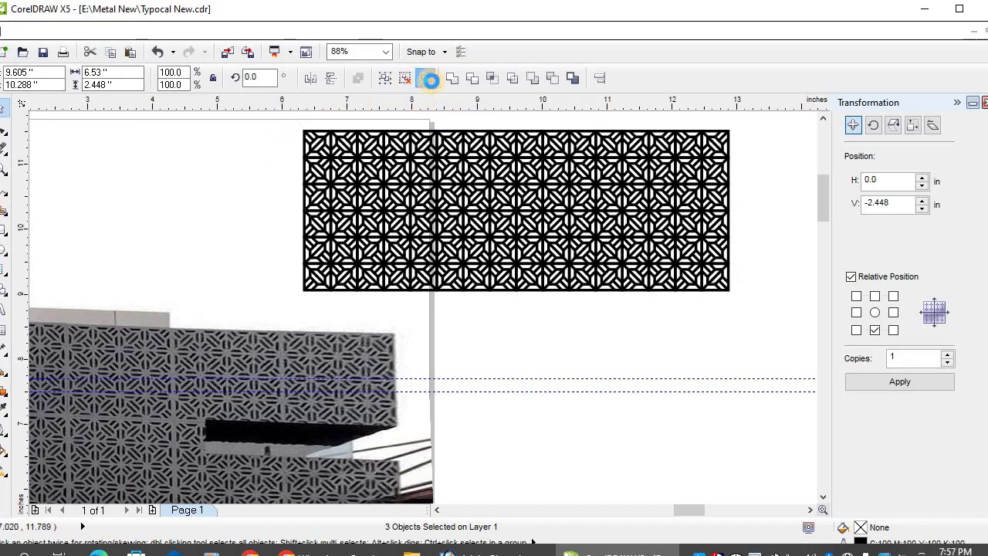
click(386, 139)
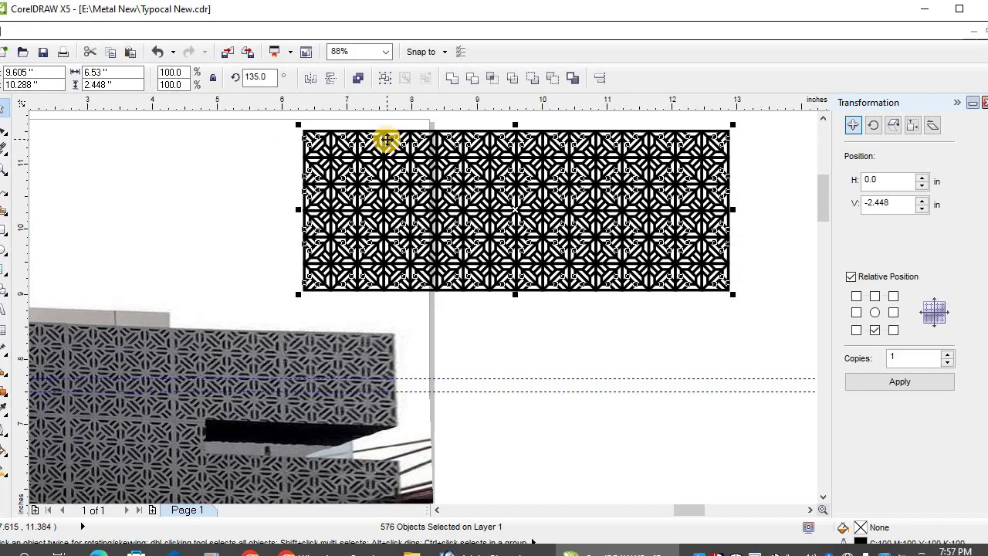
click(166, 31)
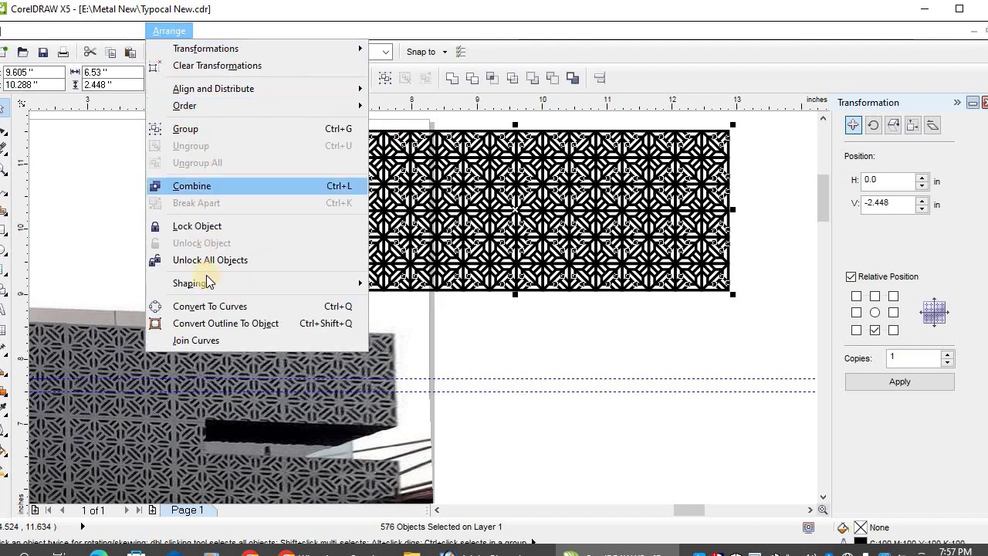
click(216, 323)
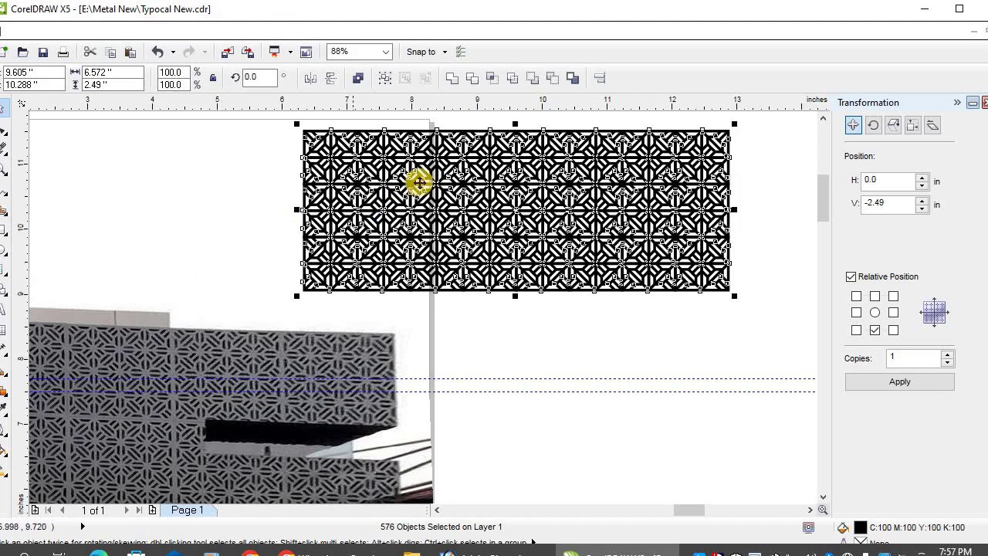
Step: Weld the converted outline objects into a single curve and fill it with red
click(452, 78)
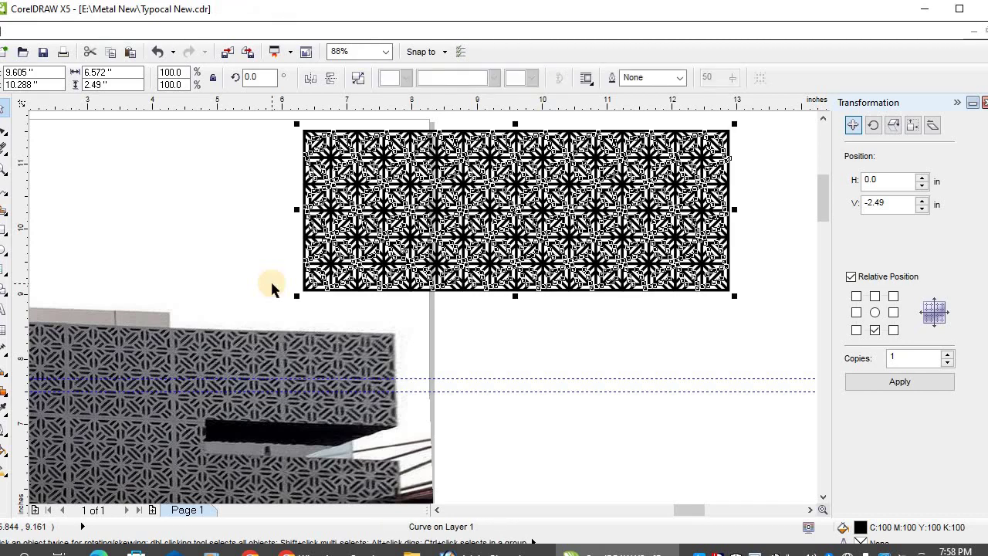
click(349, 242)
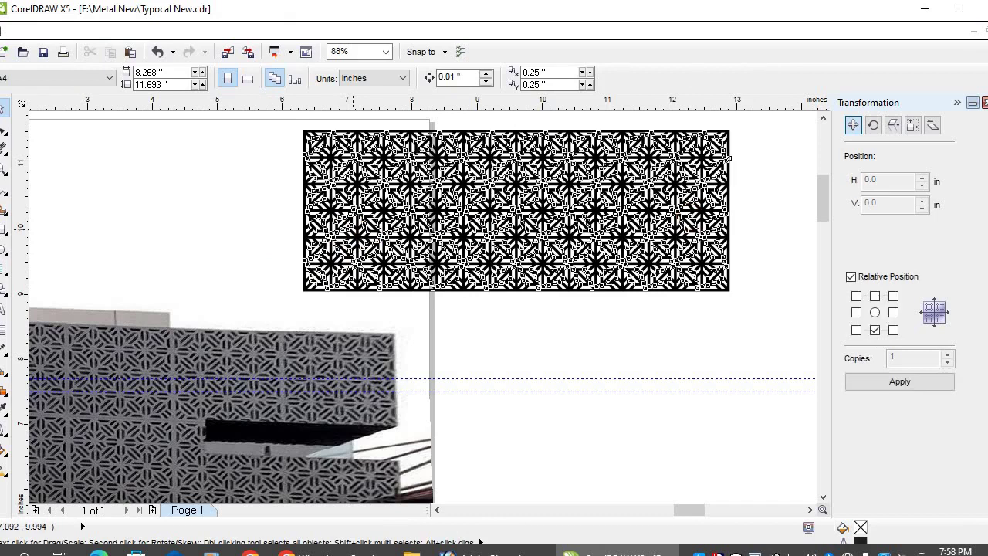
click(348, 243)
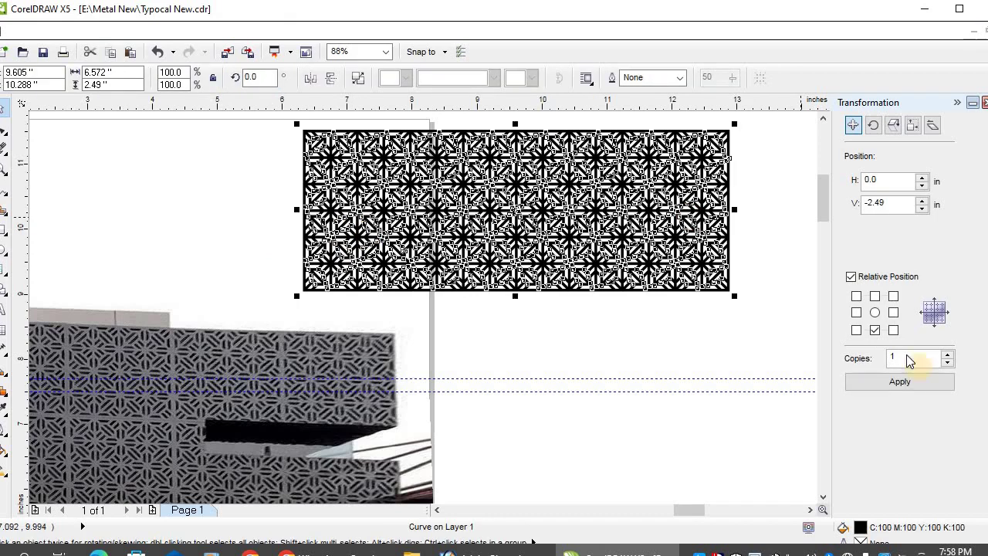
click(657, 343)
click(539, 224)
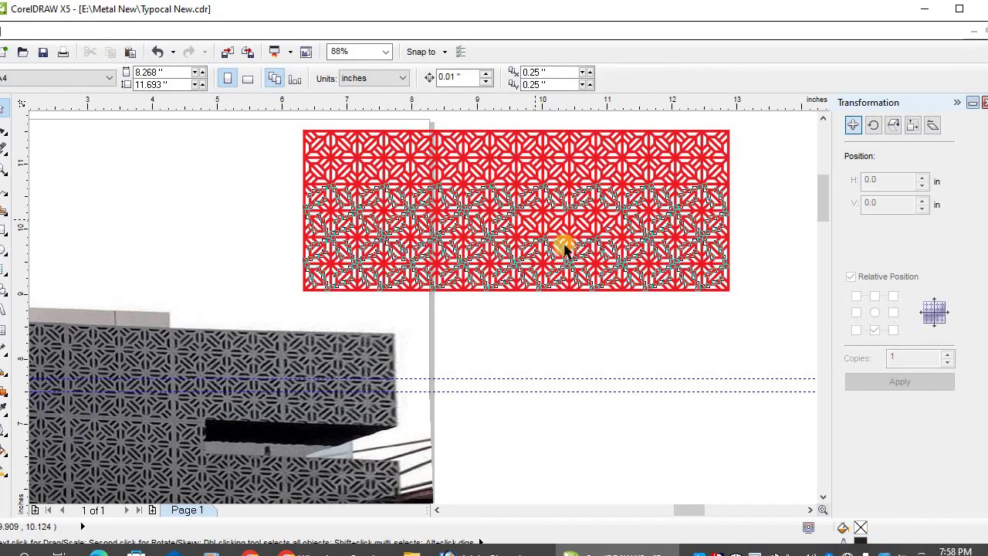
Step: Change the welded jali curve's fill back to black and move it to about X 7.346, Y 9.634 inches
click(558, 269)
click(912, 176)
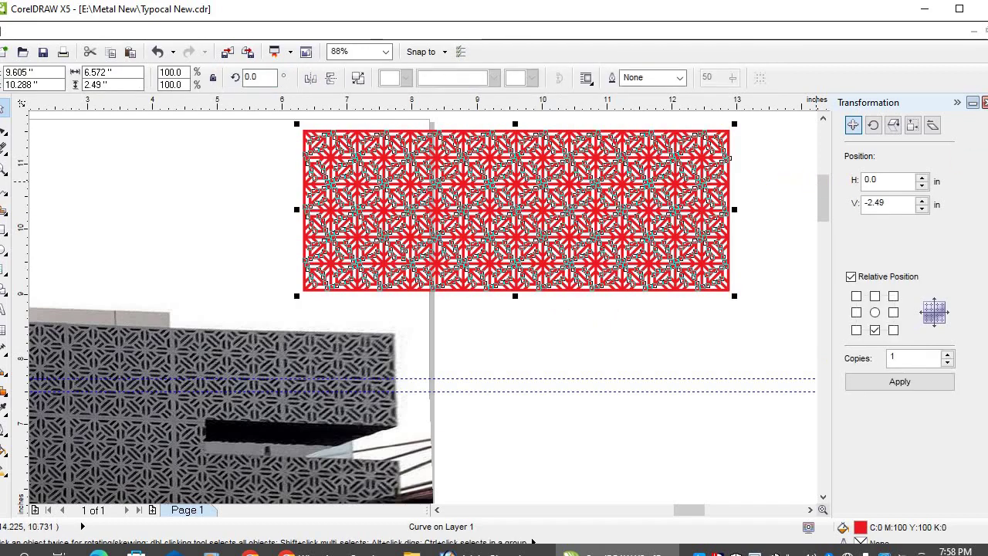
drag(428, 241, 282, 283)
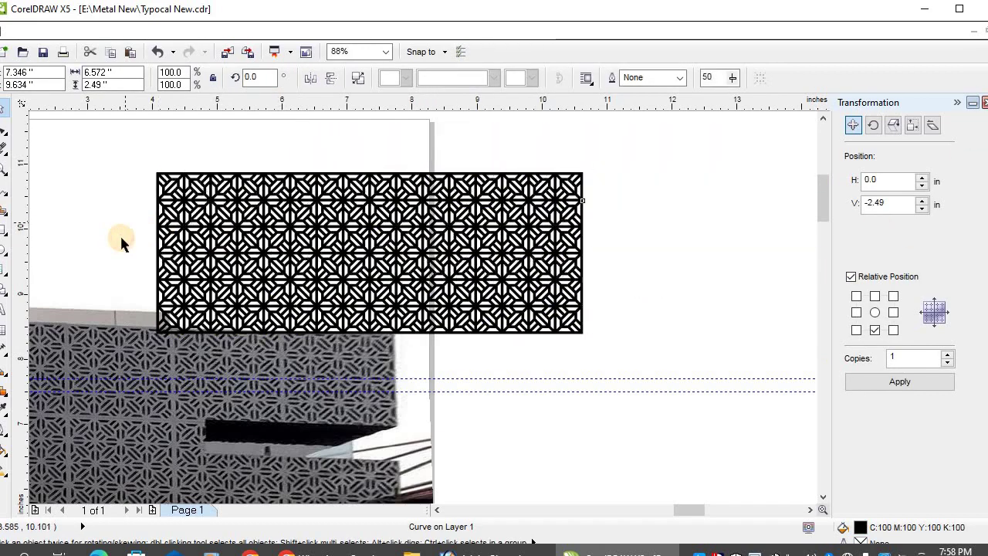
Step: Inspect the welded jali curve's contours close up in Wireframe view and return to Enhanced view
drag(121, 236, 423, 380)
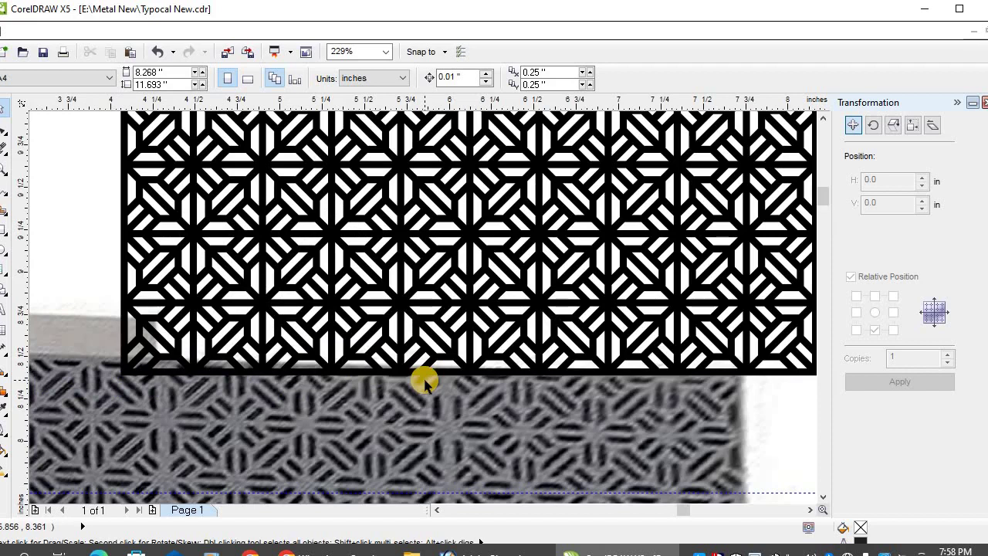
click(327, 243)
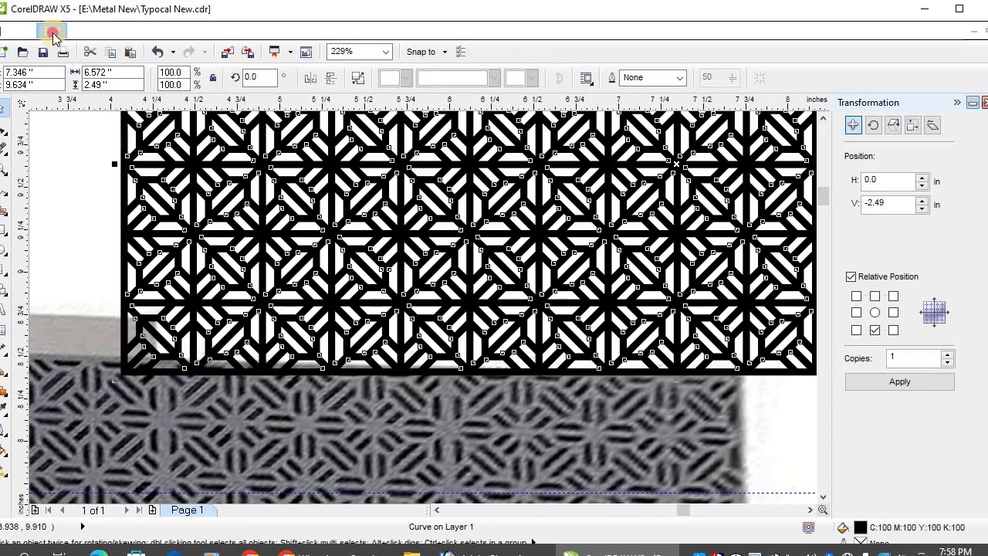
click(82, 31)
click(101, 65)
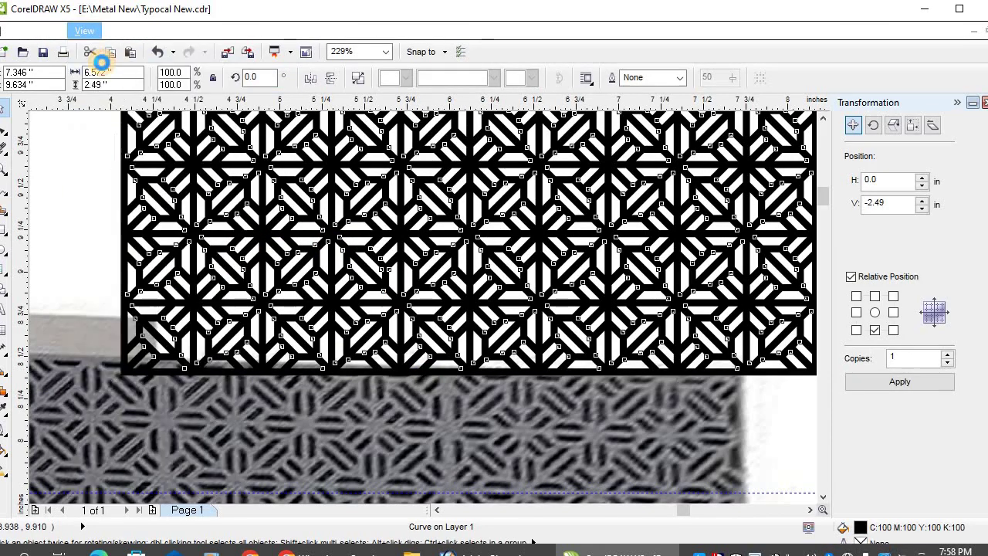
click(114, 257)
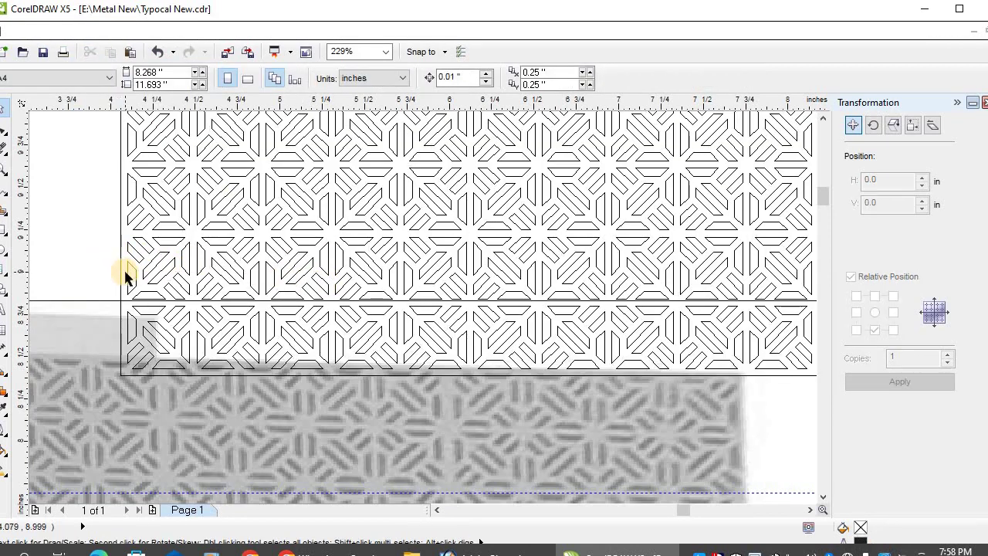
click(77, 32)
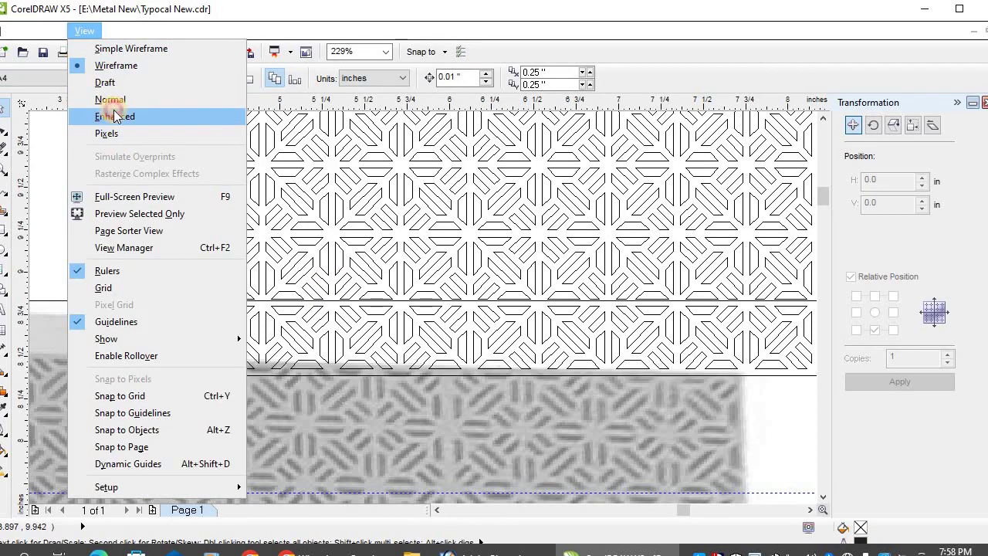
click(114, 115)
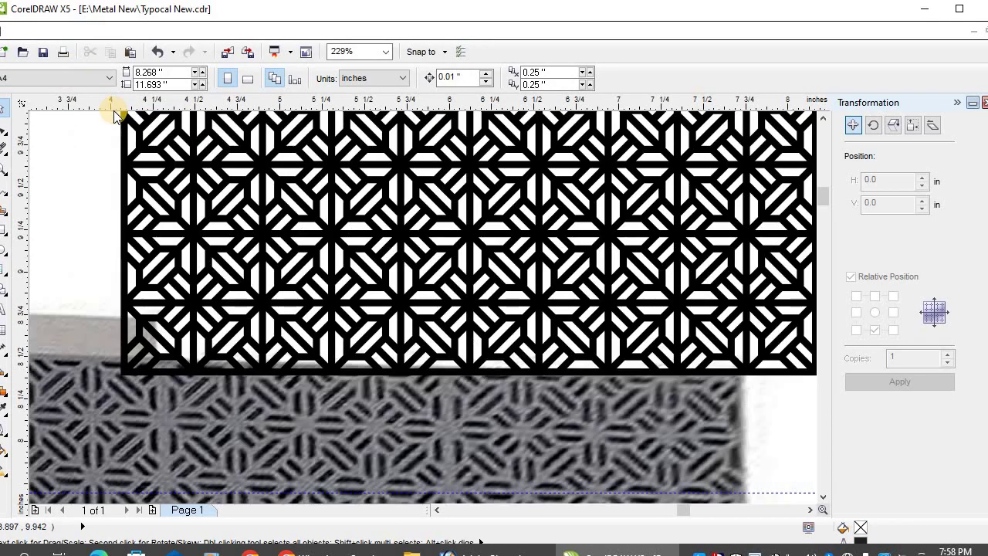